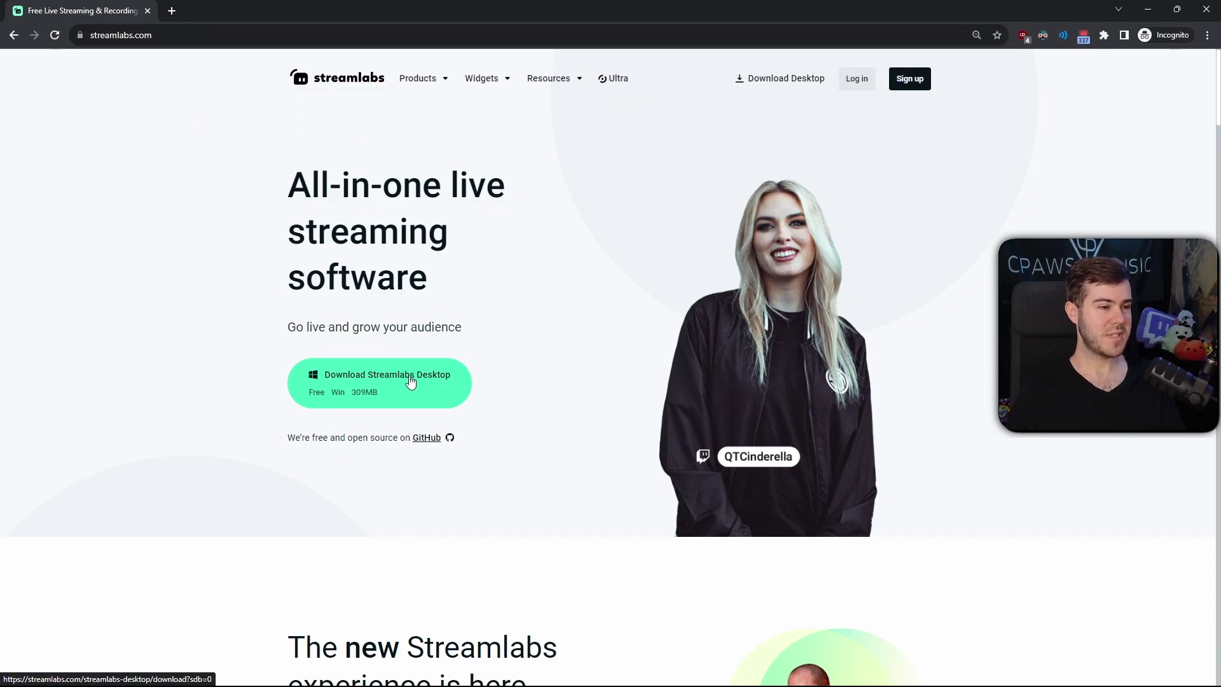
Step: Download the Streamlabs Desktop installer and begin Streamlabs account sign-up
{"action": "left_click", "coordinate": [410, 375]}
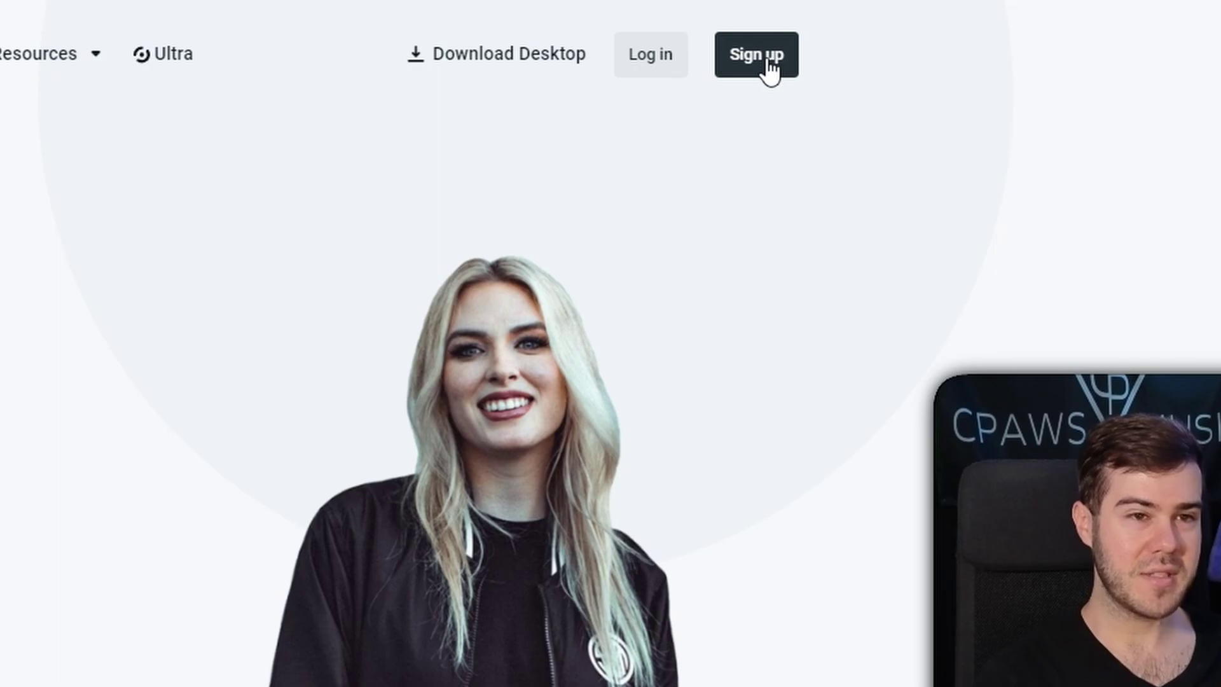
{"action": "left_click", "coordinate": [768, 61]}
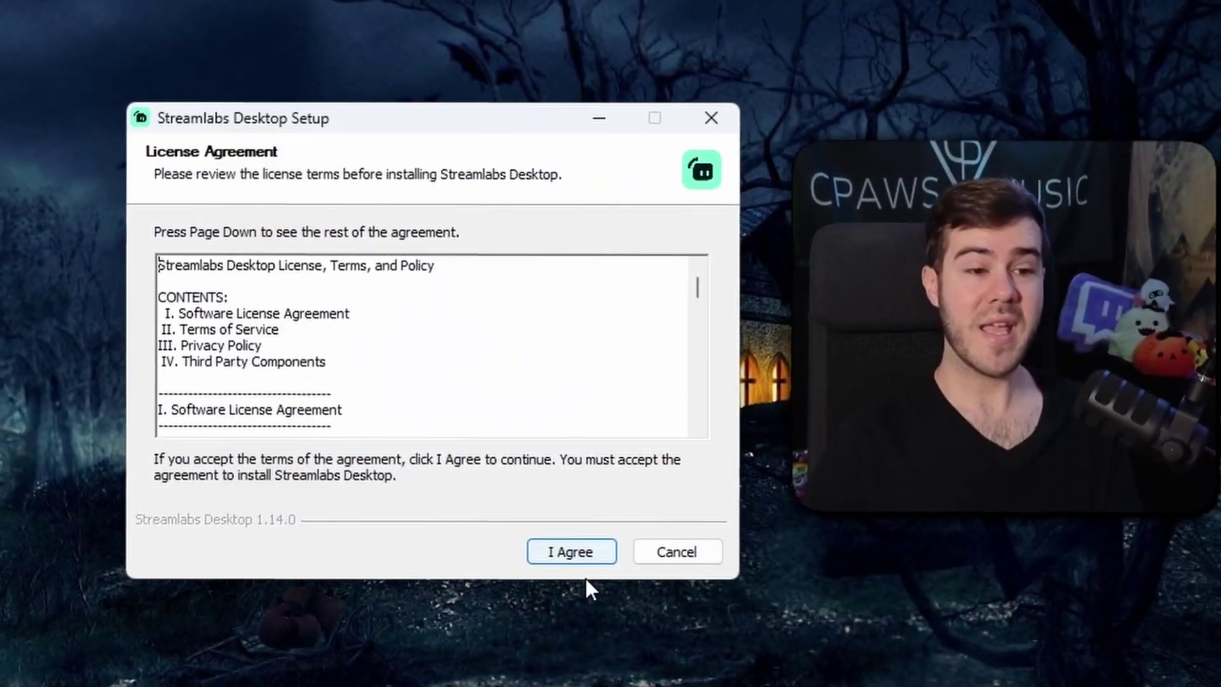
Step: Install Streamlabs Desktop 1.14.0 into the default C:\Program Files\Streamlabs OBS folder and launch it
{"action": "left_click", "coordinate": [586, 550]}
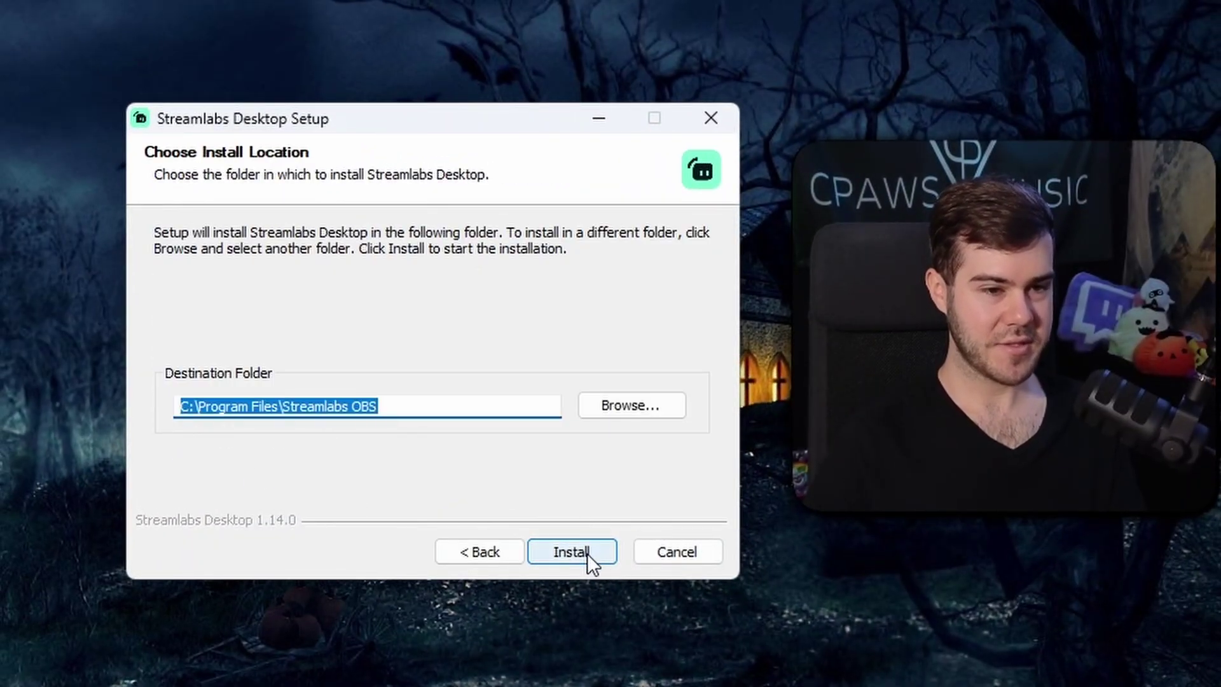
{"action": "left_click", "coordinate": [586, 554]}
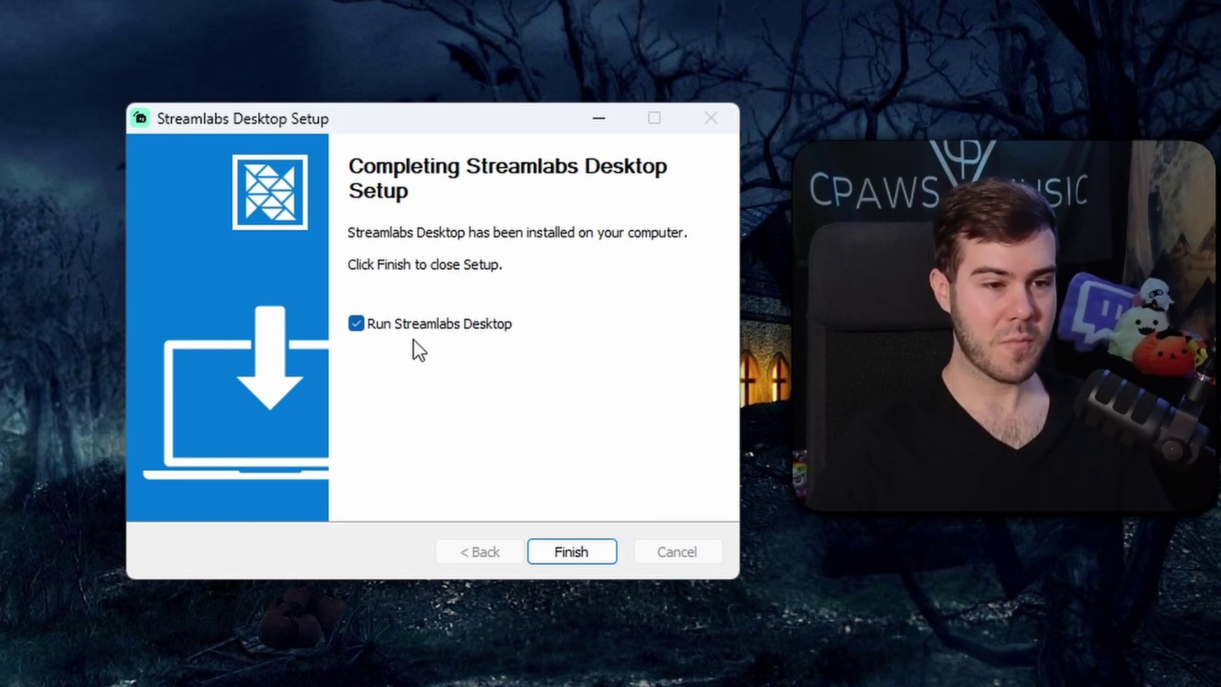
{"action": "left_click", "coordinate": [586, 555]}
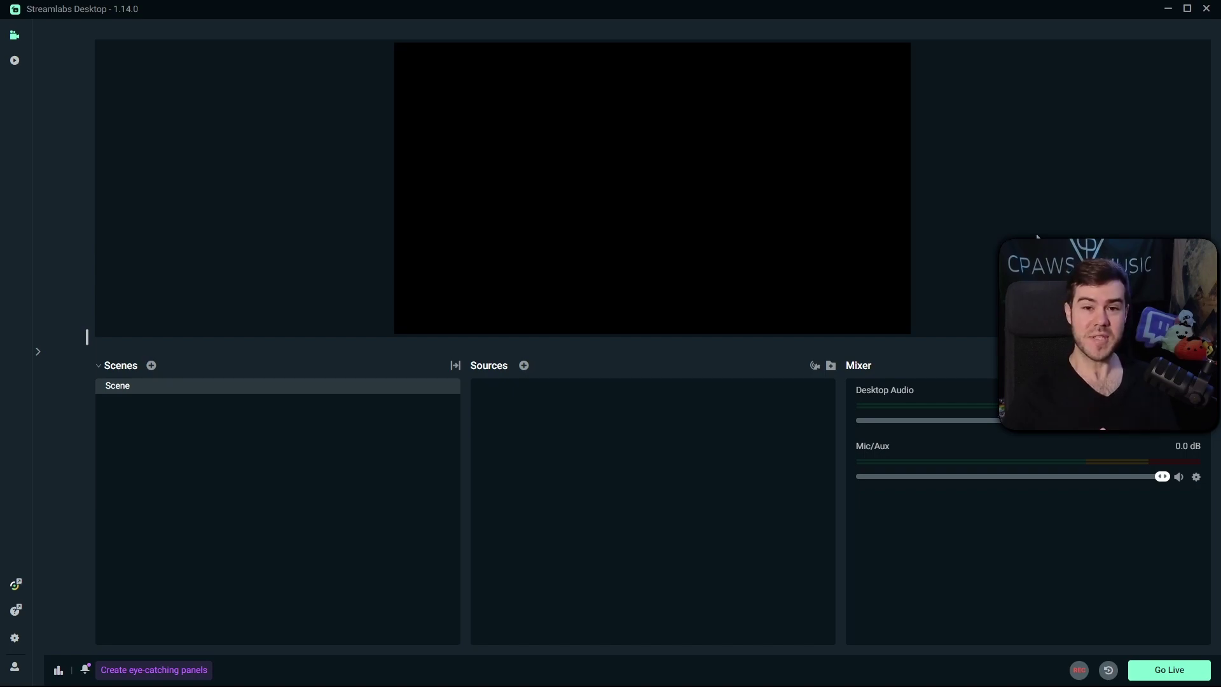
Step: Log in with a Streamlabs ID, authorize access, and refresh the failed Twitch login
{"action": "left_click", "coordinate": [15, 668]}
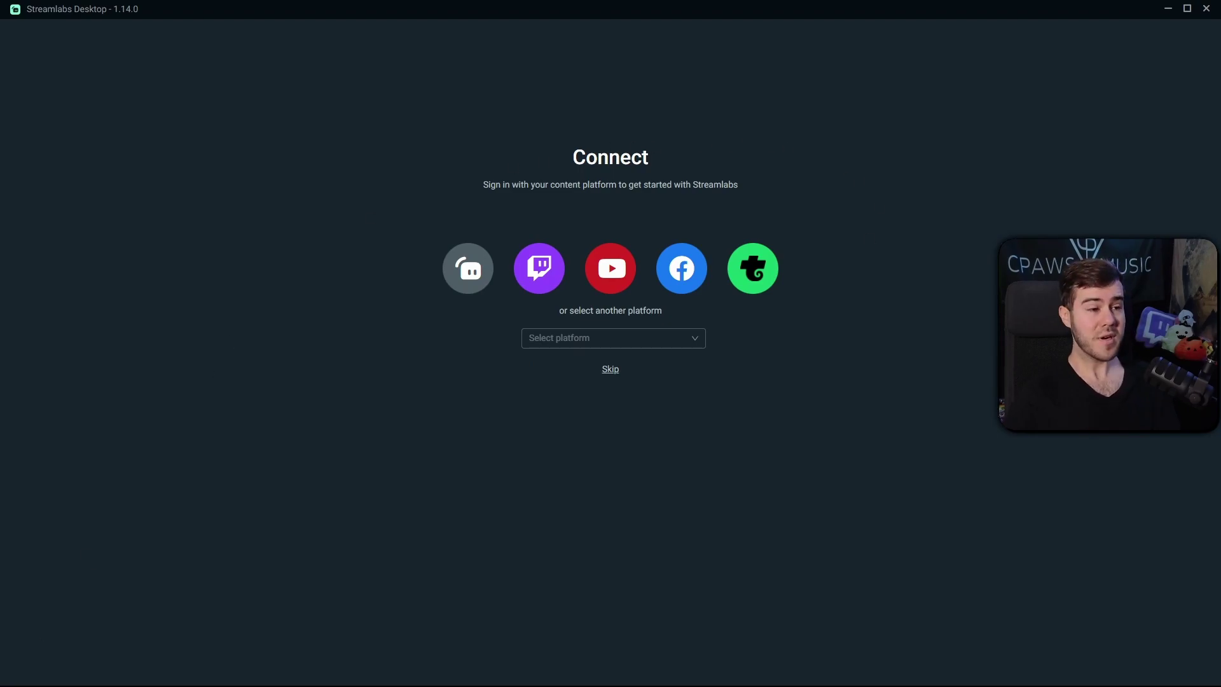
{"action": "left_click", "coordinate": [468, 273]}
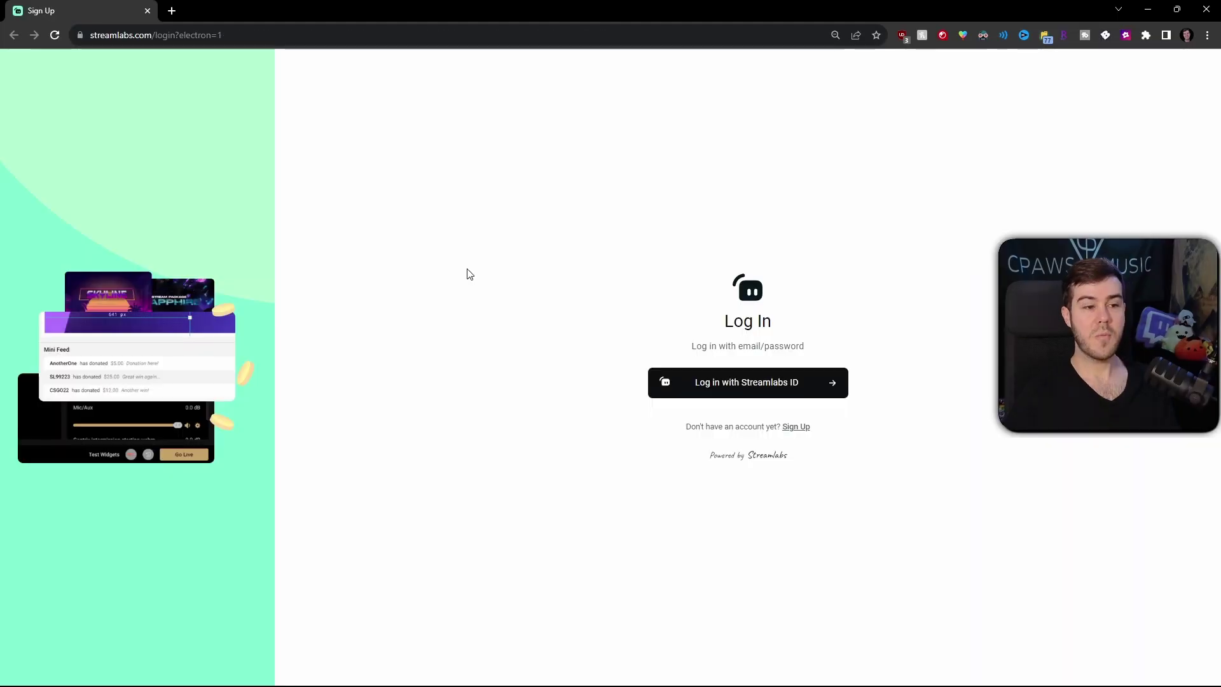
{"action": "left_click", "coordinate": [744, 393]}
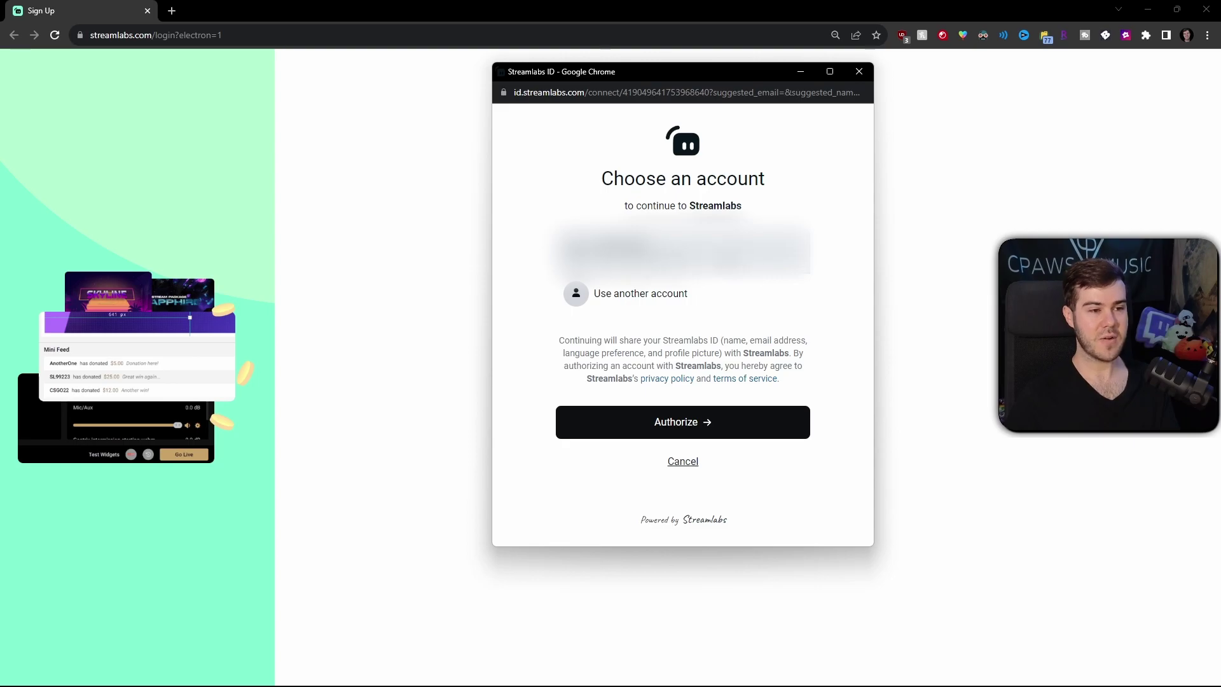
{"action": "left_click", "coordinate": [682, 423]}
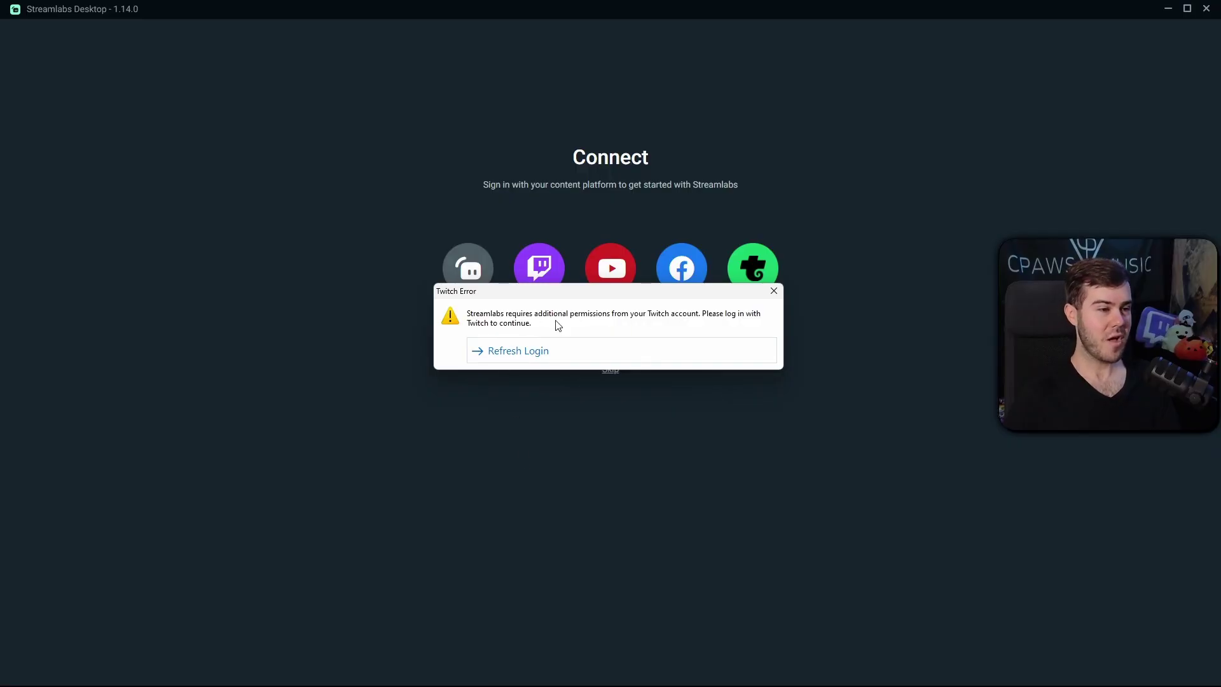
{"action": "left_click", "coordinate": [537, 353]}
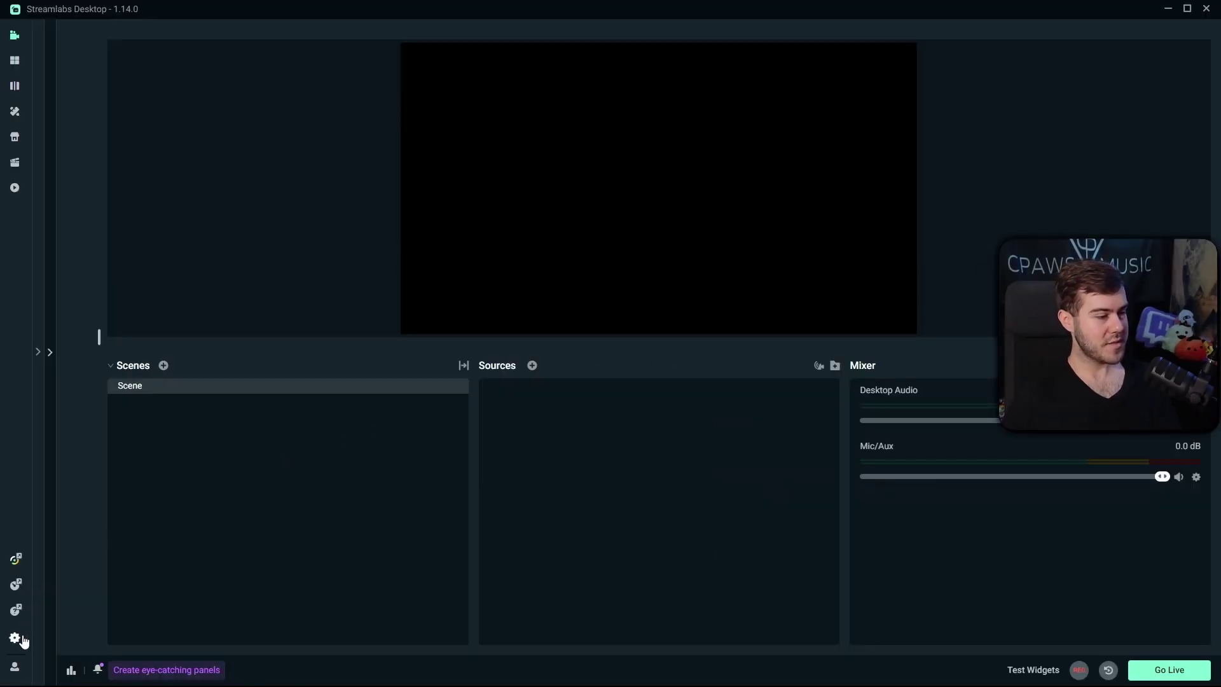
{"action": "left_click", "coordinate": [16, 638]}
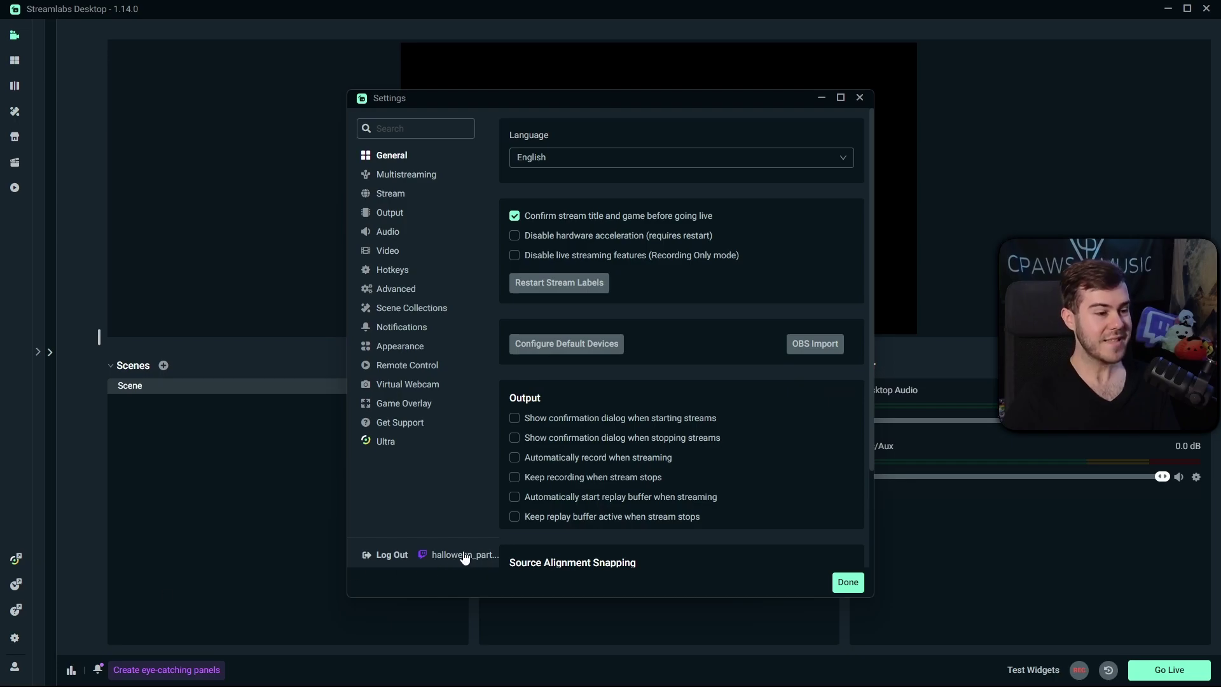
{"action": "left_click", "coordinate": [845, 582]}
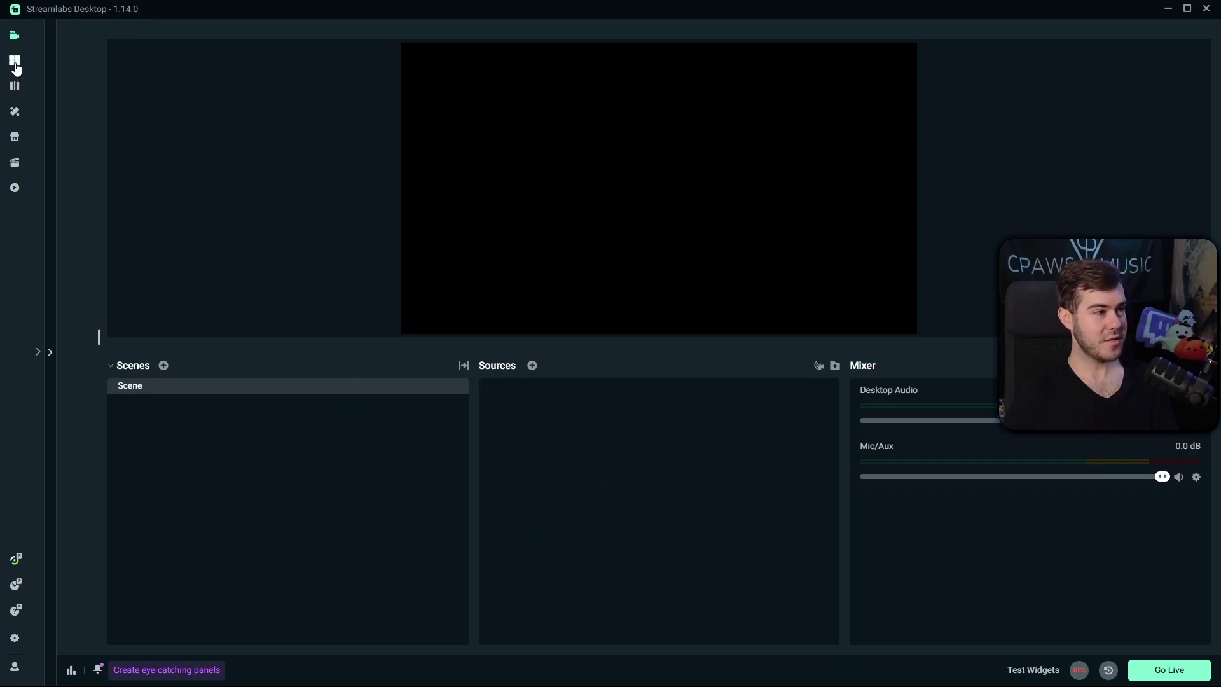
Step: Switch to the top-wide layout with Mini Feed in the middle row and save it
{"action": "left_click", "coordinate": [14, 62]}
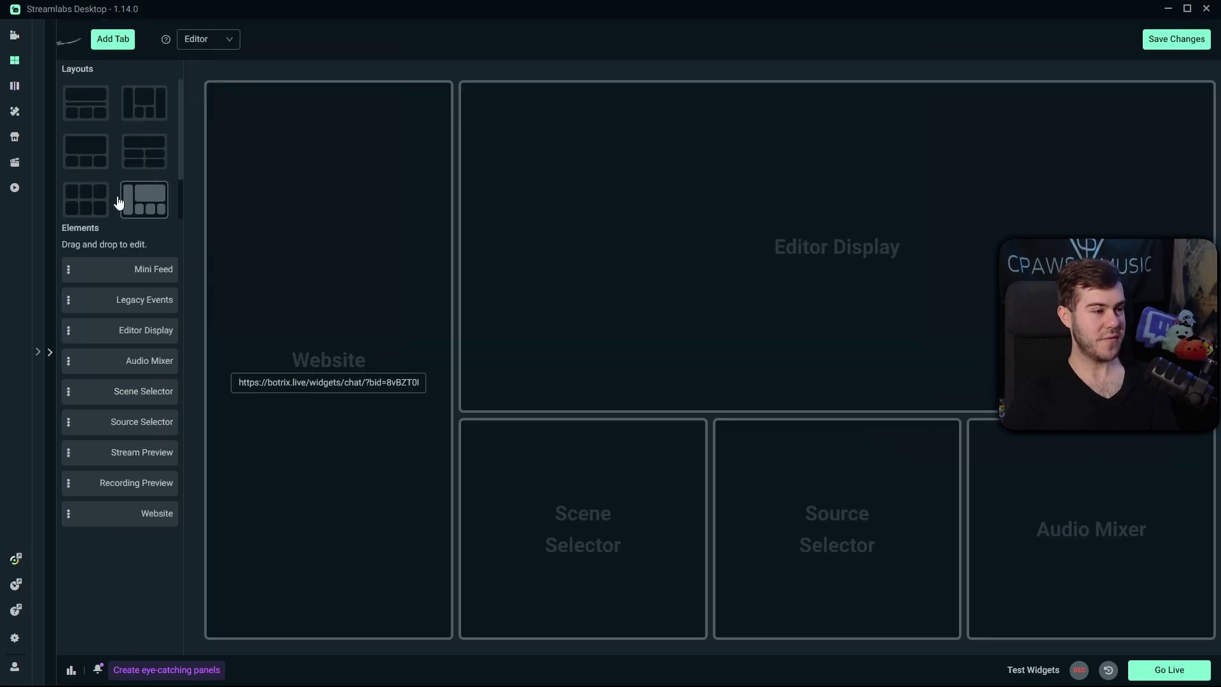
{"action": "left_click", "coordinate": [87, 109]}
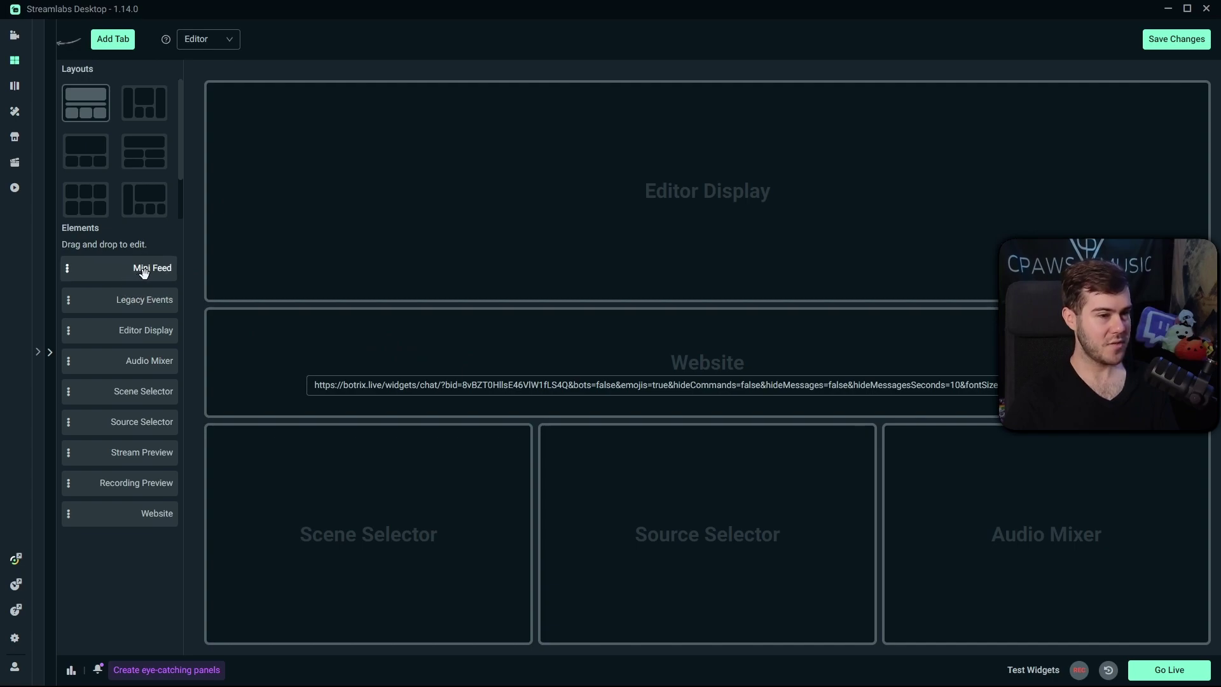
{"action": "left_click_drag", "start_coordinate": [131, 274], "coordinate": [627, 346]}
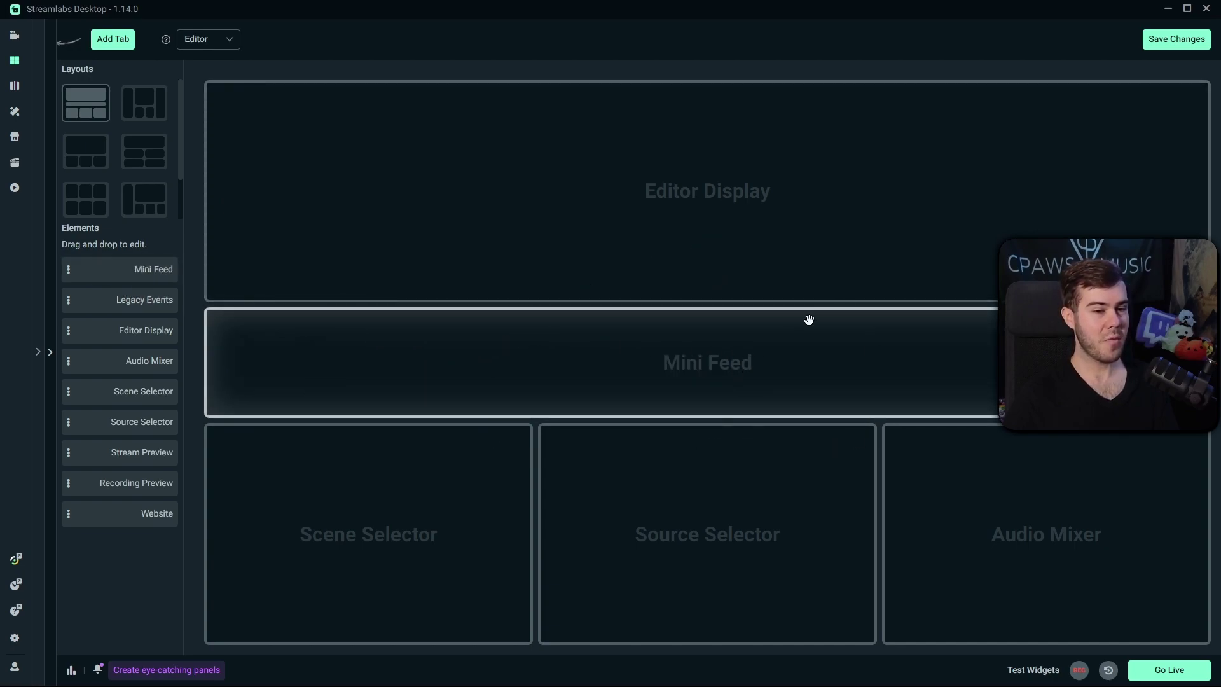
{"action": "left_click", "coordinate": [1176, 39]}
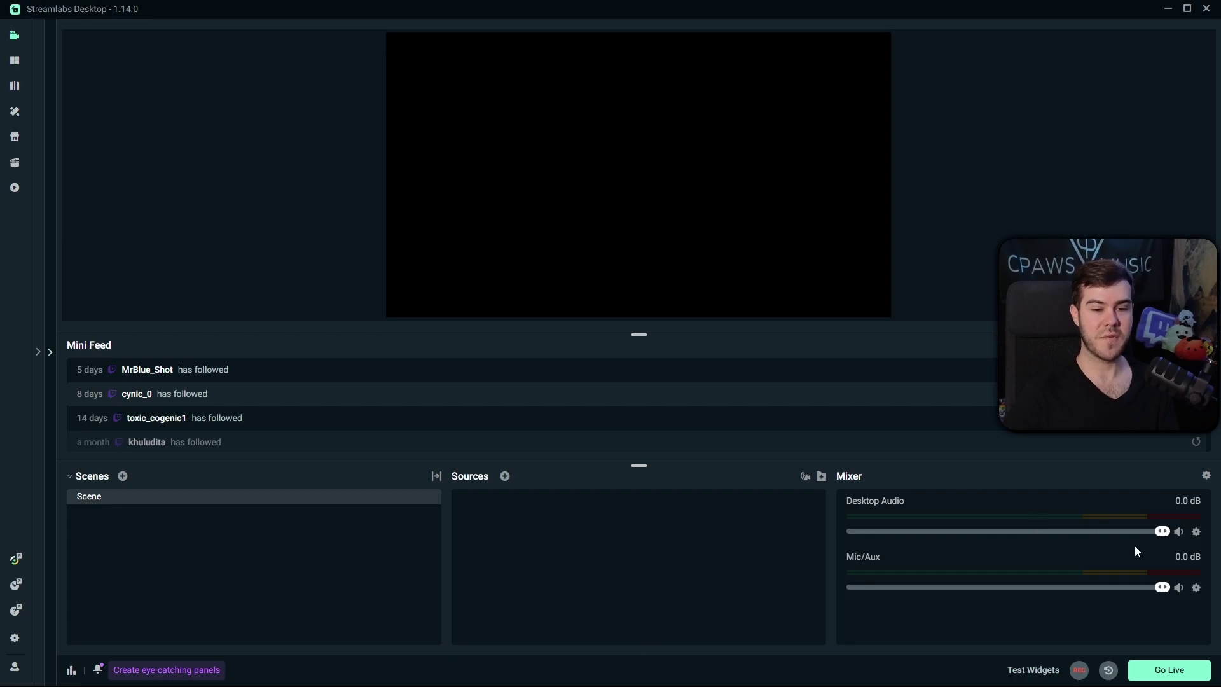
Step: Rename the scene 'Scene' to 'Just Chatting' and bring up the Add Source dialog
{"action": "left_click_drag", "start_coordinate": [1135, 532], "coordinate": [1174, 536]}
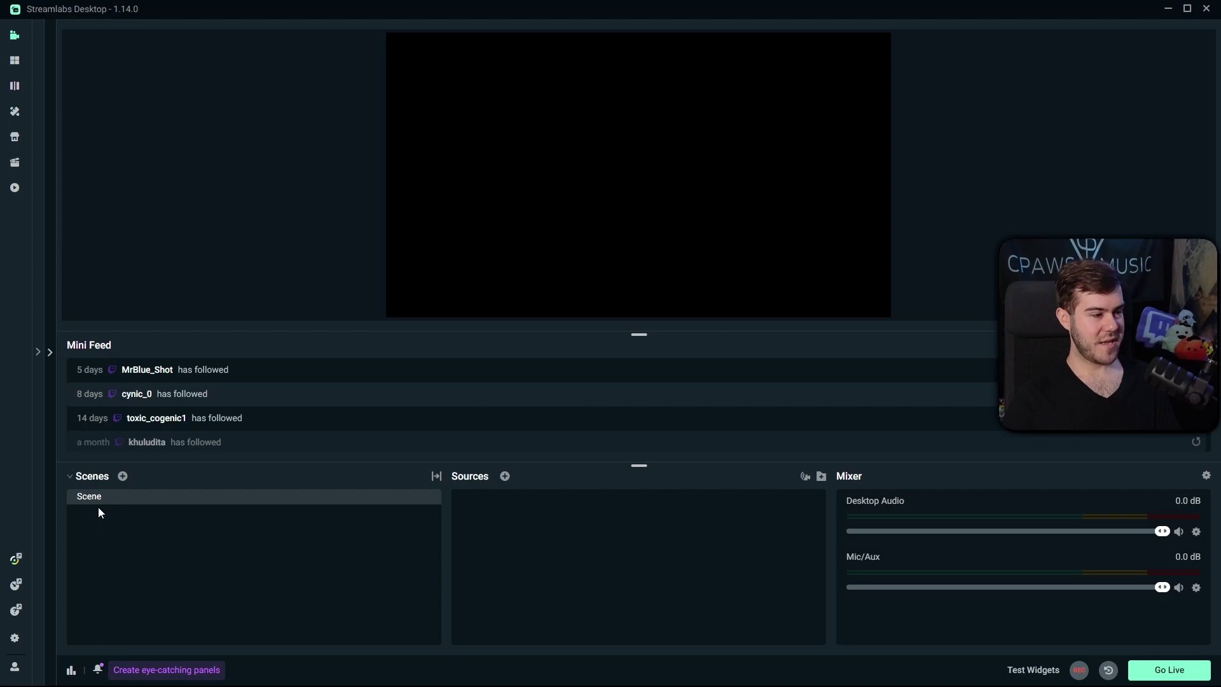
{"action": "right_click", "coordinate": [100, 504]}
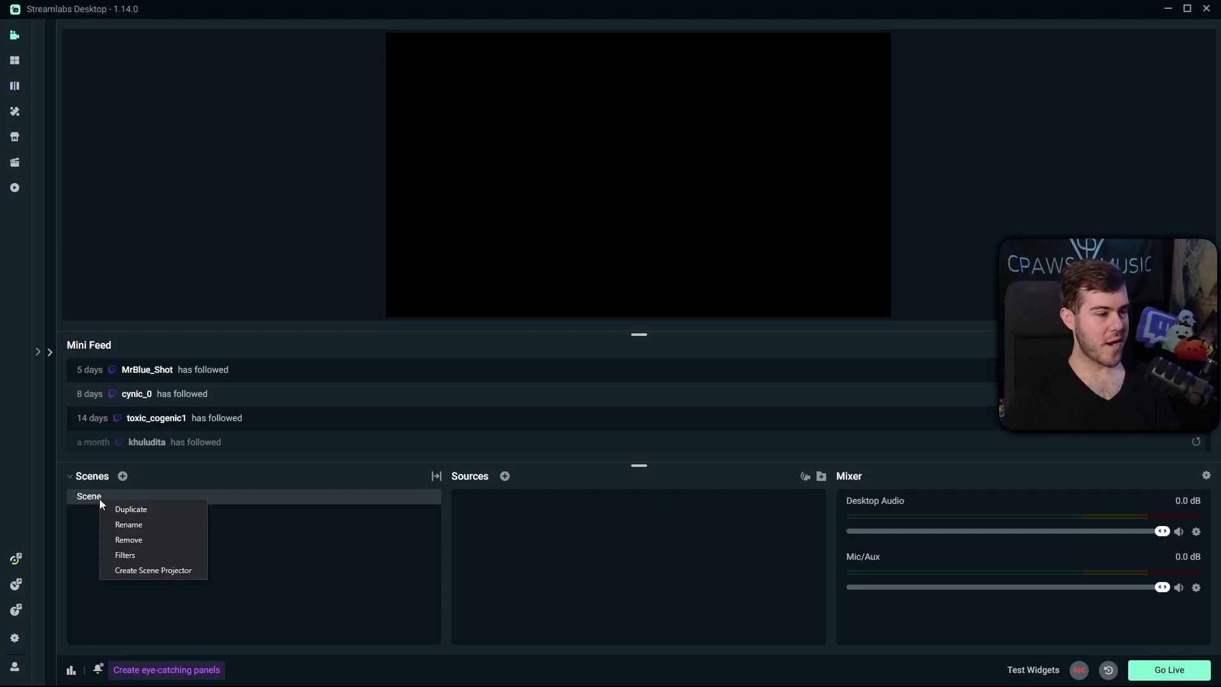
{"action": "left_click", "coordinate": [139, 527]}
{"action": "key", "text": "ctrl+a"}
{"action": "type", "text": "J"}
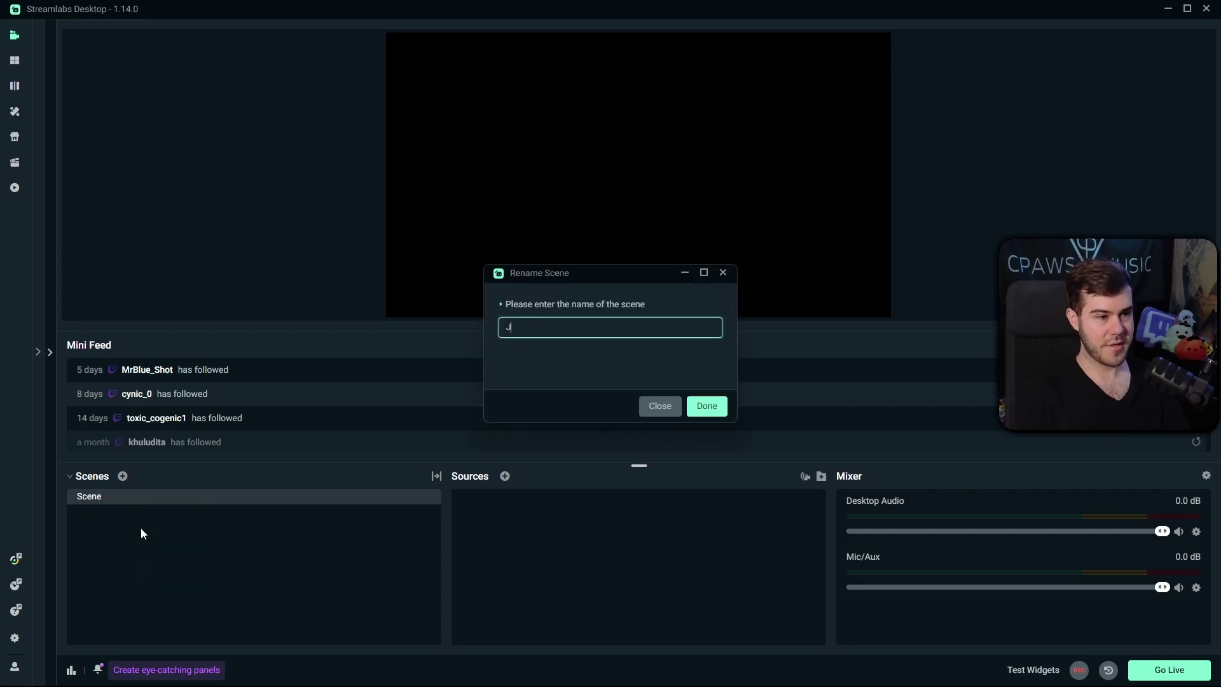
{"action": "left_click", "coordinate": [711, 408]}
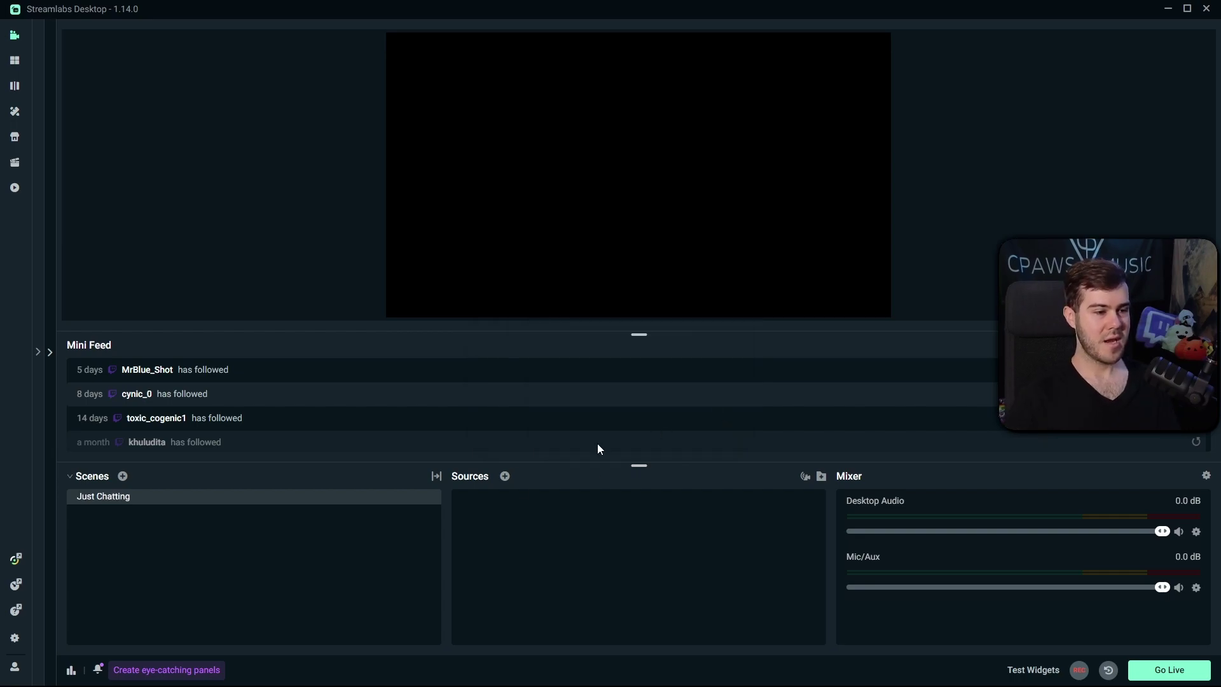
{"action": "left_click", "coordinate": [505, 477]}
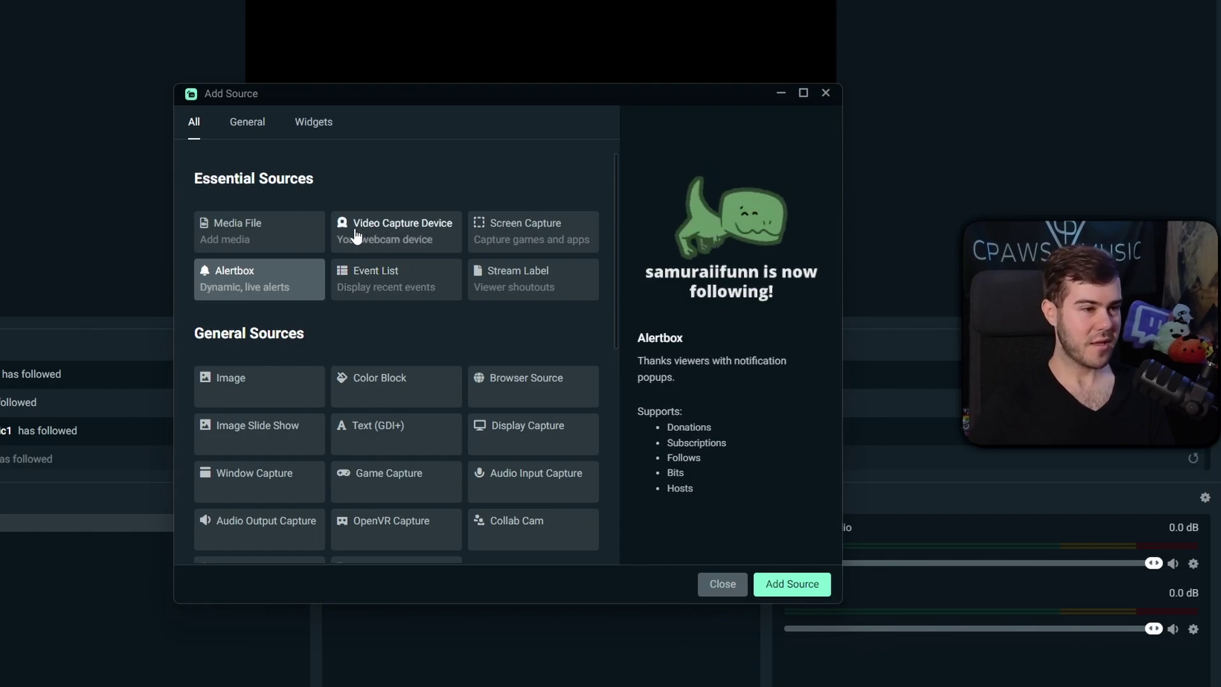
Step: Add a Video Capture Device source named Webcam using the OBSBOT Tiny 2 StreamCamera
{"action": "left_click", "coordinate": [389, 236]}
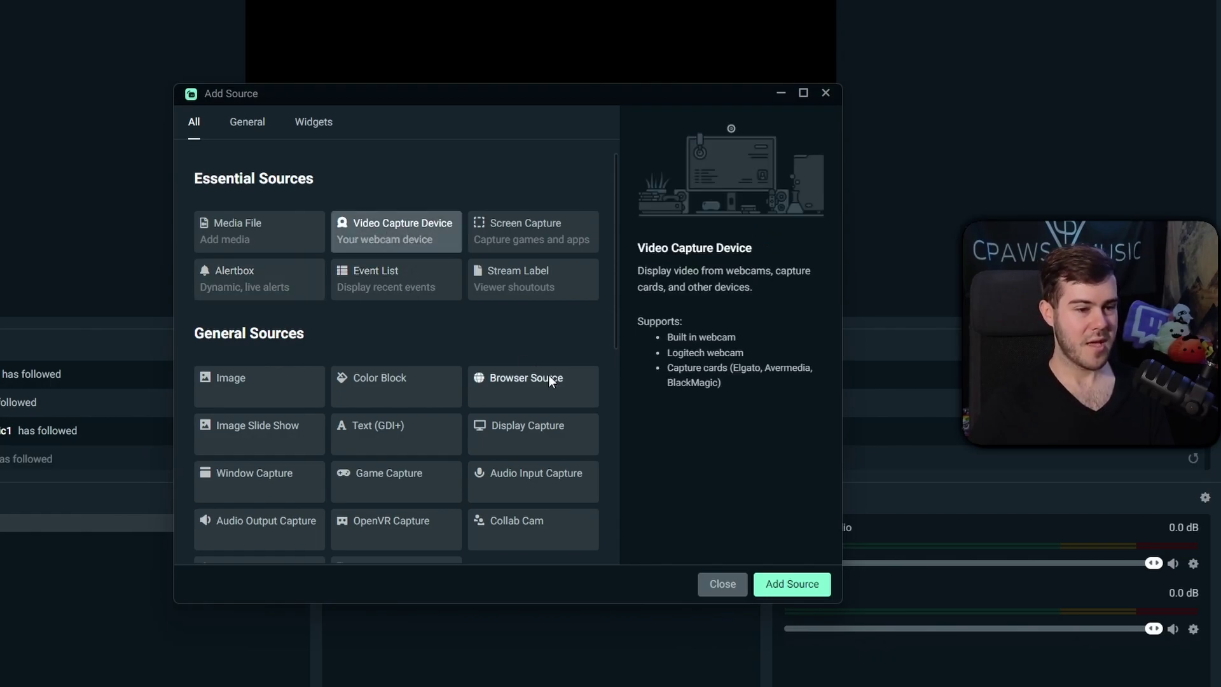
{"action": "left_click", "coordinate": [792, 584]}
{"action": "left_click_drag", "start_coordinate": [444, 321], "coordinate": [236, 317]}
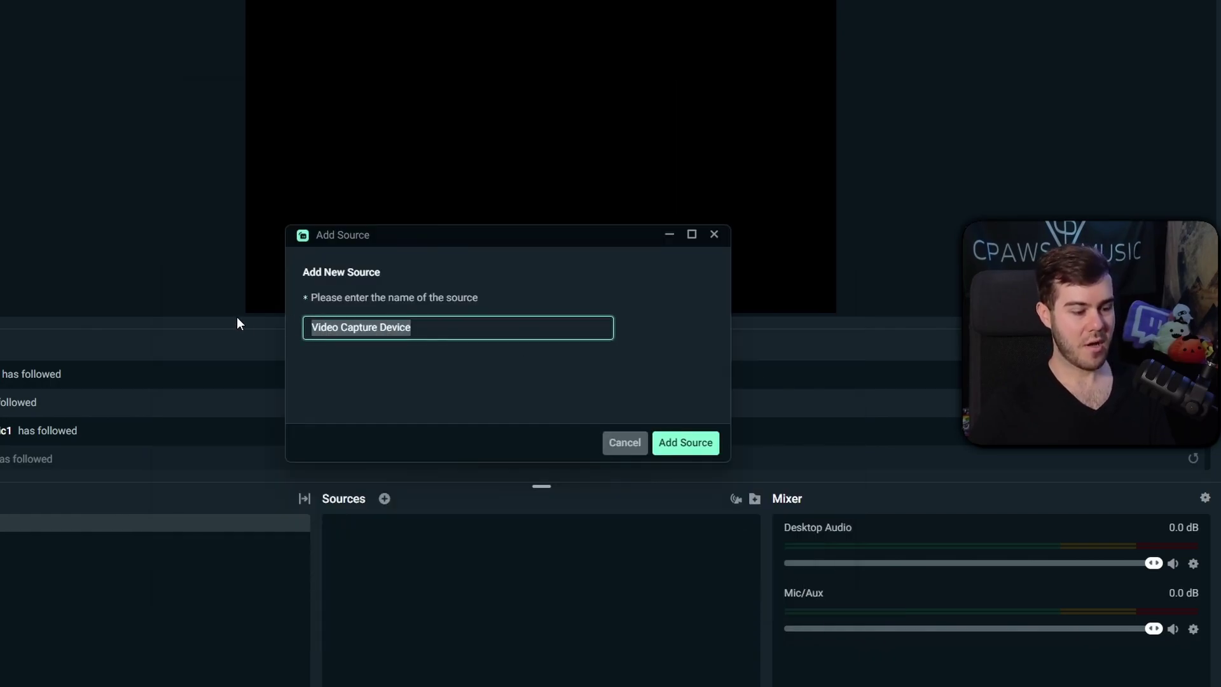
{"action": "type", "text": "Webcam"}
{"action": "left_click", "coordinate": [708, 444]}
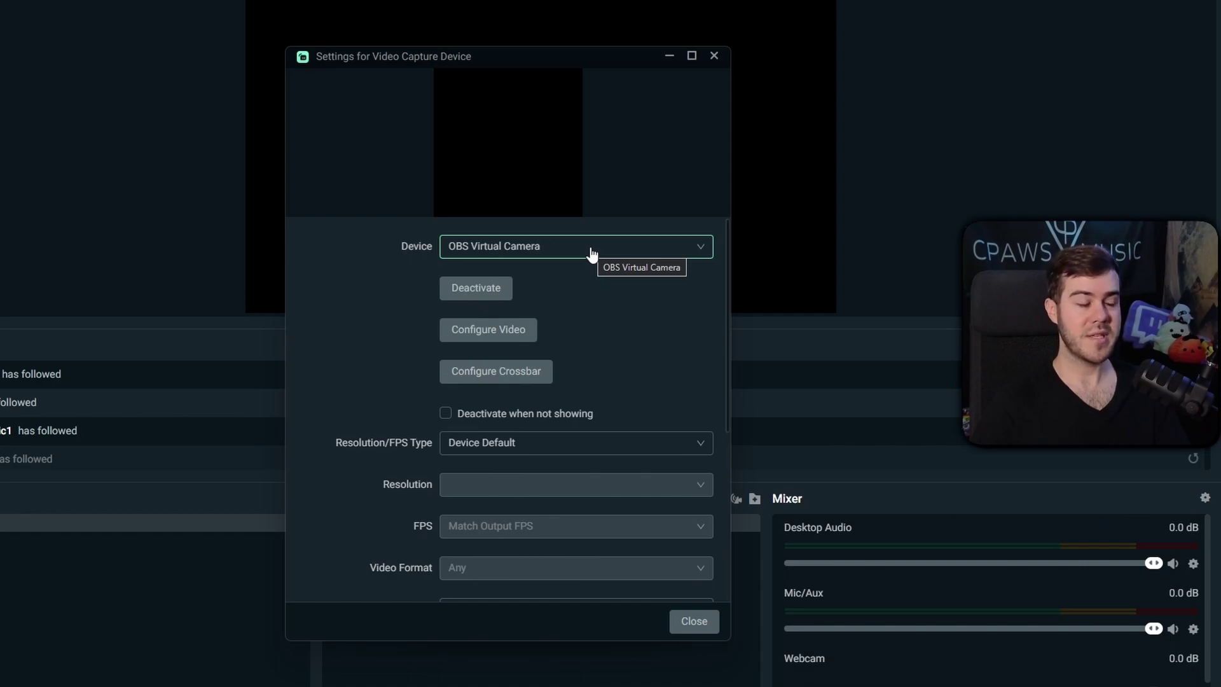
{"action": "left_click", "coordinate": [552, 254]}
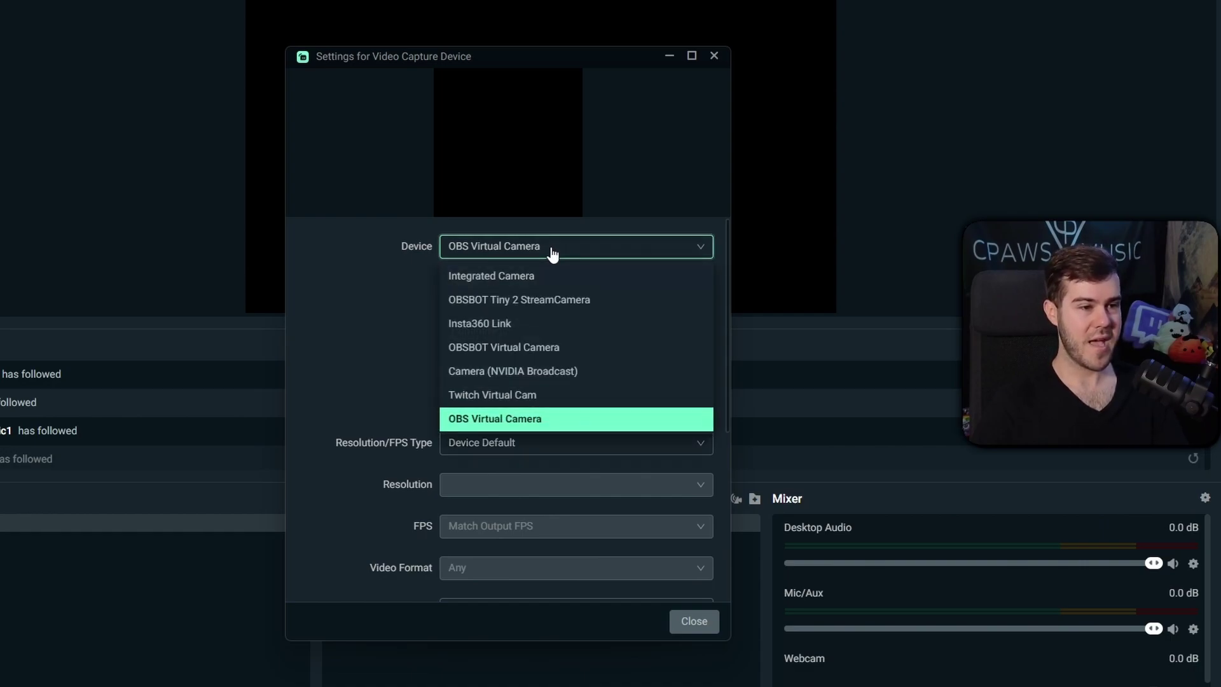
{"action": "left_click", "coordinate": [500, 300]}
Step: Set the webcam's Resolution/FPS Type to Device Default and close its properties
{"action": "scroll", "coordinate": [677, 321], "scroll_direction": "down", "scroll_amount": 2}
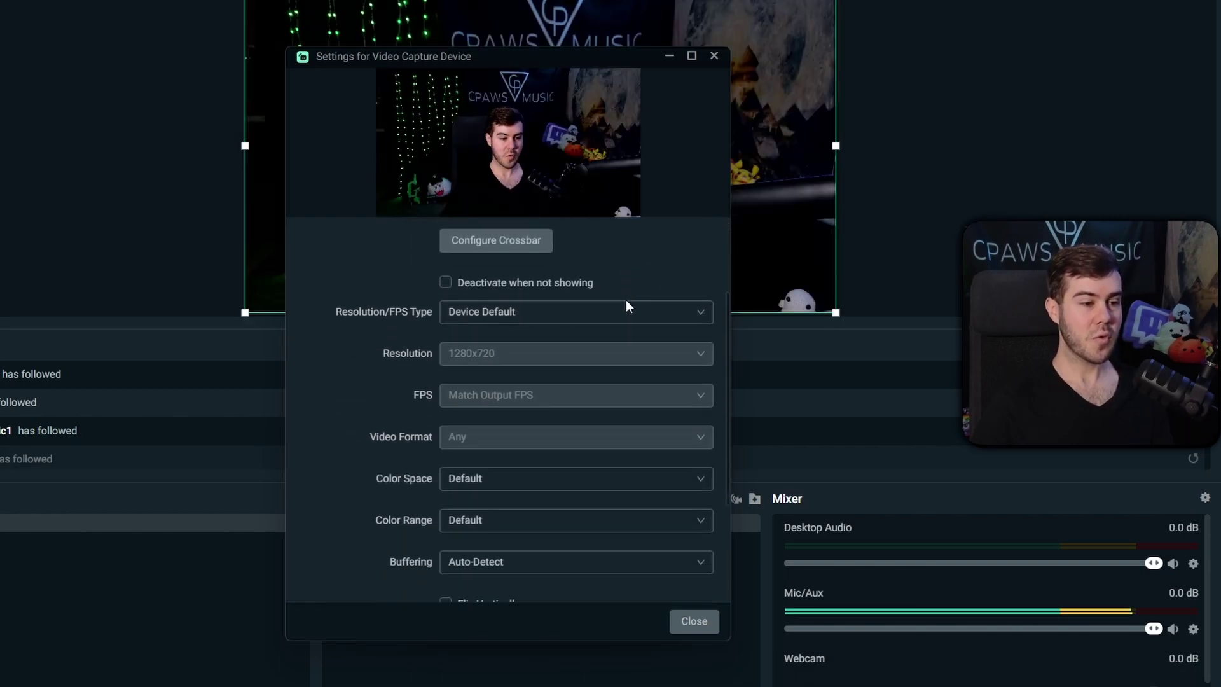
{"action": "left_click", "coordinate": [544, 301]}
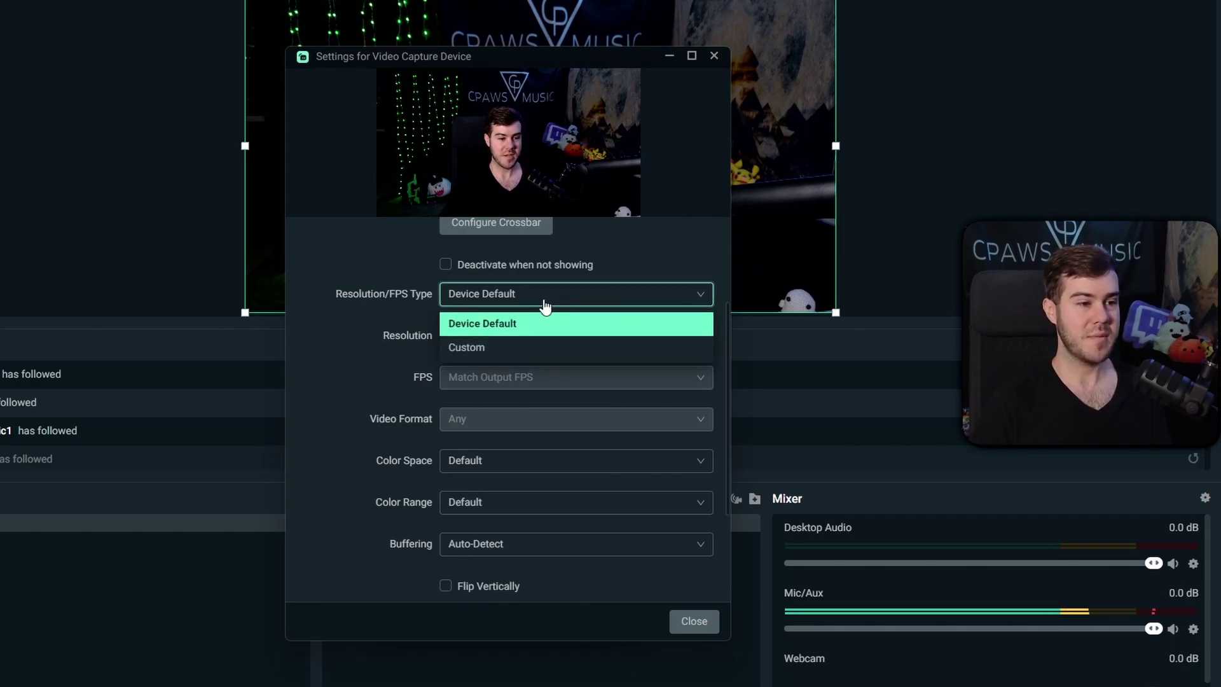
{"action": "left_click", "coordinate": [473, 348]}
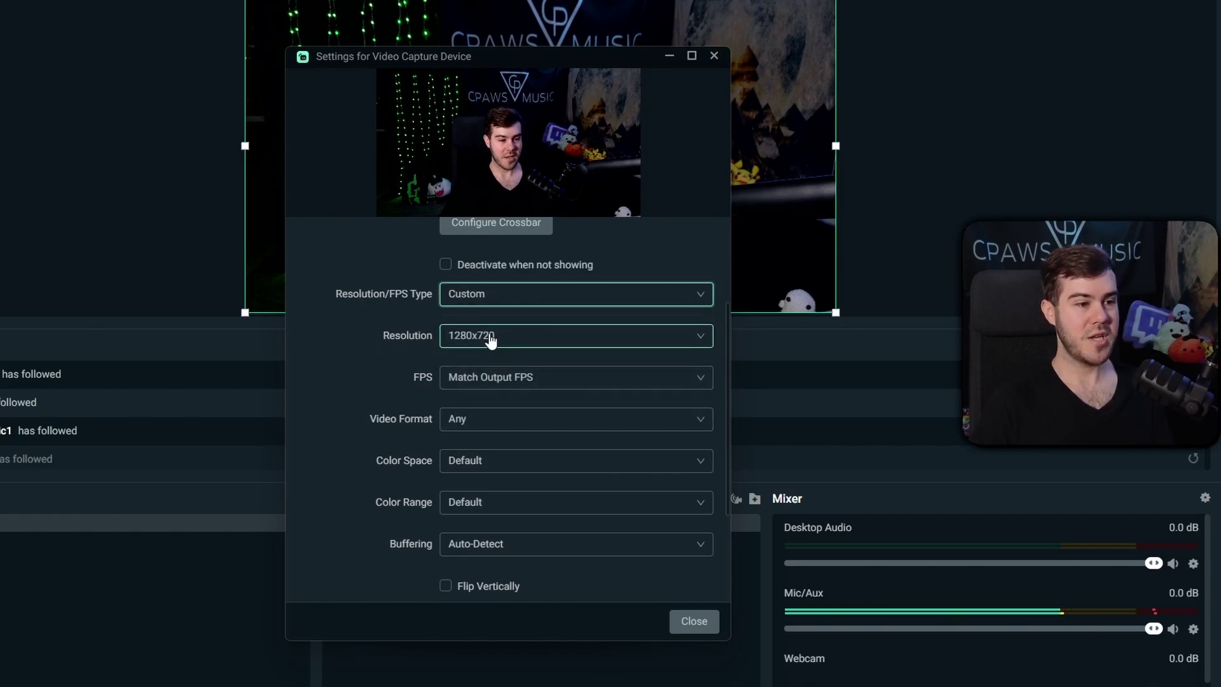
{"action": "left_click", "coordinate": [490, 337]}
{"action": "left_click", "coordinate": [494, 439]}
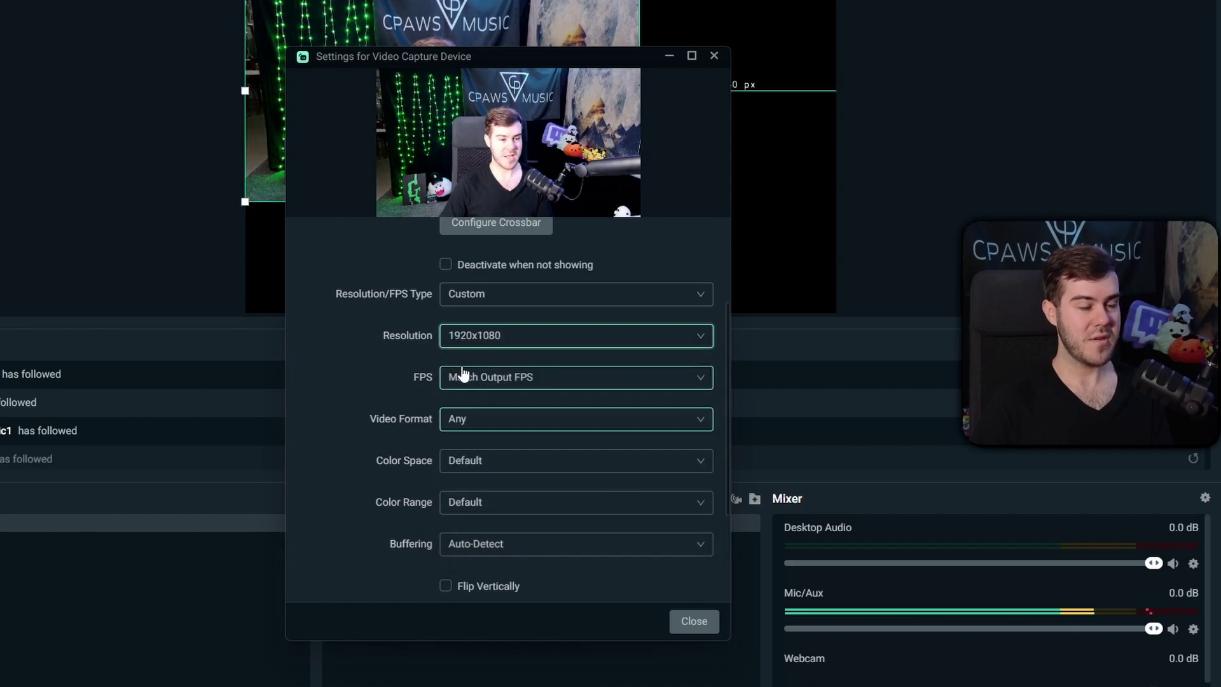
{"action": "left_click", "coordinate": [515, 382]}
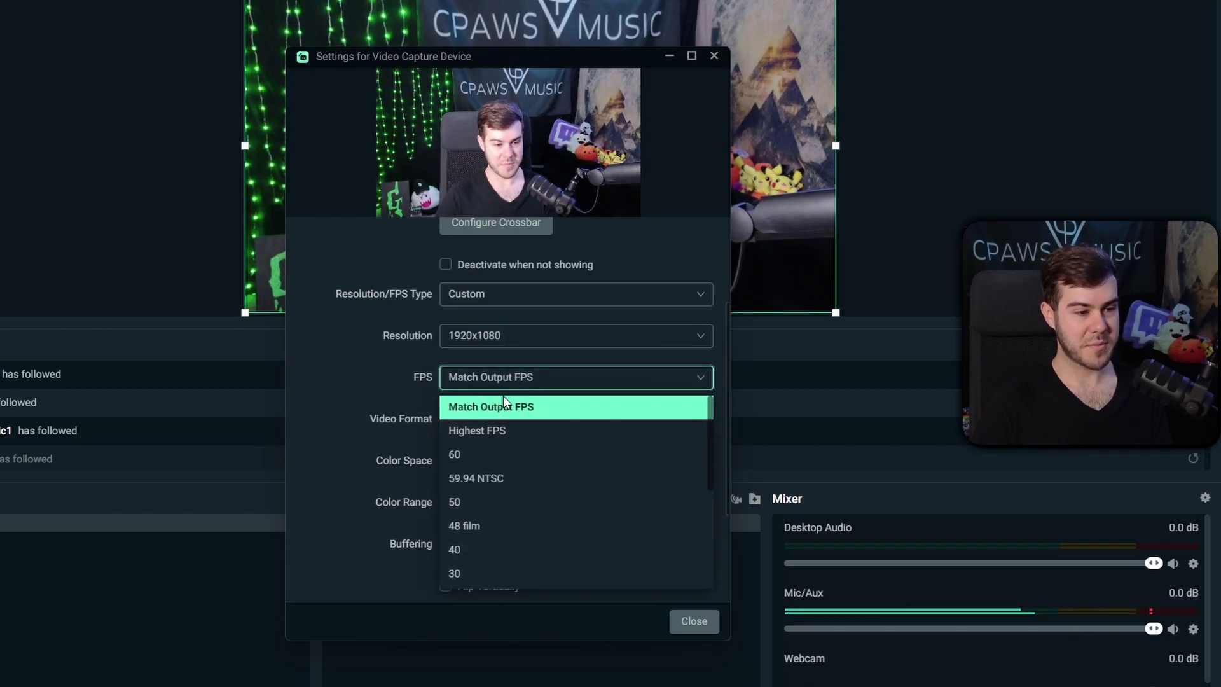
{"action": "left_click", "coordinate": [486, 453]}
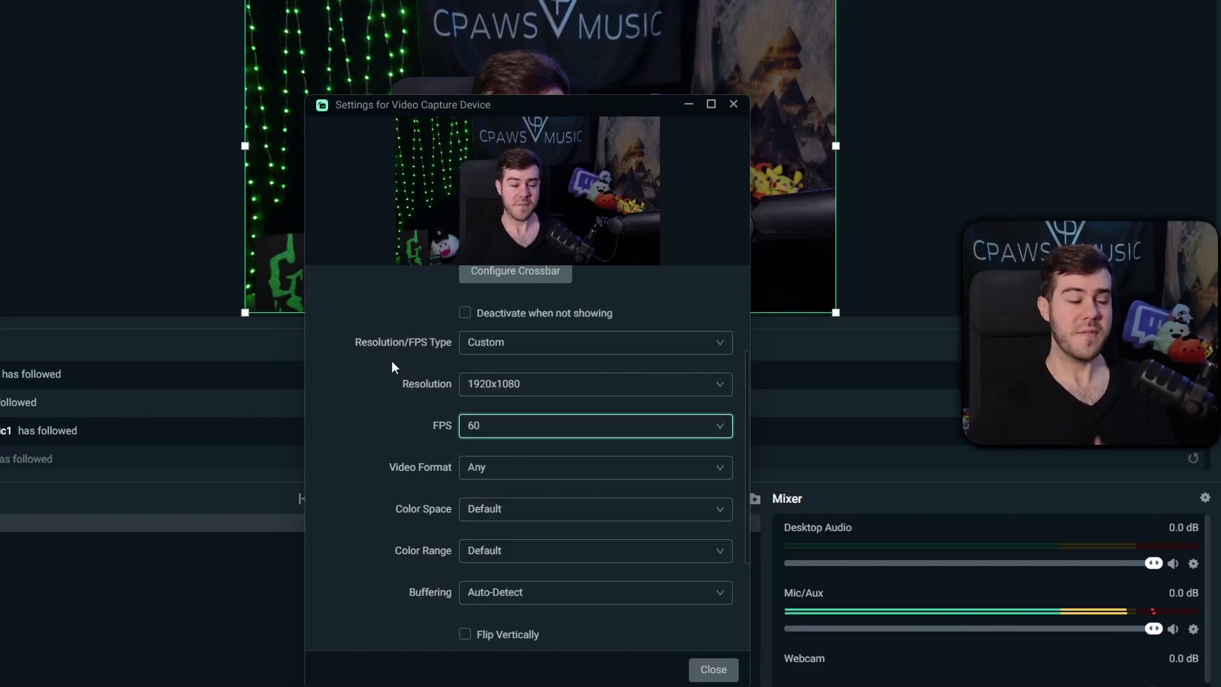
{"action": "left_click", "coordinate": [498, 345]}
{"action": "left_click", "coordinate": [487, 369]}
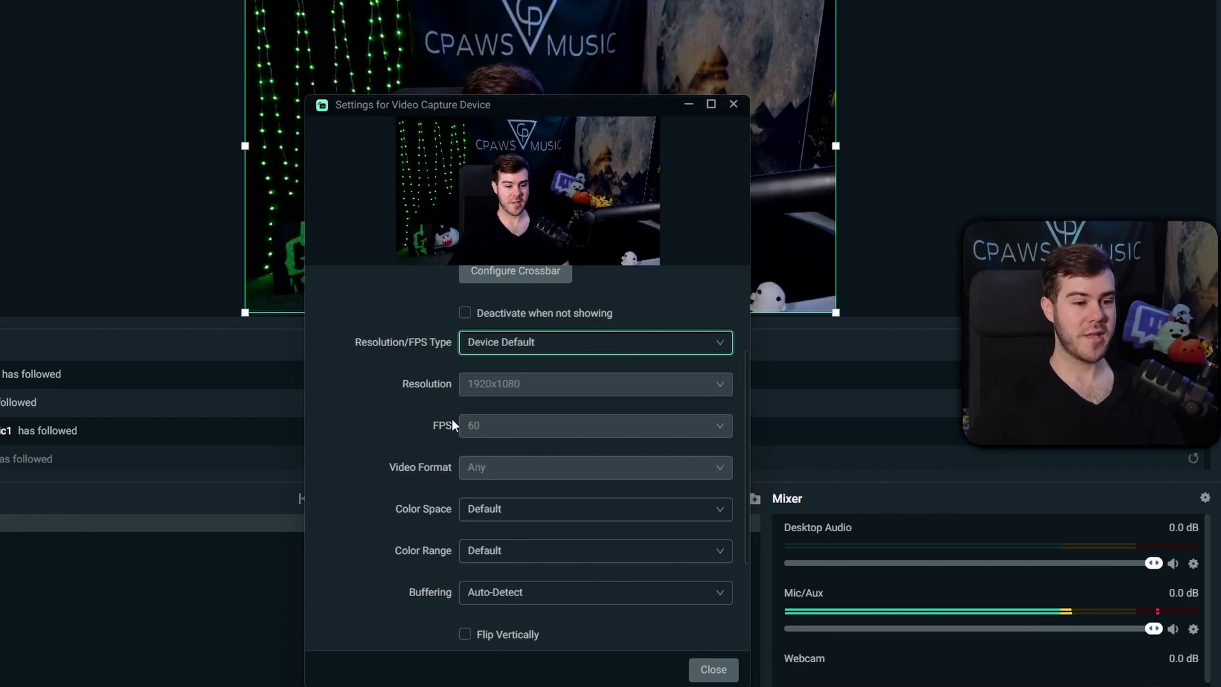
{"action": "left_click", "coordinate": [713, 671]}
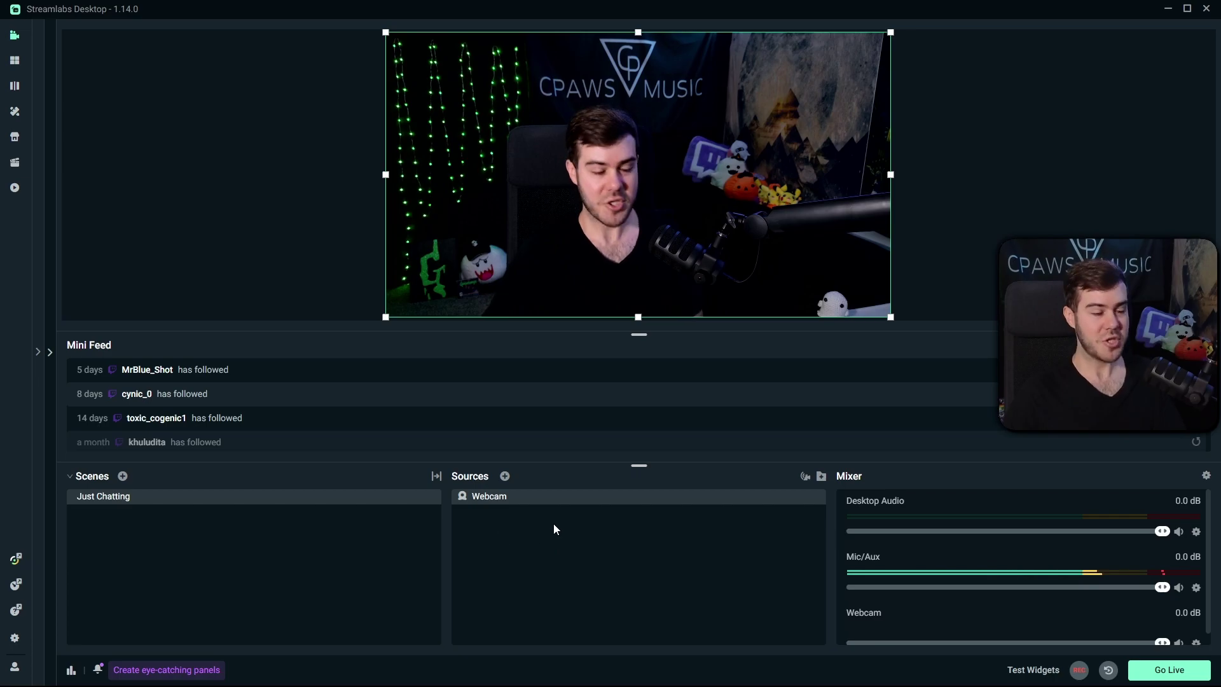
Step: Add a Chatbox widget source named Chatbox to the scene
{"action": "left_click", "coordinate": [506, 477]}
{"action": "scroll", "coordinate": [532, 329], "scroll_direction": "down", "scroll_amount": 3}
{"action": "scroll", "coordinate": [418, 330], "scroll_direction": "down", "scroll_amount": 5}
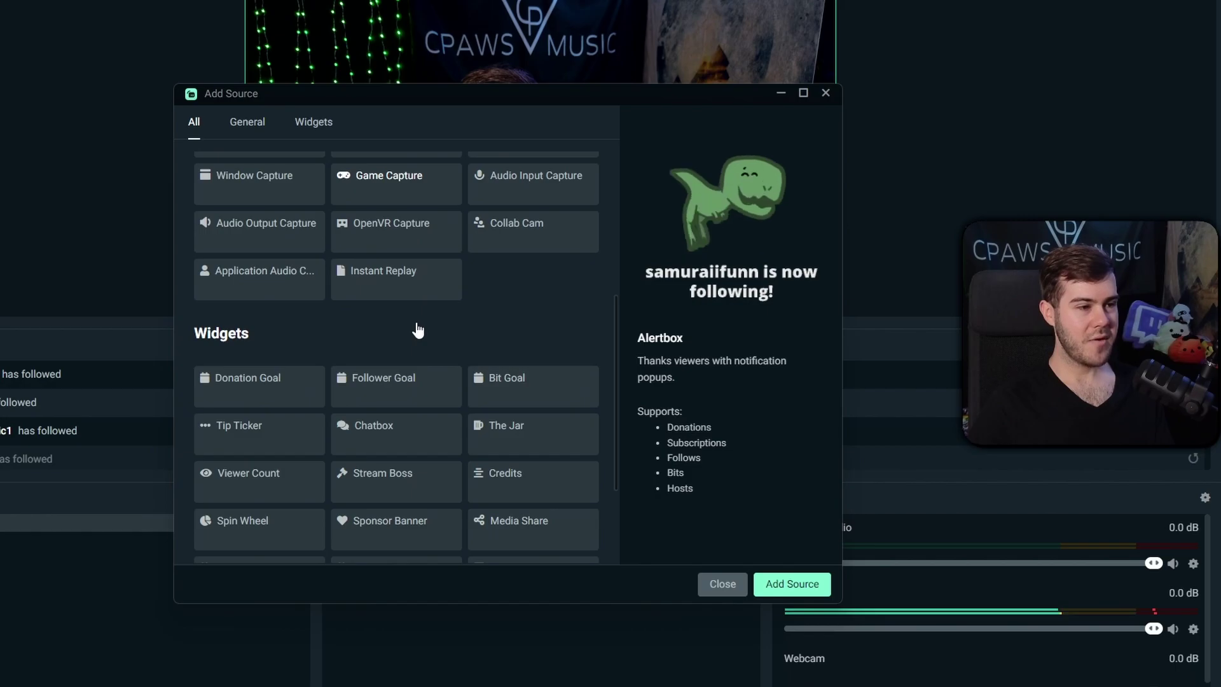
{"action": "left_click", "coordinate": [384, 291]}
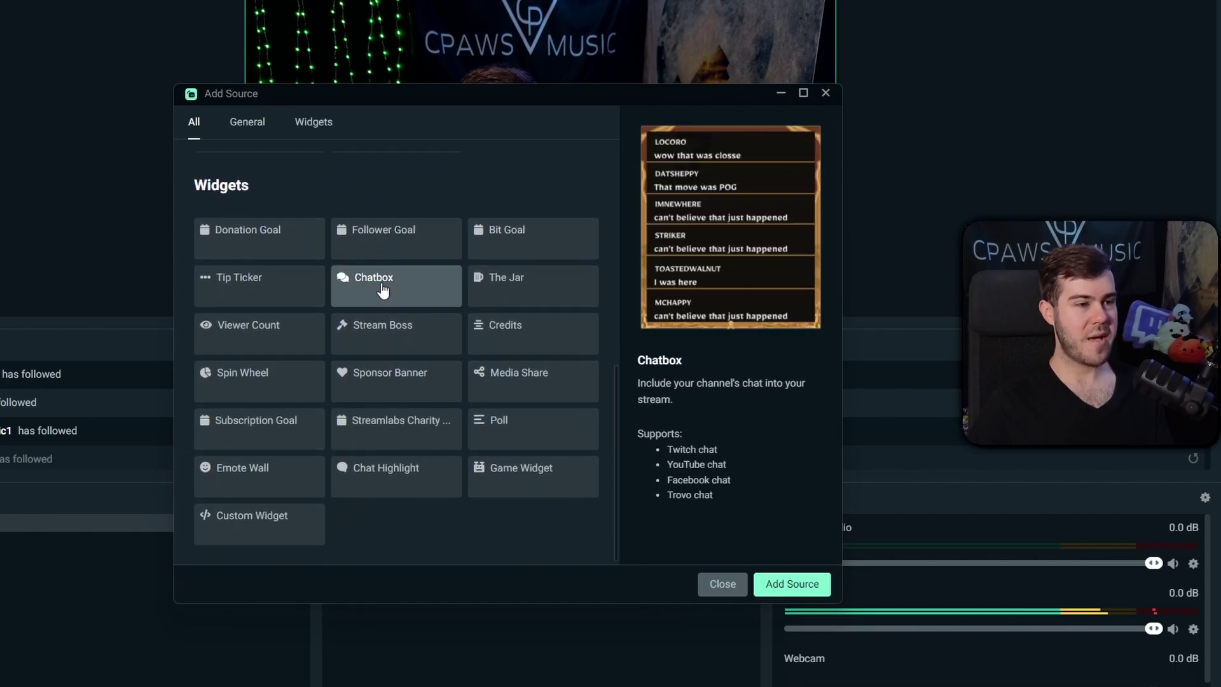
{"action": "left_click", "coordinate": [794, 585]}
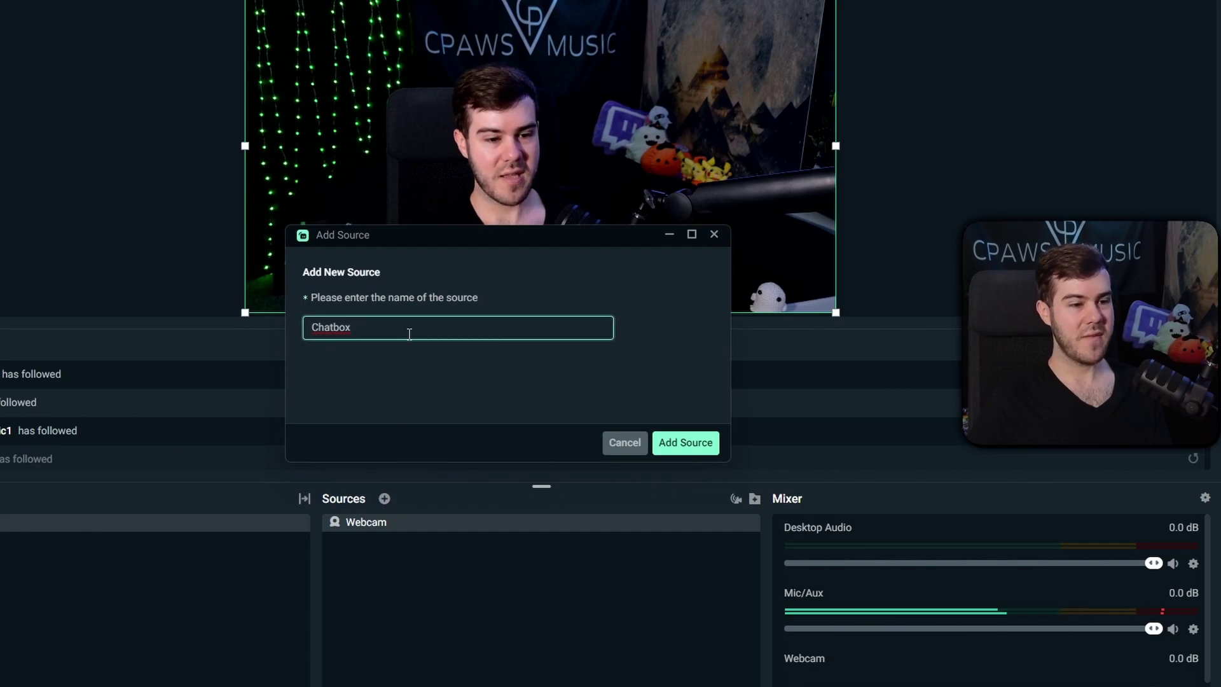
{"action": "left_click", "coordinate": [710, 445]}
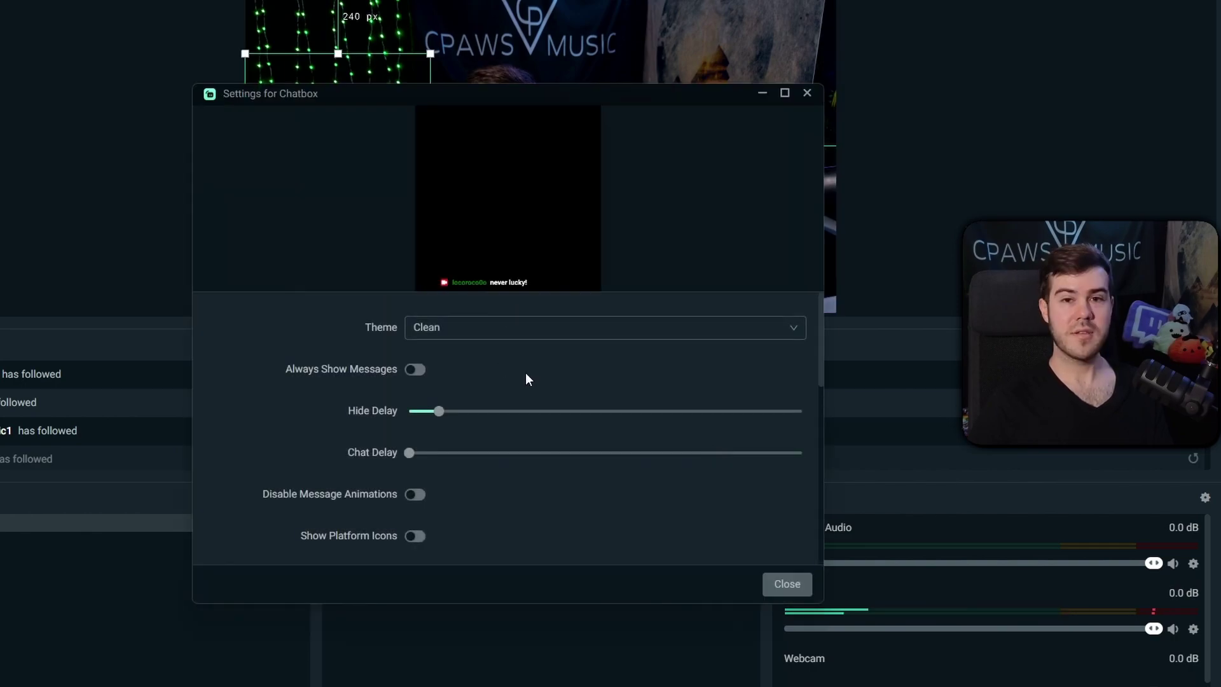
Step: Set the Chatbox theme to Twitch and enable Always Show Messages
{"action": "left_click", "coordinate": [470, 332]}
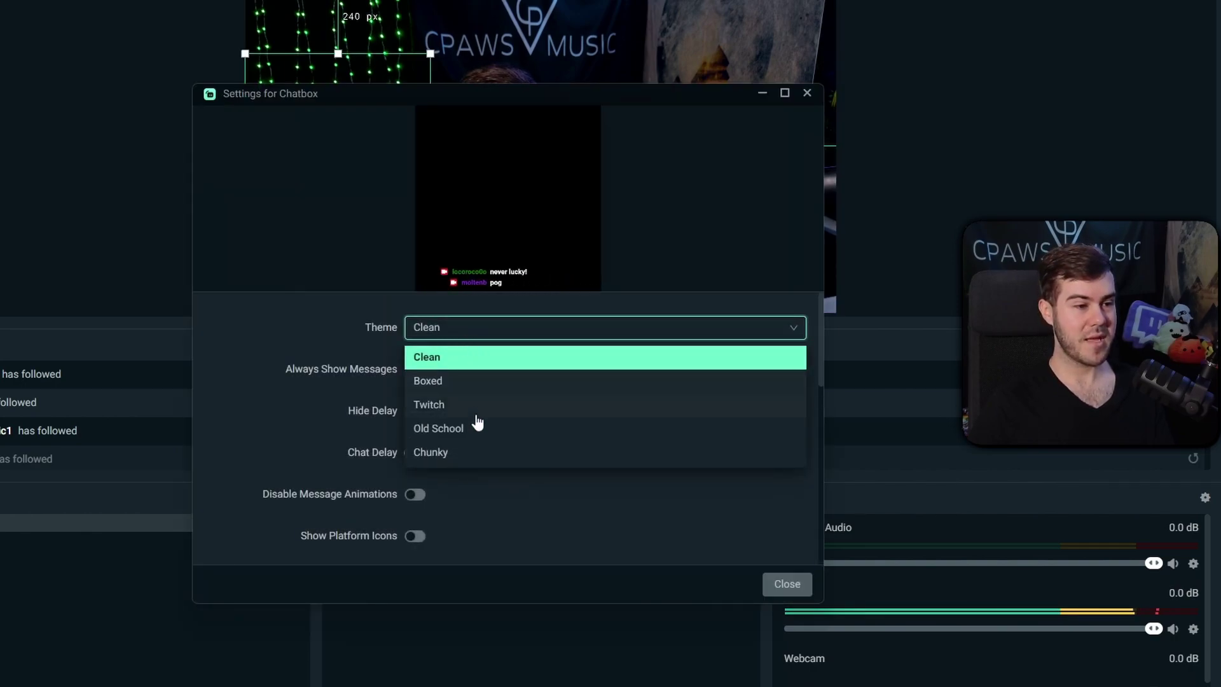
{"action": "left_click", "coordinate": [480, 383]}
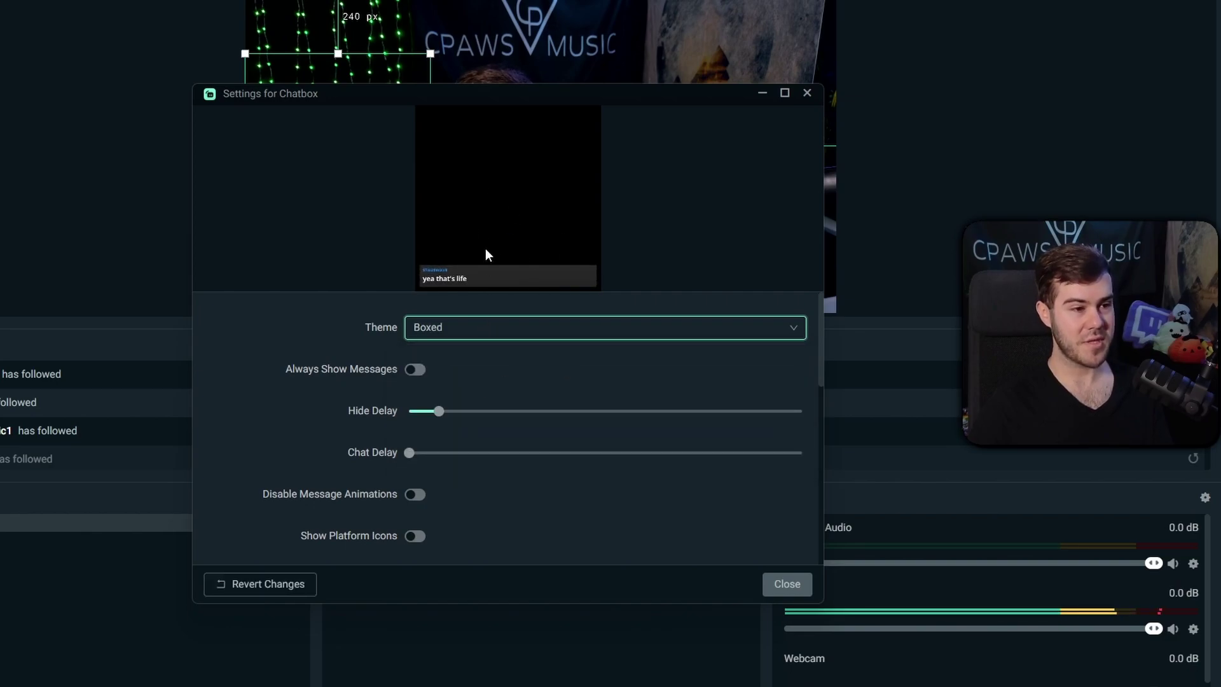
{"action": "left_click", "coordinate": [441, 321]}
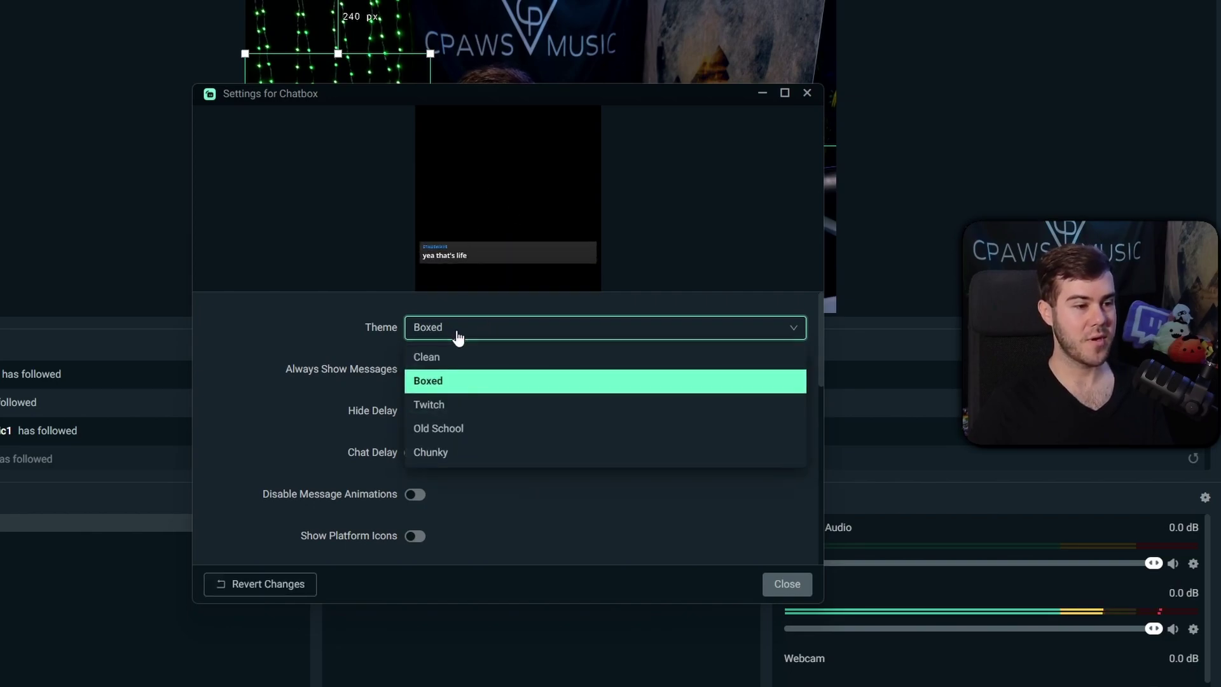
{"action": "left_click", "coordinate": [471, 400]}
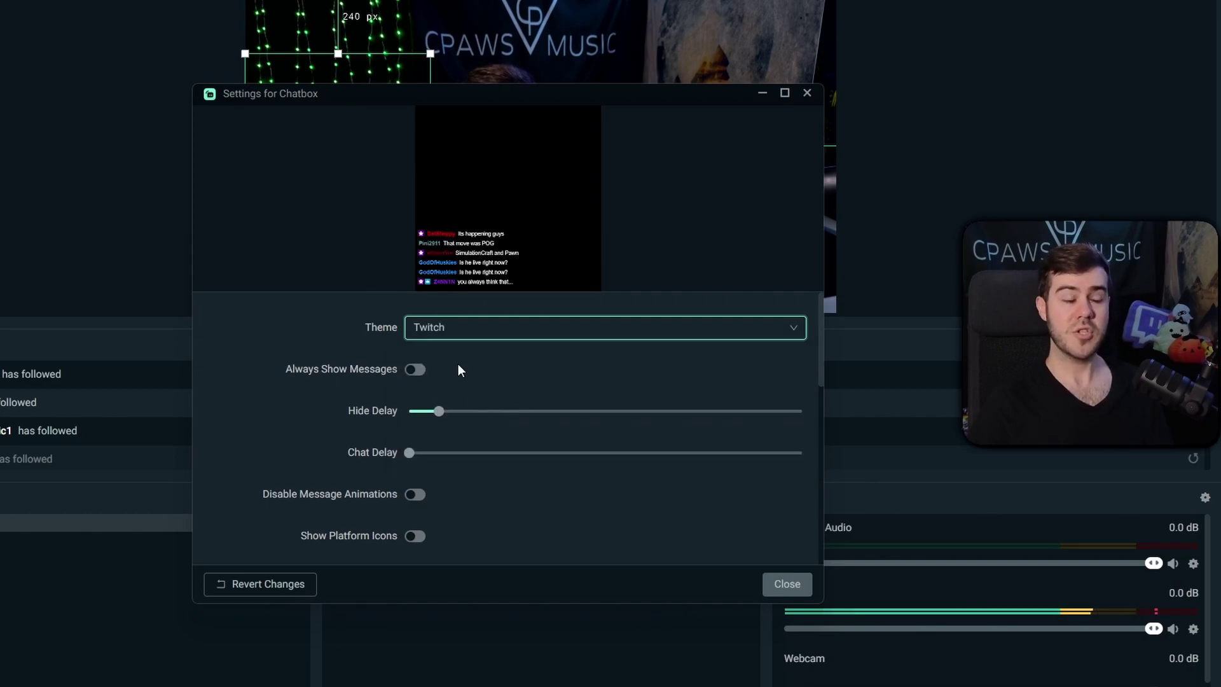
{"action": "left_click", "coordinate": [415, 370]}
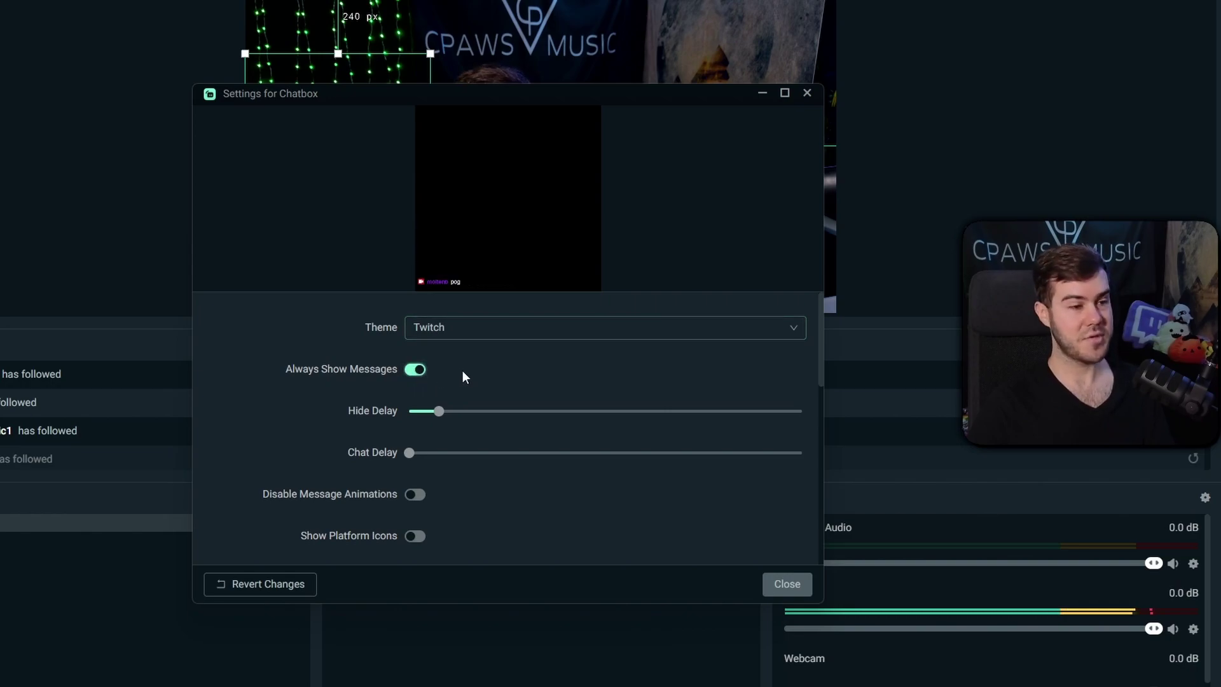
{"action": "left_click", "coordinate": [415, 370]}
{"action": "scroll", "coordinate": [471, 400], "scroll_direction": "down", "scroll_amount": 1}
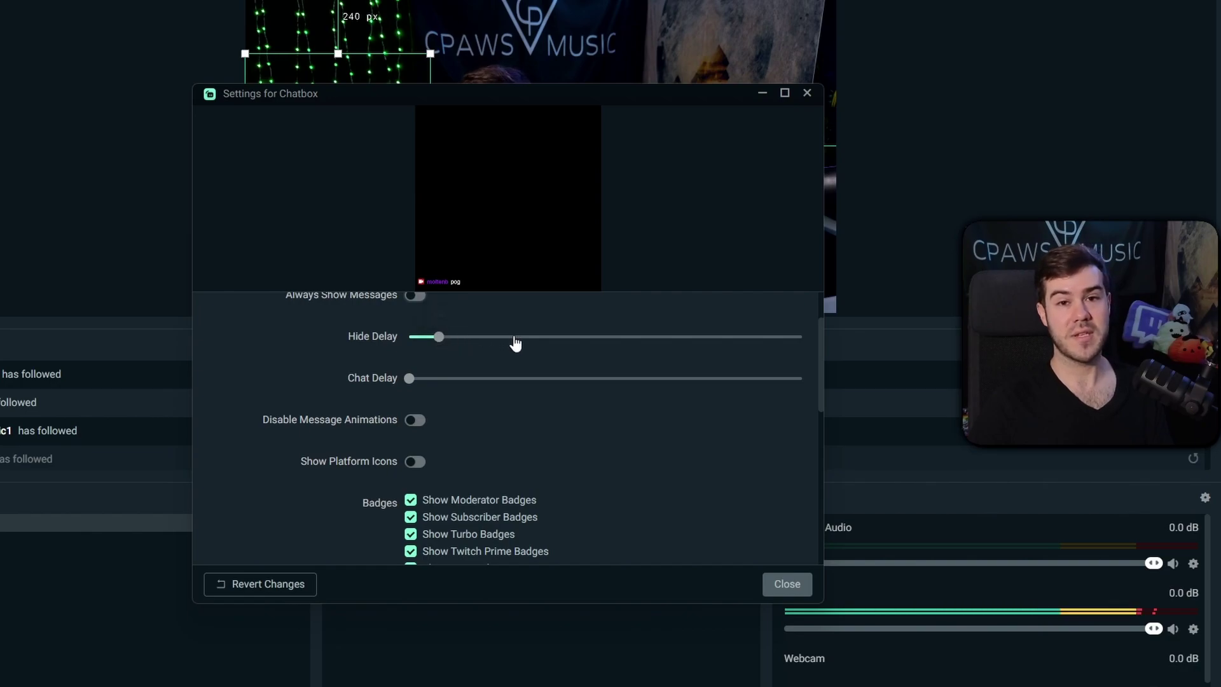
{"action": "scroll", "coordinate": [515, 349], "scroll_direction": "up", "scroll_amount": 1}
{"action": "left_click", "coordinate": [415, 368]}
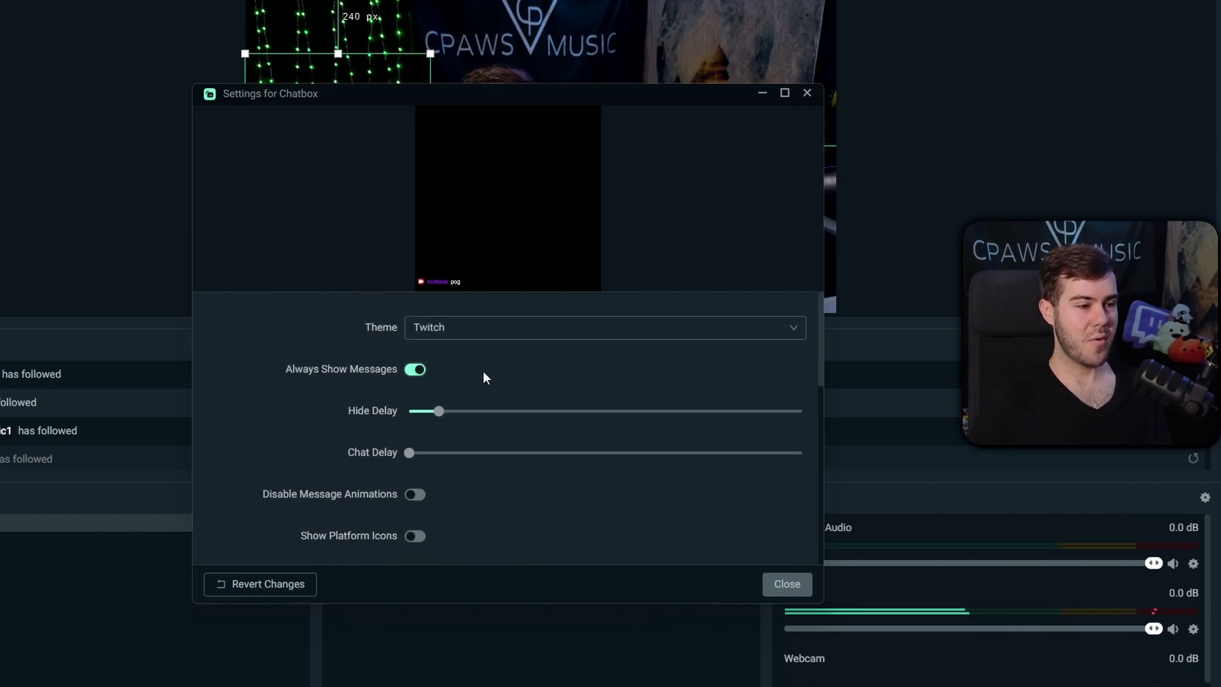
Step: Enable BetterTTV, FrankerFaceZ and 7TV emotes, then close the Chatbox settings
{"action": "scroll", "coordinate": [509, 375], "scroll_direction": "down", "scroll_amount": 1}
{"action": "scroll", "coordinate": [531, 375], "scroll_direction": "down", "scroll_amount": 1}
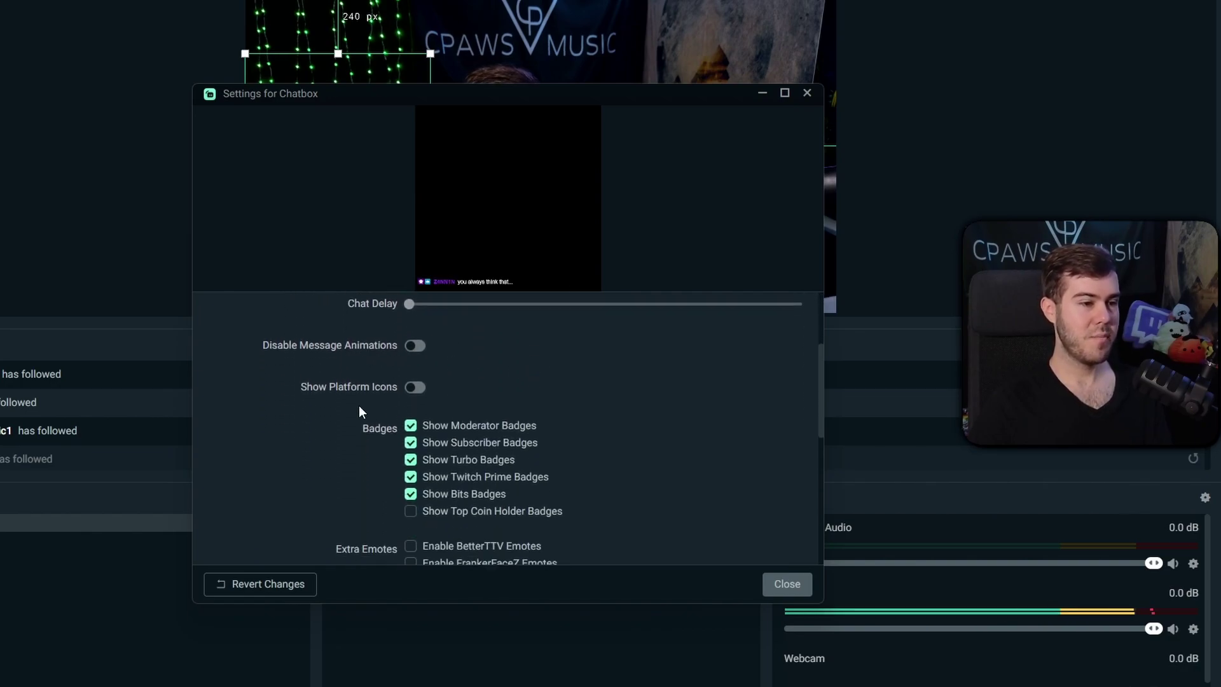
{"action": "scroll", "coordinate": [525, 382], "scroll_direction": "down", "scroll_amount": 1}
{"action": "scroll", "coordinate": [499, 384], "scroll_direction": "down", "scroll_amount": 1}
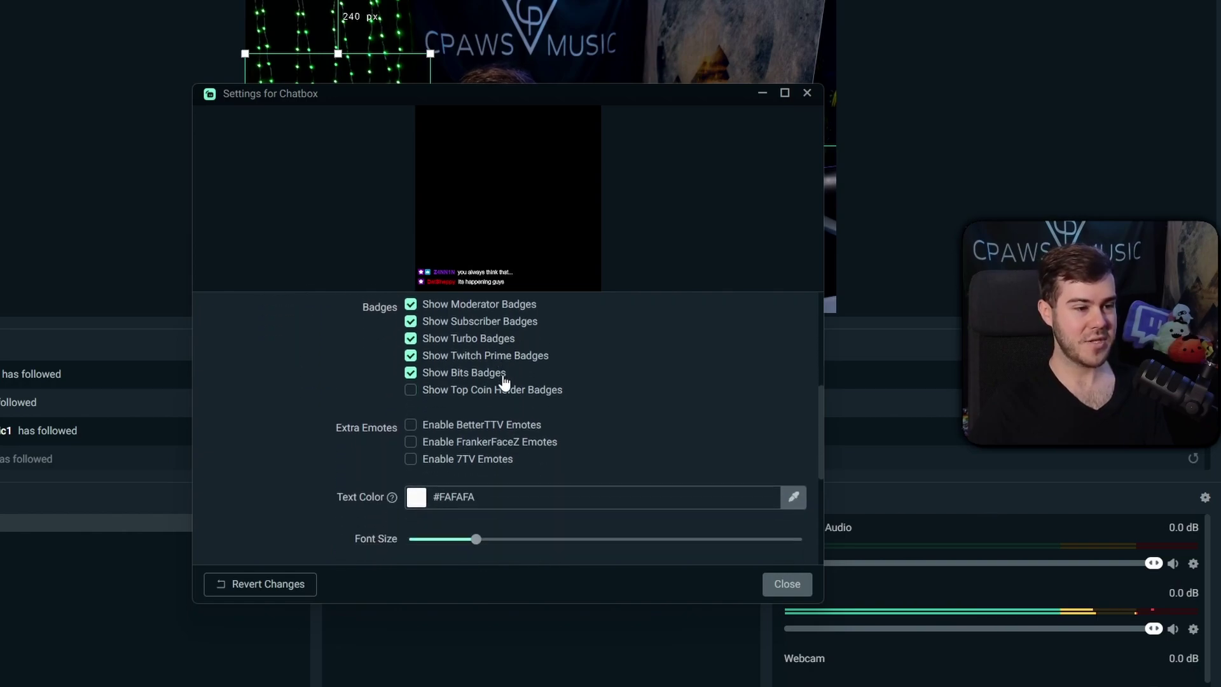
{"action": "left_click", "coordinate": [410, 397]}
{"action": "left_click", "coordinate": [411, 415]}
{"action": "left_click", "coordinate": [411, 431]}
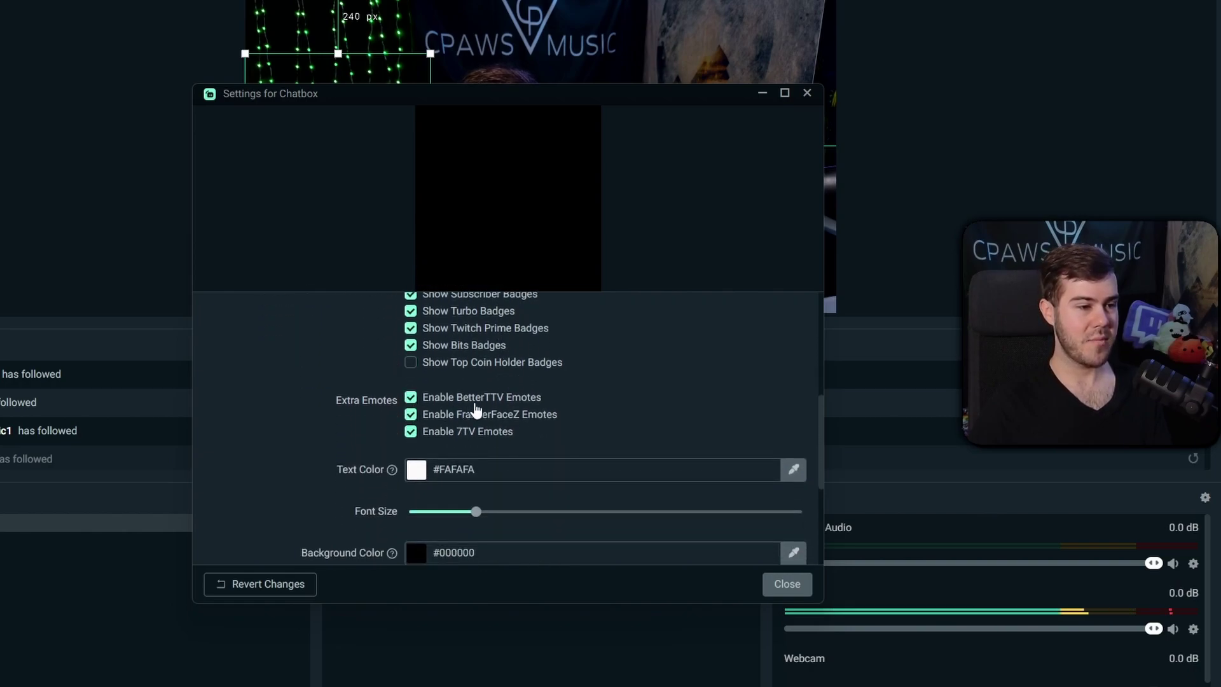
{"action": "scroll", "coordinate": [305, 430], "scroll_direction": "down", "scroll_amount": 3}
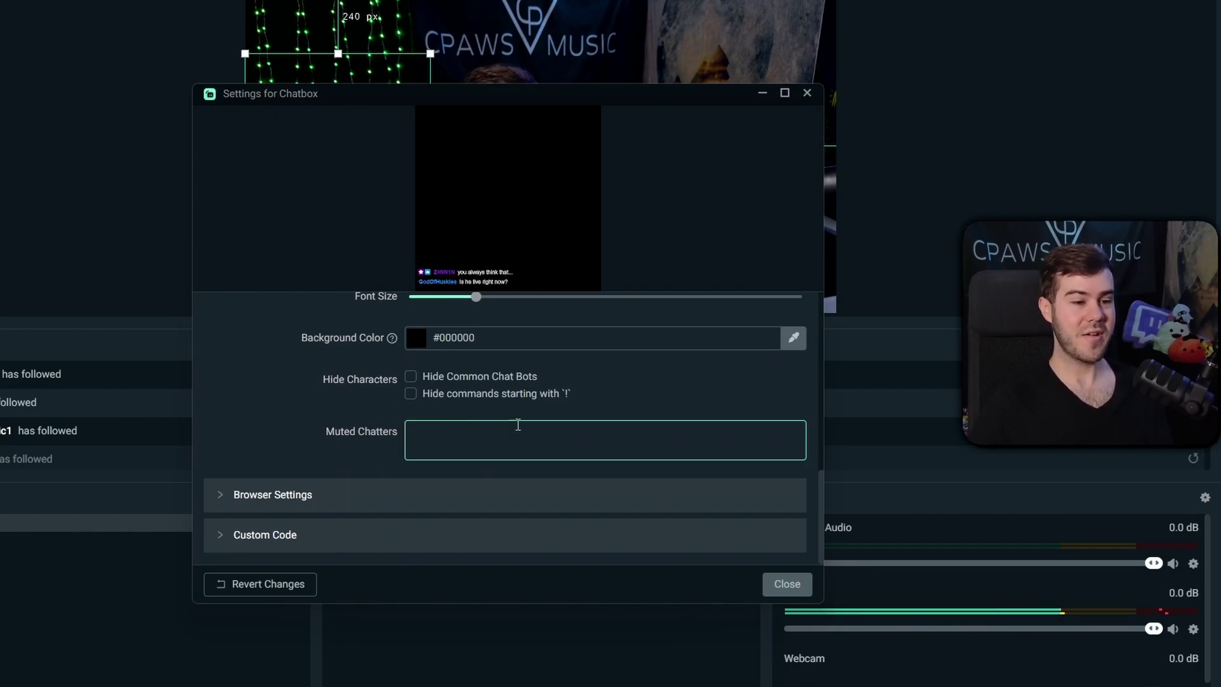
{"action": "left_click", "coordinate": [786, 583]}
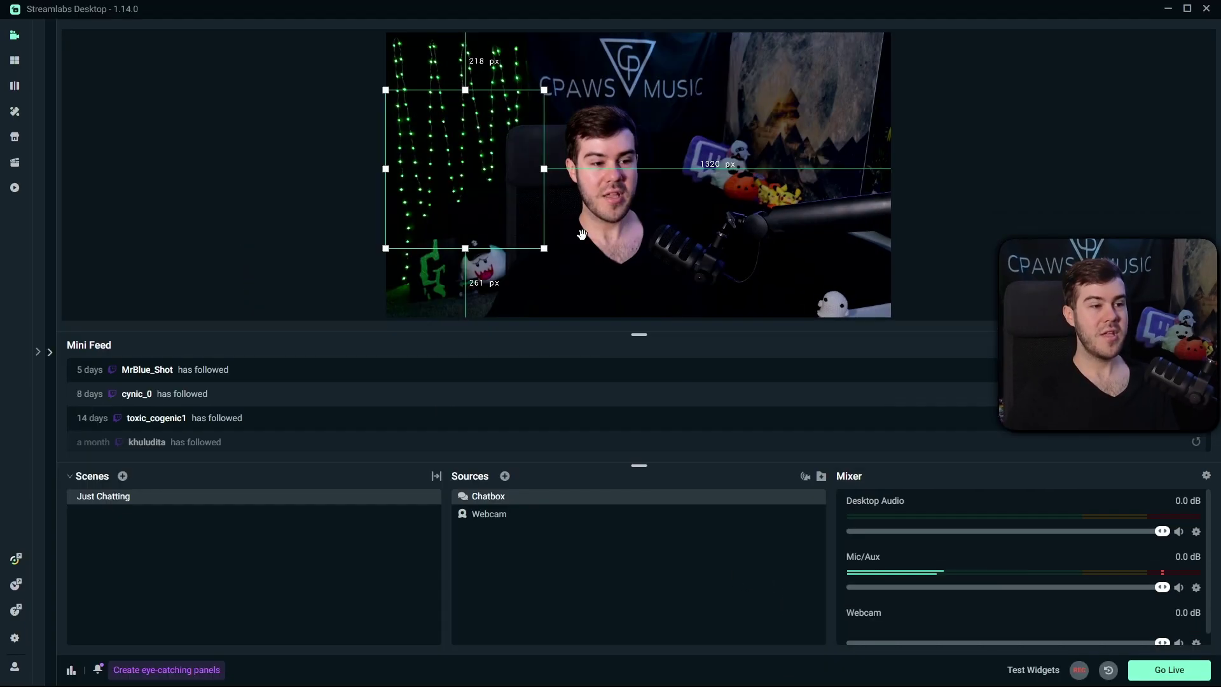
Step: Move the chatbox up-left and open the stream chat panel, dismissing the emotes tip
{"action": "left_click_drag", "start_coordinate": [558, 197], "coordinate": [482, 190]}
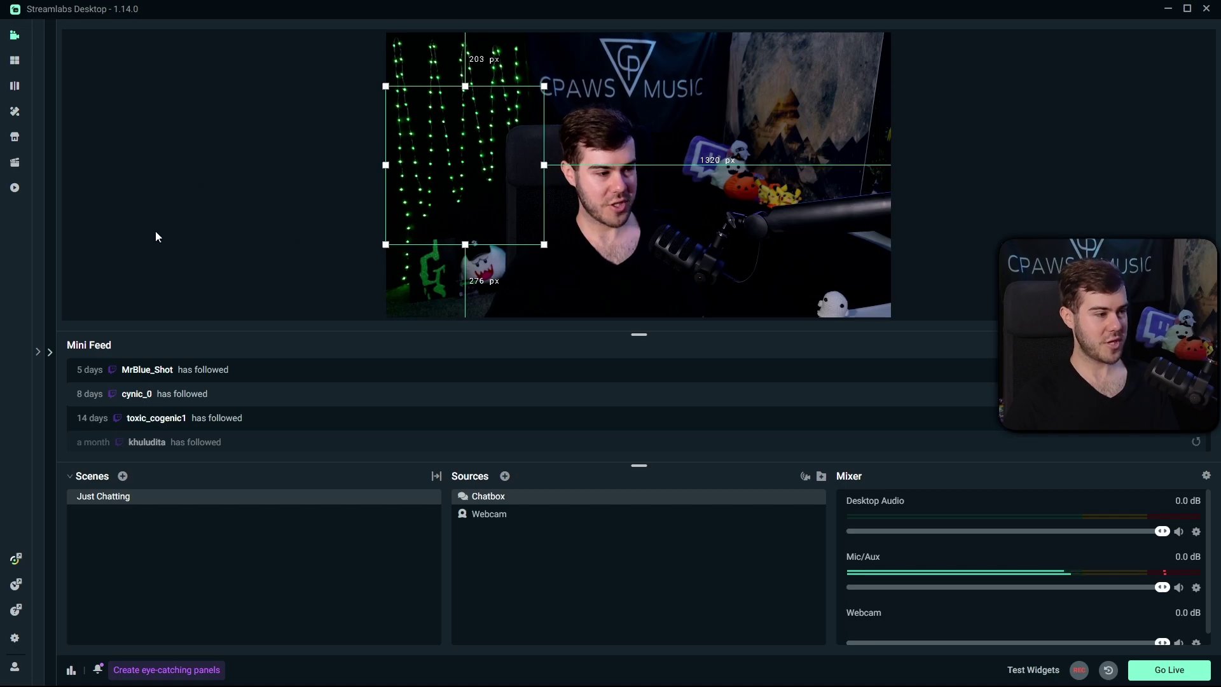
{"action": "left_click", "coordinate": [50, 354]}
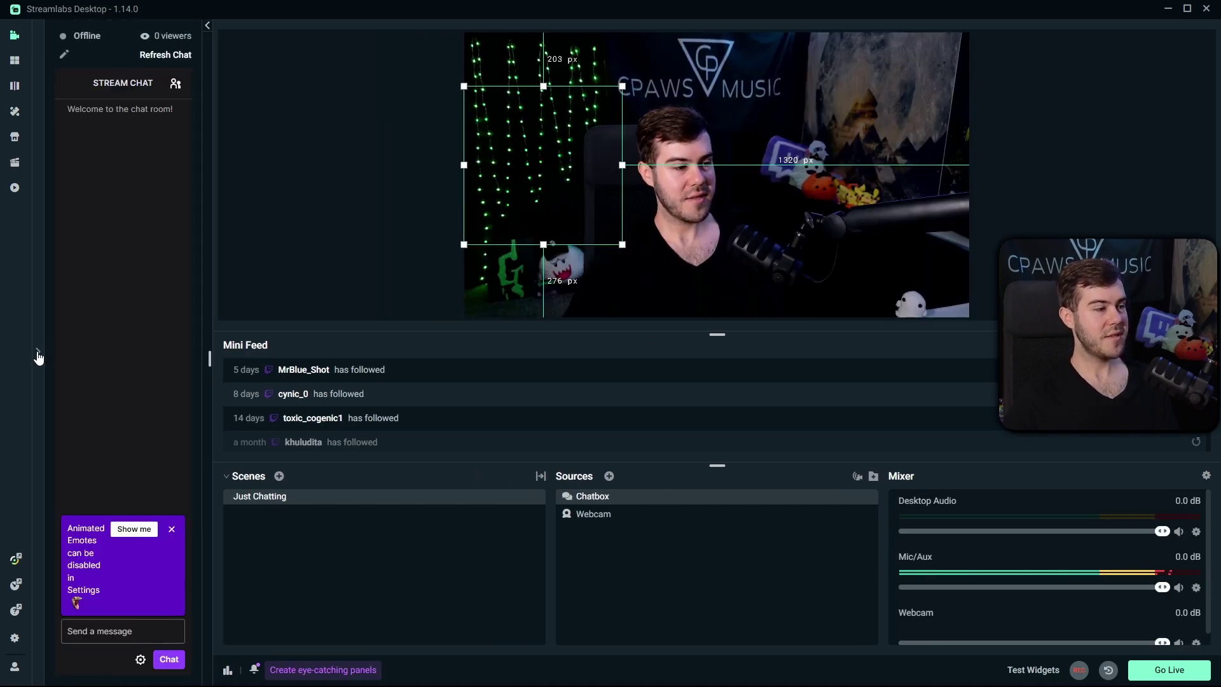
{"action": "left_click", "coordinate": [37, 351]}
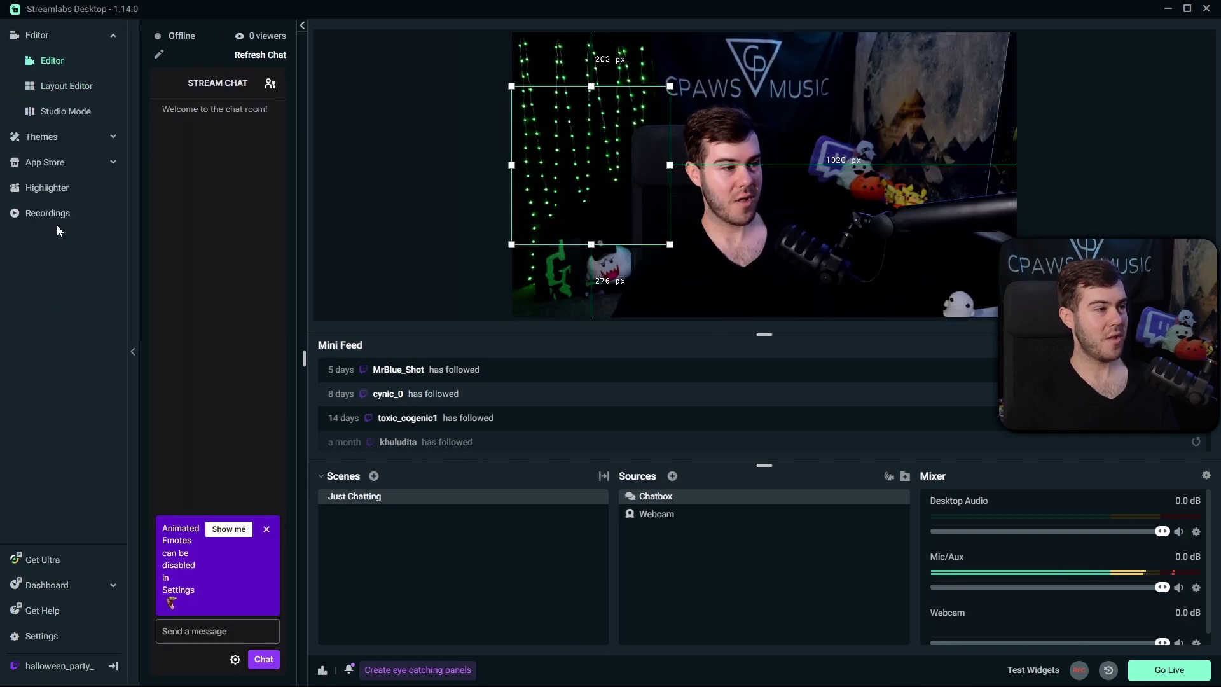
{"action": "left_click", "coordinate": [132, 353]}
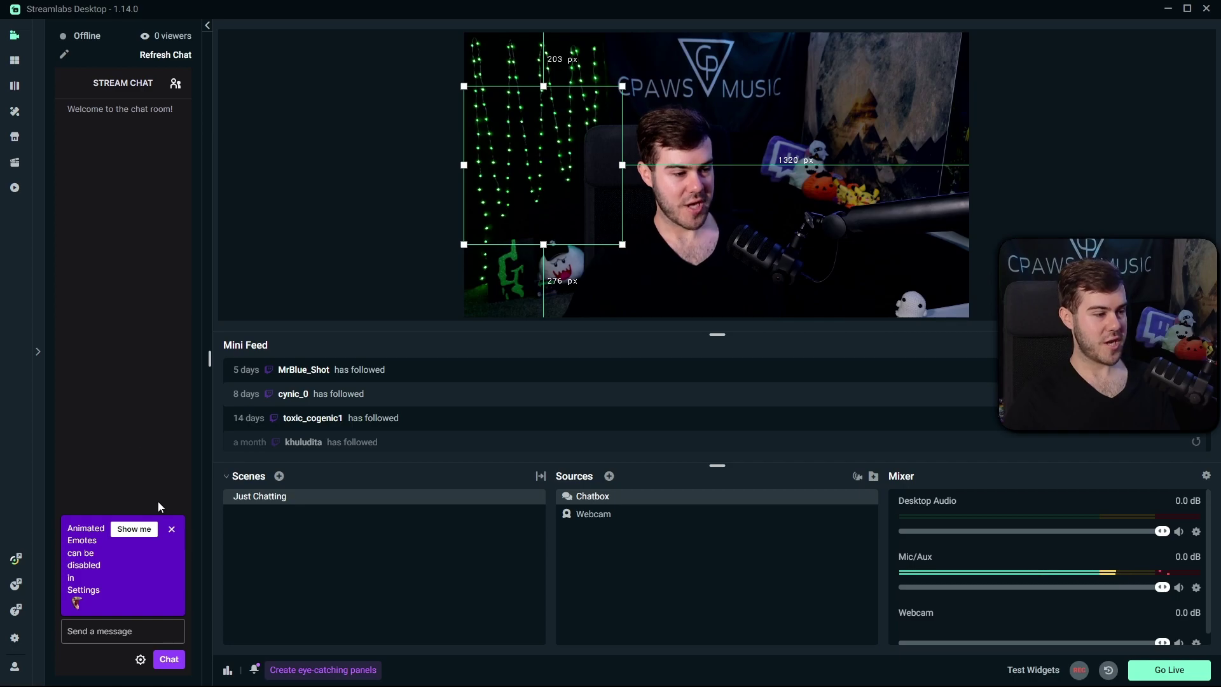
{"action": "left_click", "coordinate": [171, 530]}
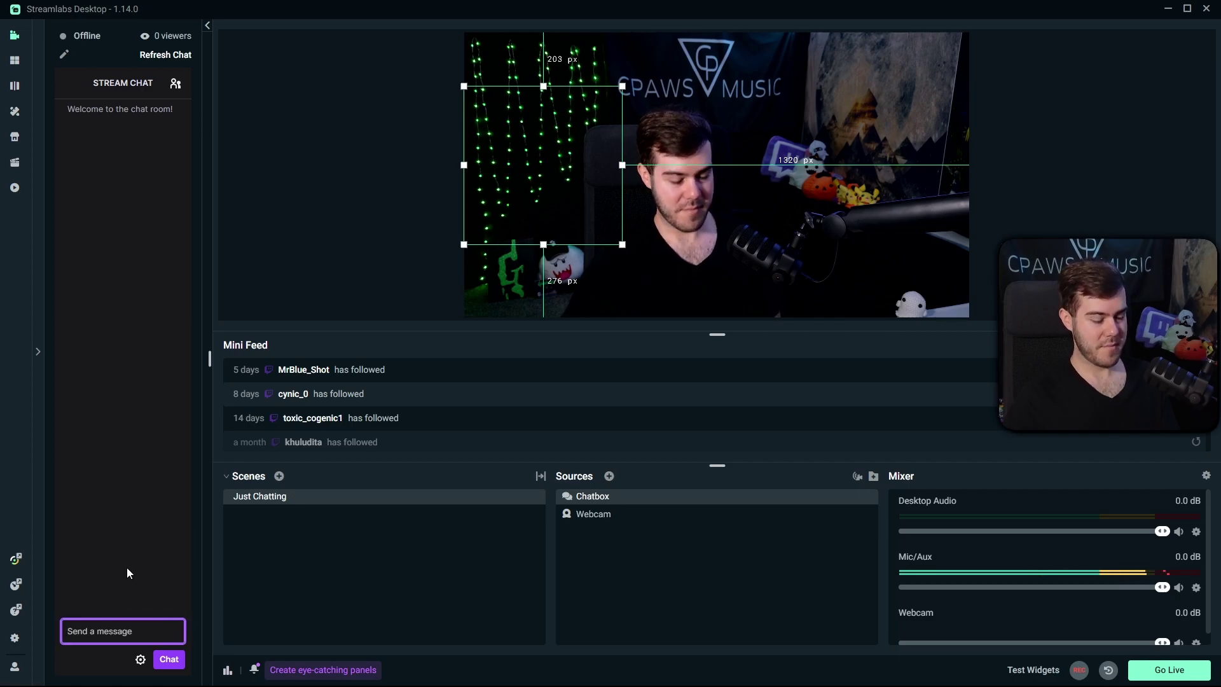
Step: Send test messages such as 'Testing' in the stream chat
{"action": "type", "text": "Testing"}
{"action": "key", "text": "Return"}
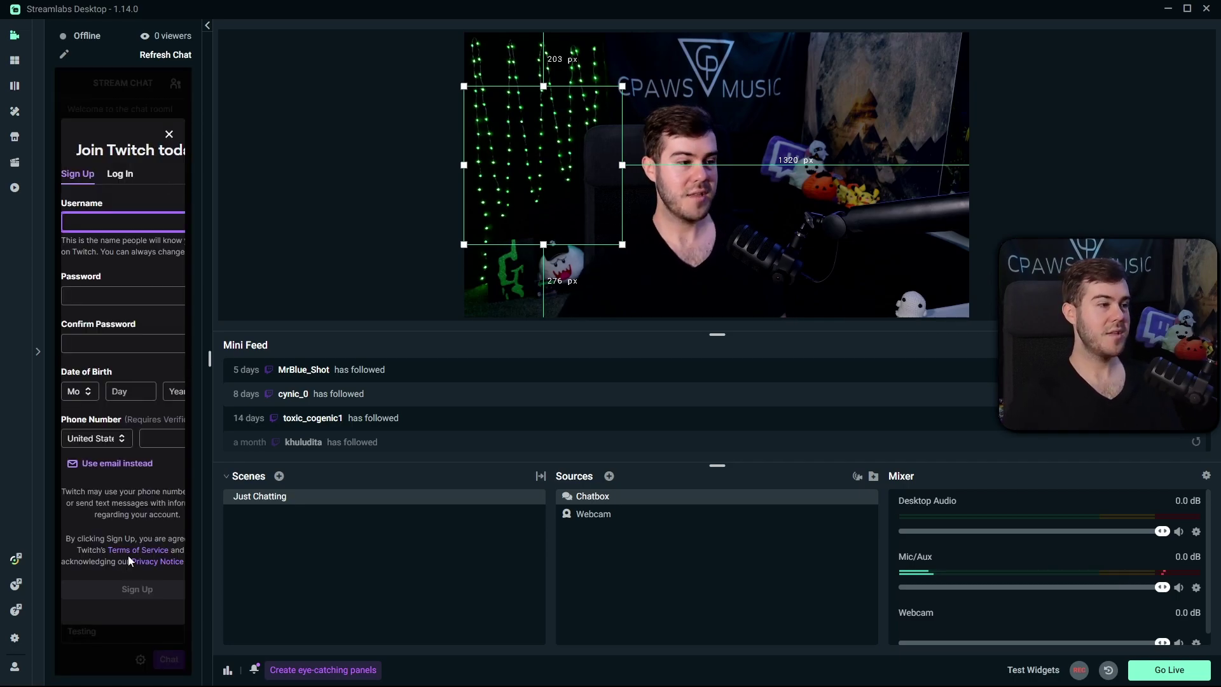
{"action": "left_click", "coordinate": [121, 174]}
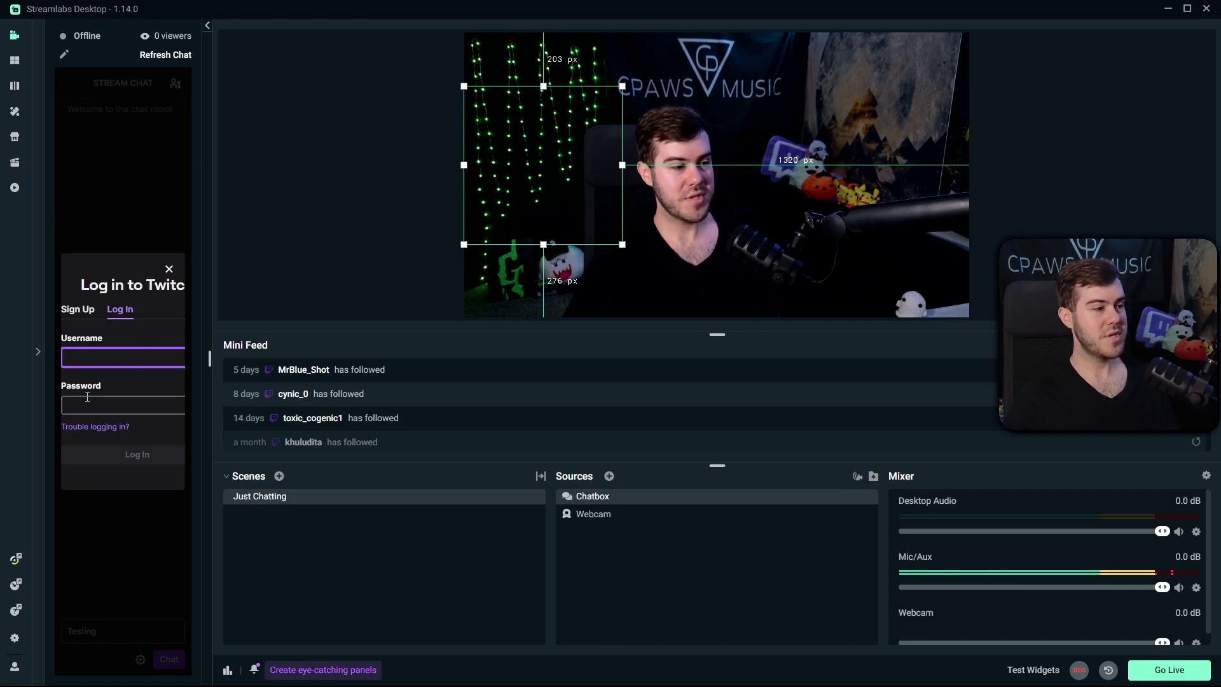
{"action": "key", "text": "Escape"}
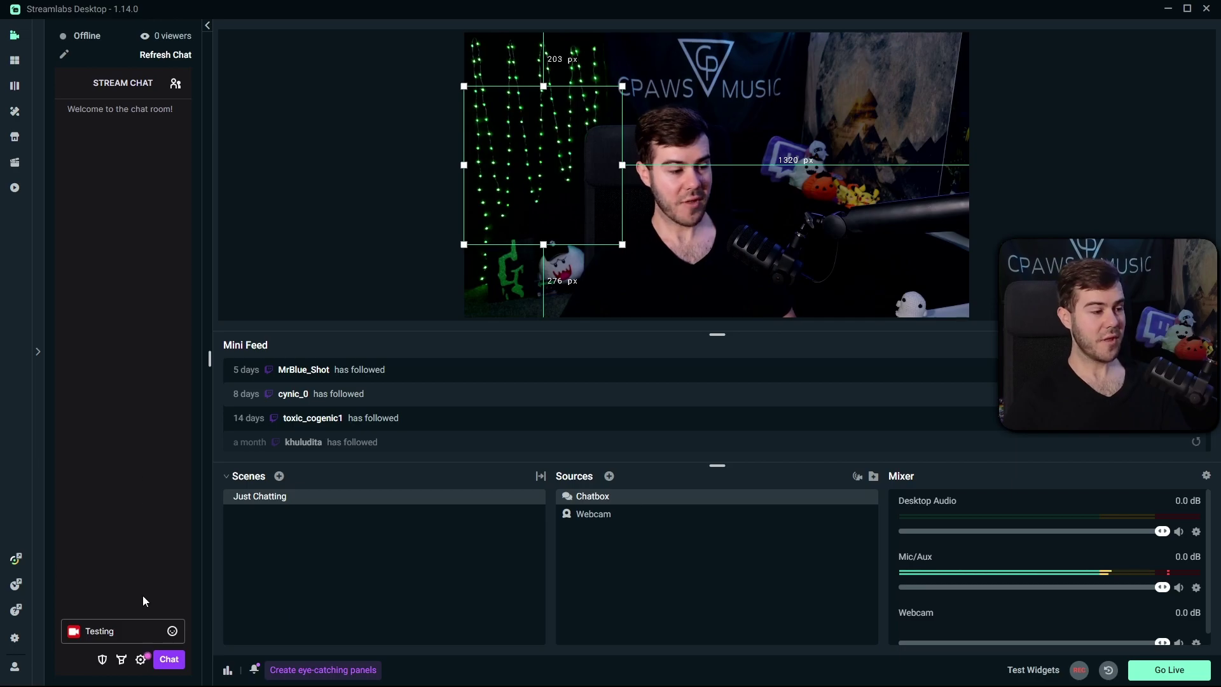
{"action": "key", "text": "Return"}
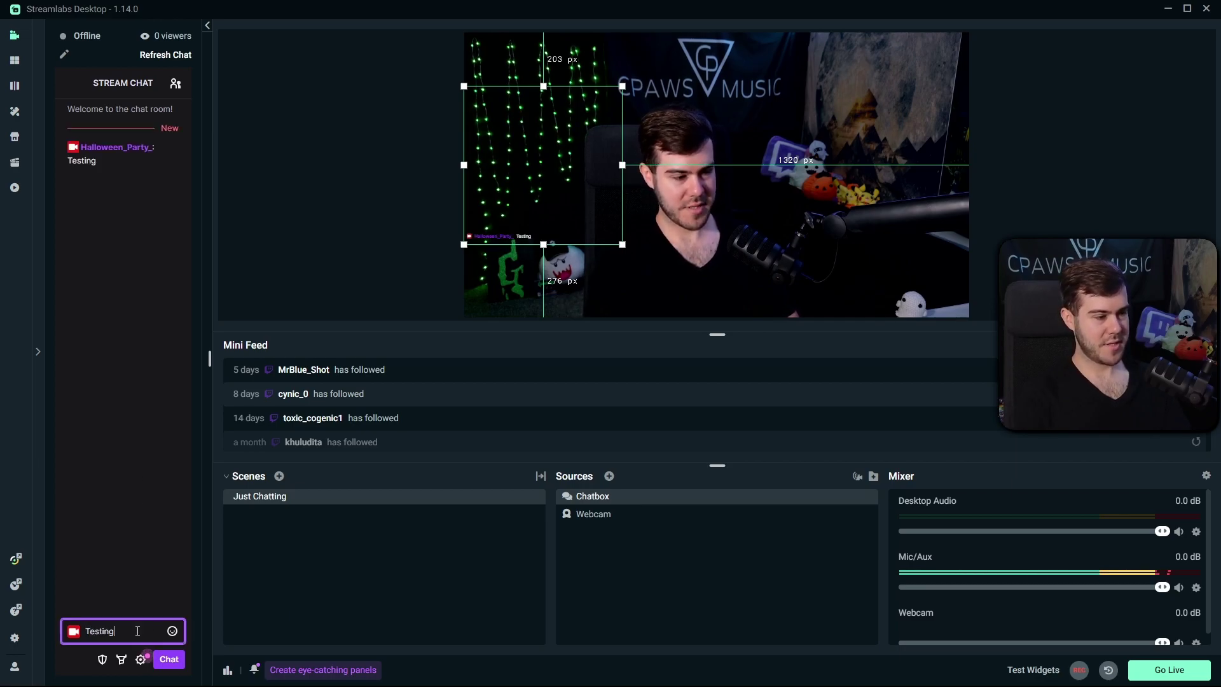
{"action": "key", "text": "Return"}
{"action": "type", "text": "sdfsdfasdfasdf asdf asd fasdfa sdf asd f"}
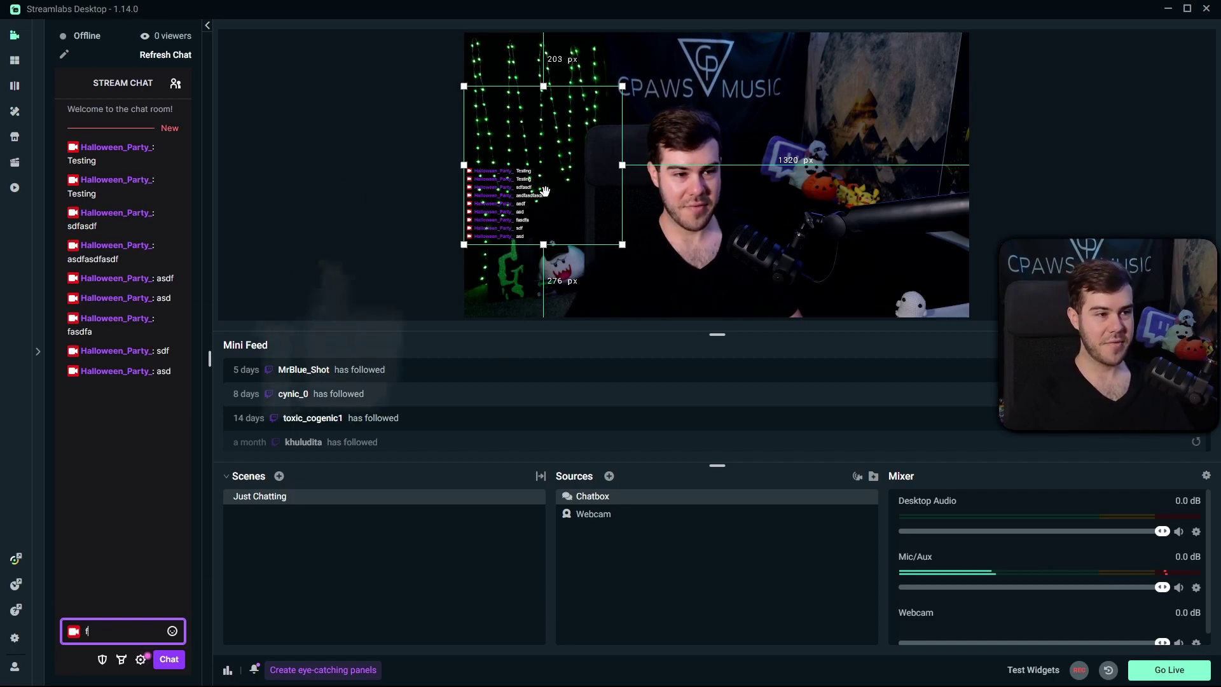
Step: Move the Chatbox back to the scene's left edge, keeping it layered above the Webcam
{"action": "left_click_drag", "start_coordinate": [547, 228], "coordinate": [589, 192]}
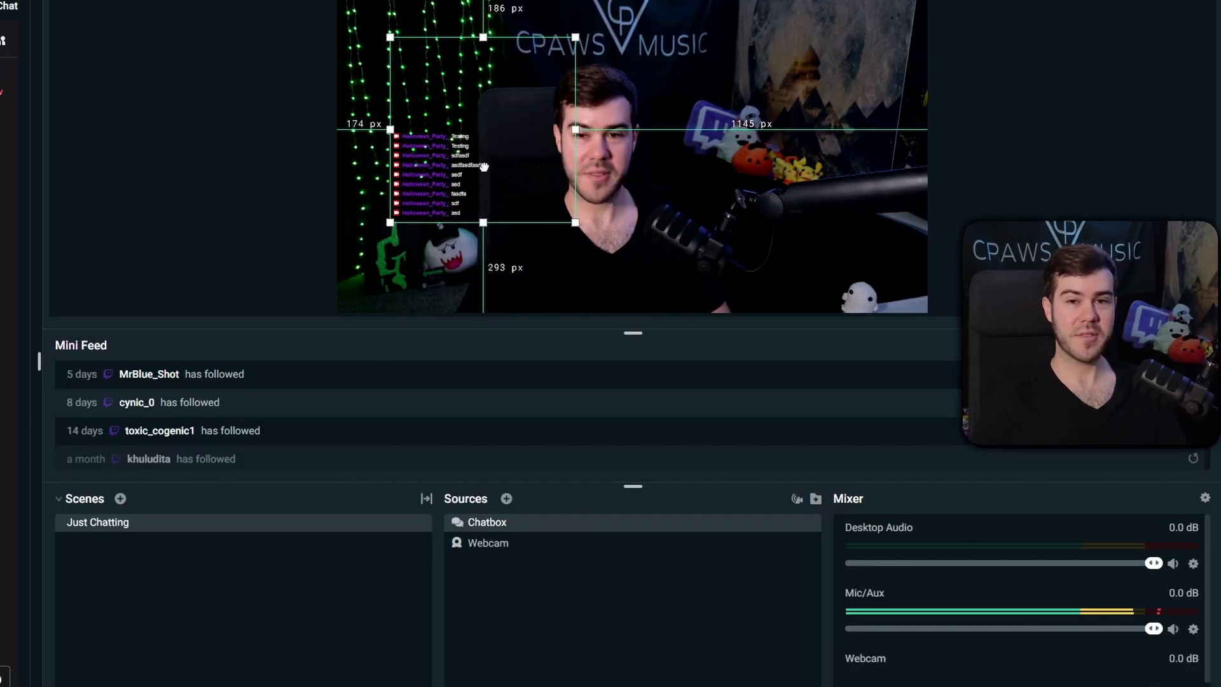
{"action": "left_click_drag", "start_coordinate": [484, 166], "coordinate": [431, 168]}
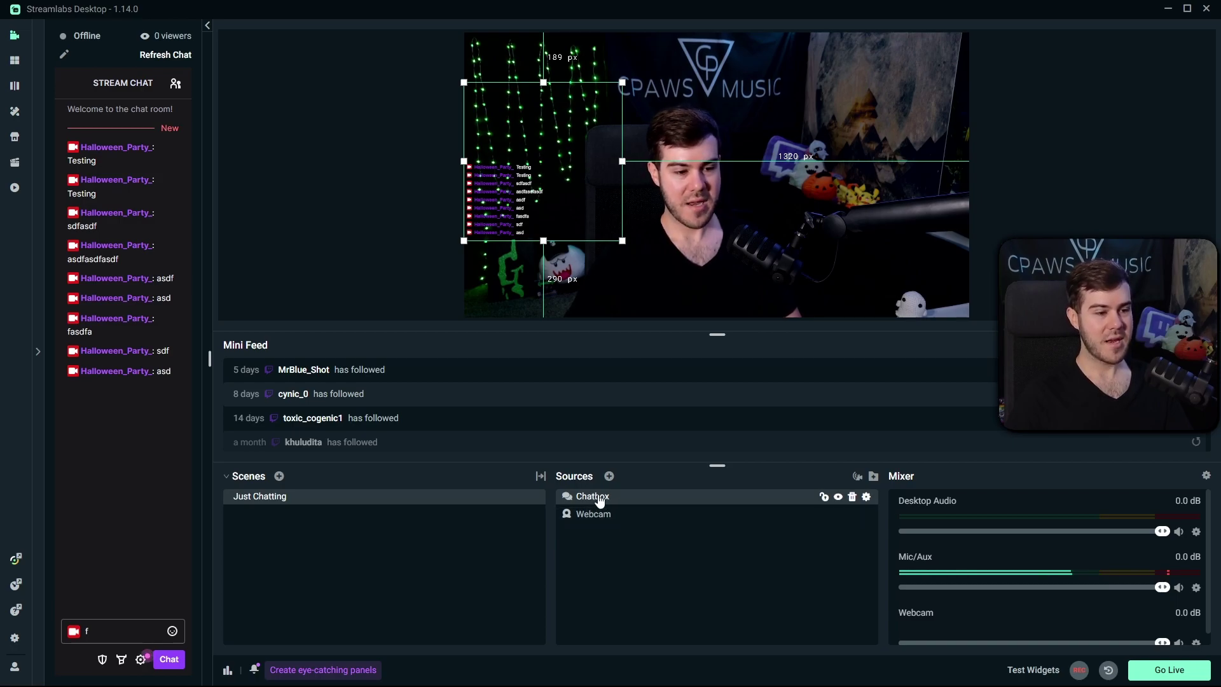
{"action": "left_click_drag", "start_coordinate": [598, 501], "coordinate": [601, 514]}
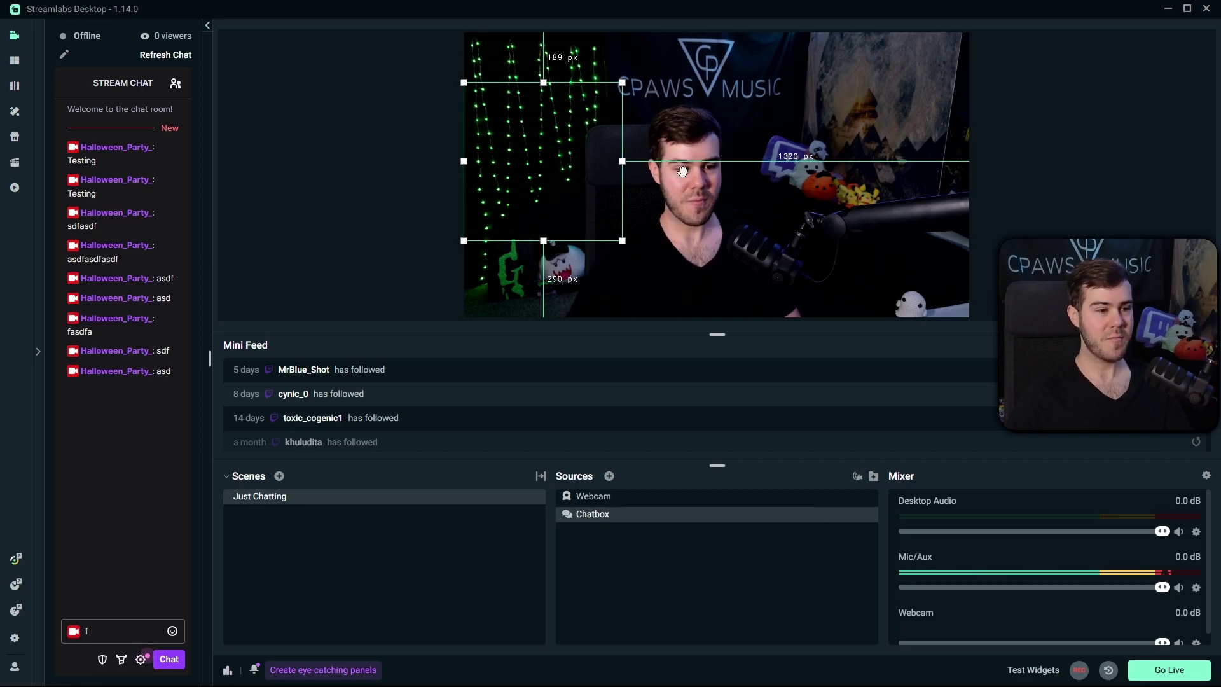
{"action": "left_click_drag", "start_coordinate": [598, 513], "coordinate": [600, 500]}
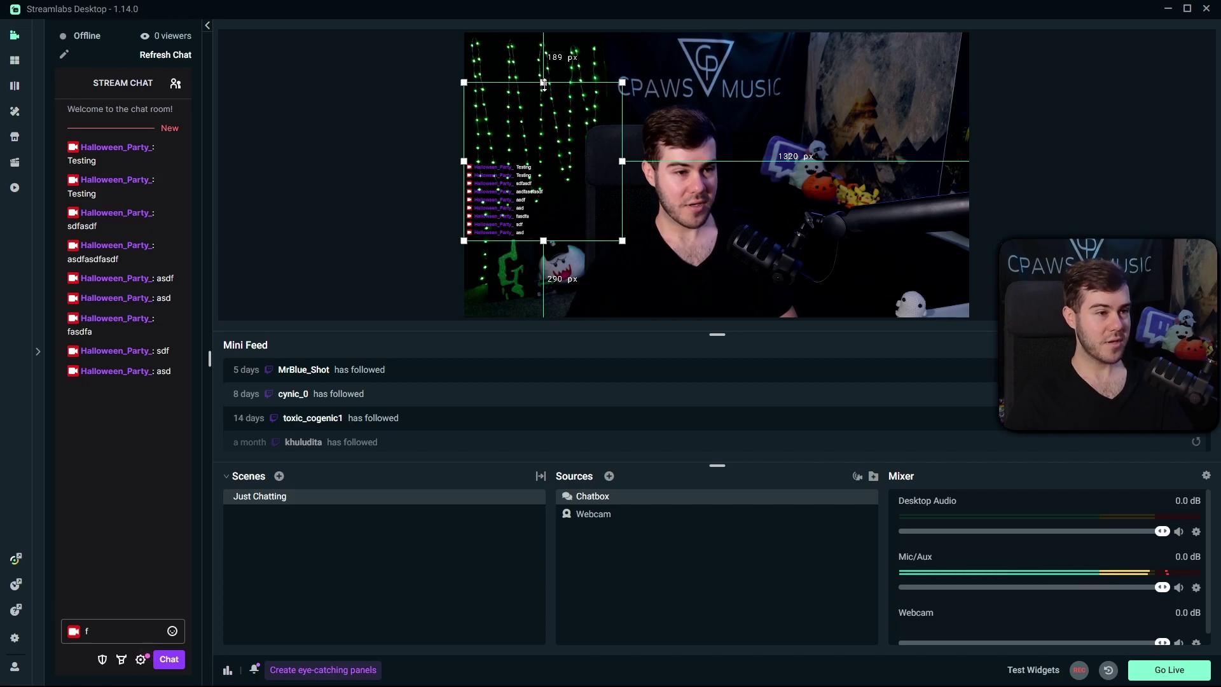
Step: Shorten the Chatbox from its top, send more test messages, then raise and narrow it
{"action": "left_click_drag", "start_coordinate": [545, 81], "coordinate": [537, 160]}
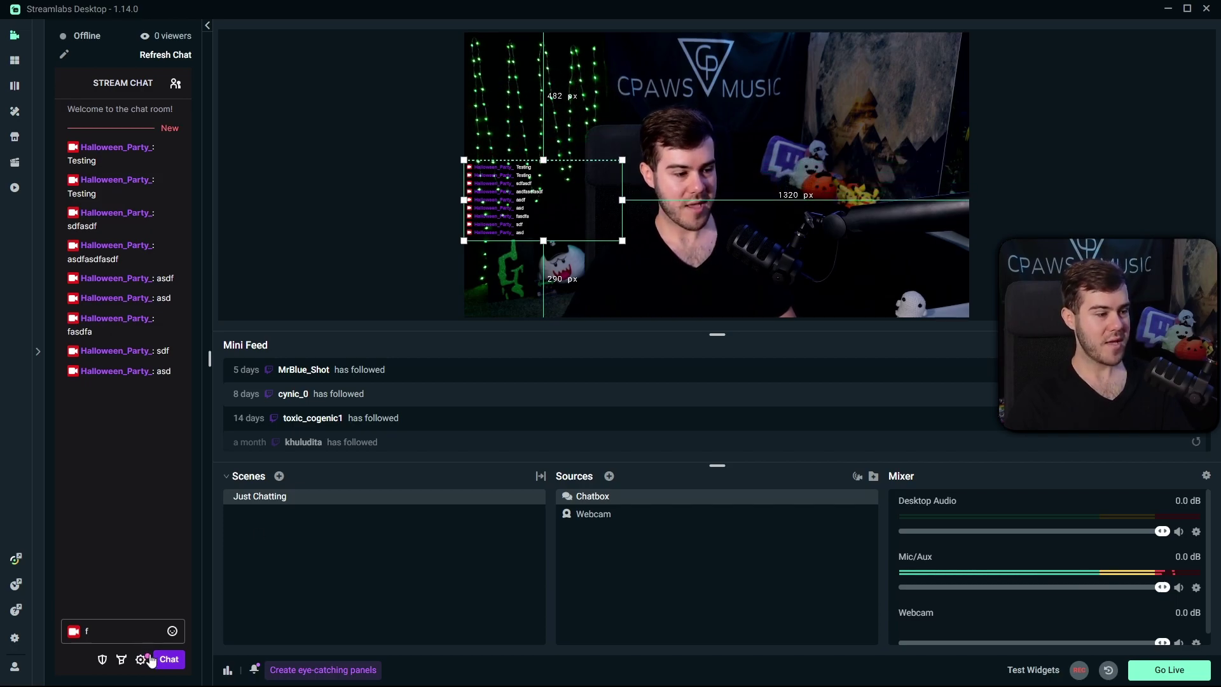
{"action": "left_click", "coordinate": [103, 628]}
{"action": "type", "text": "asdfasdf"}
{"action": "key", "text": "Return"}
{"action": "type", "text": "asdf as df asd fa sd fa sd fa sdf a"}
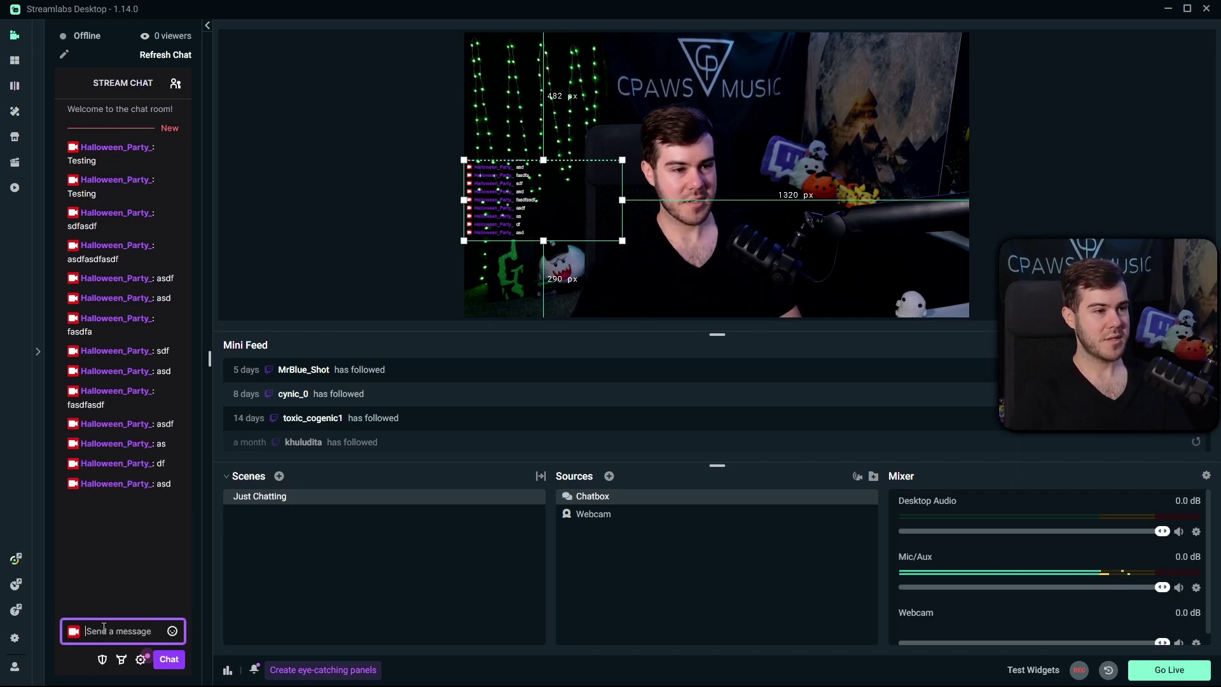
{"action": "left_click_drag", "start_coordinate": [594, 207], "coordinate": [594, 196]}
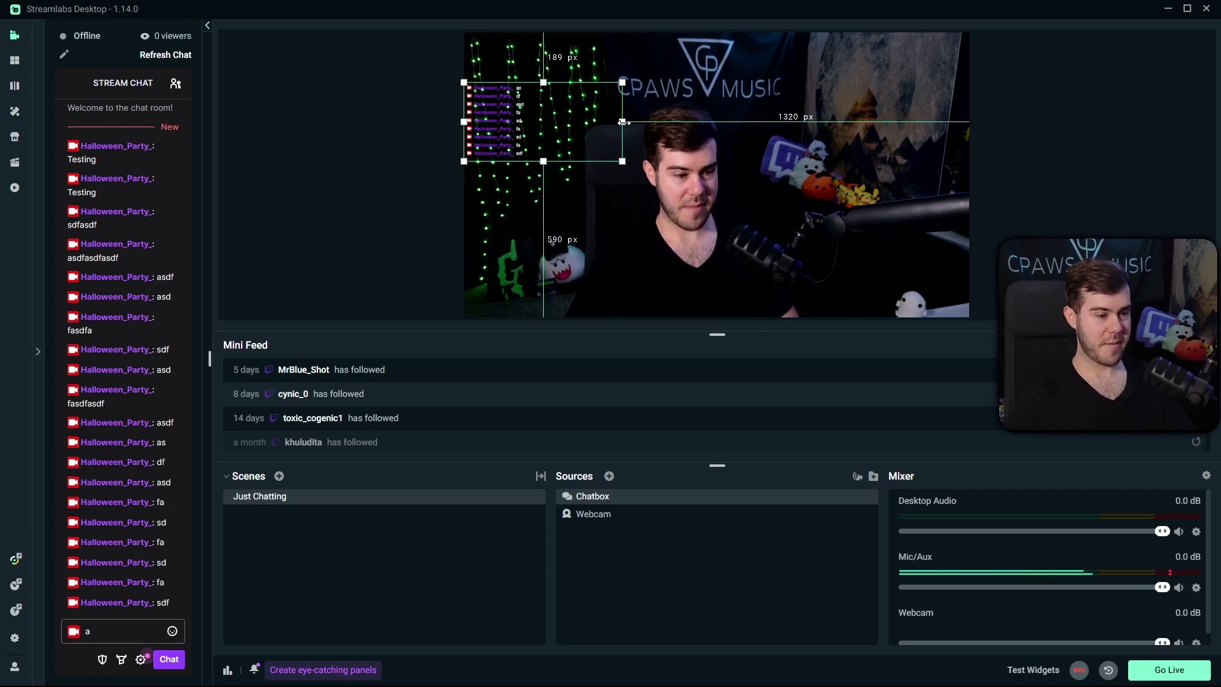
{"action": "left_click_drag", "start_coordinate": [624, 122], "coordinate": [677, 124]}
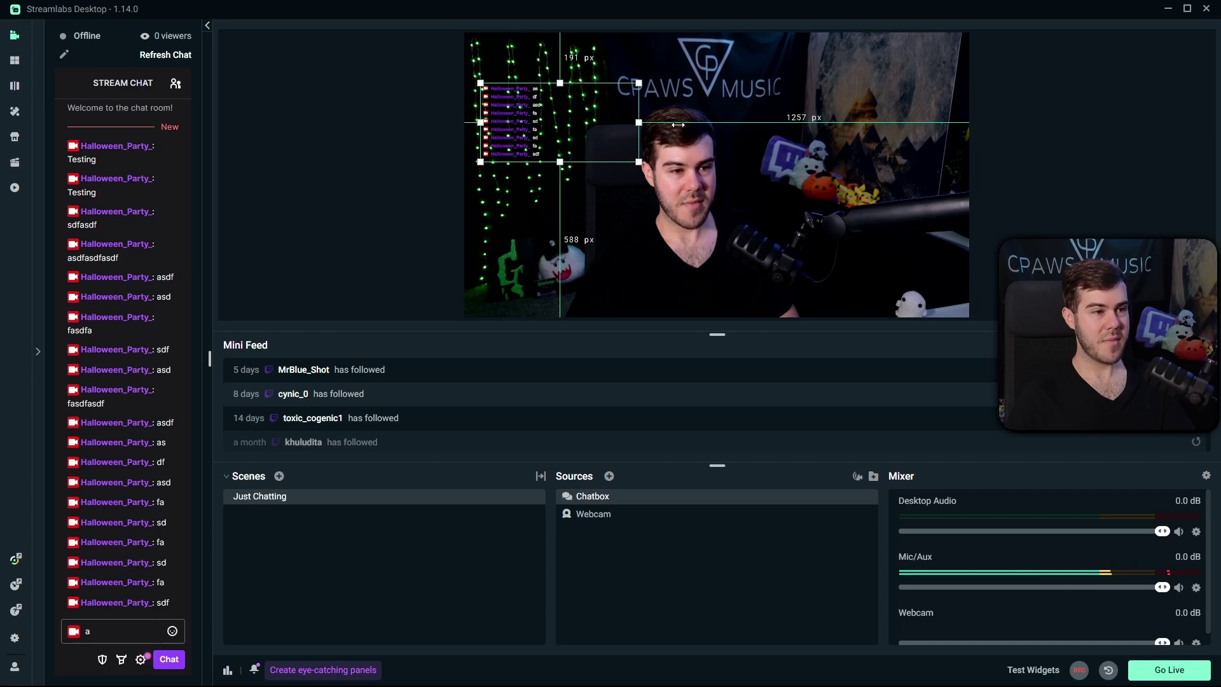
Step: Change the Chatbox browser width to 300 in its Browser Settings and close the window
{"action": "double_click", "coordinate": [605, 504]}
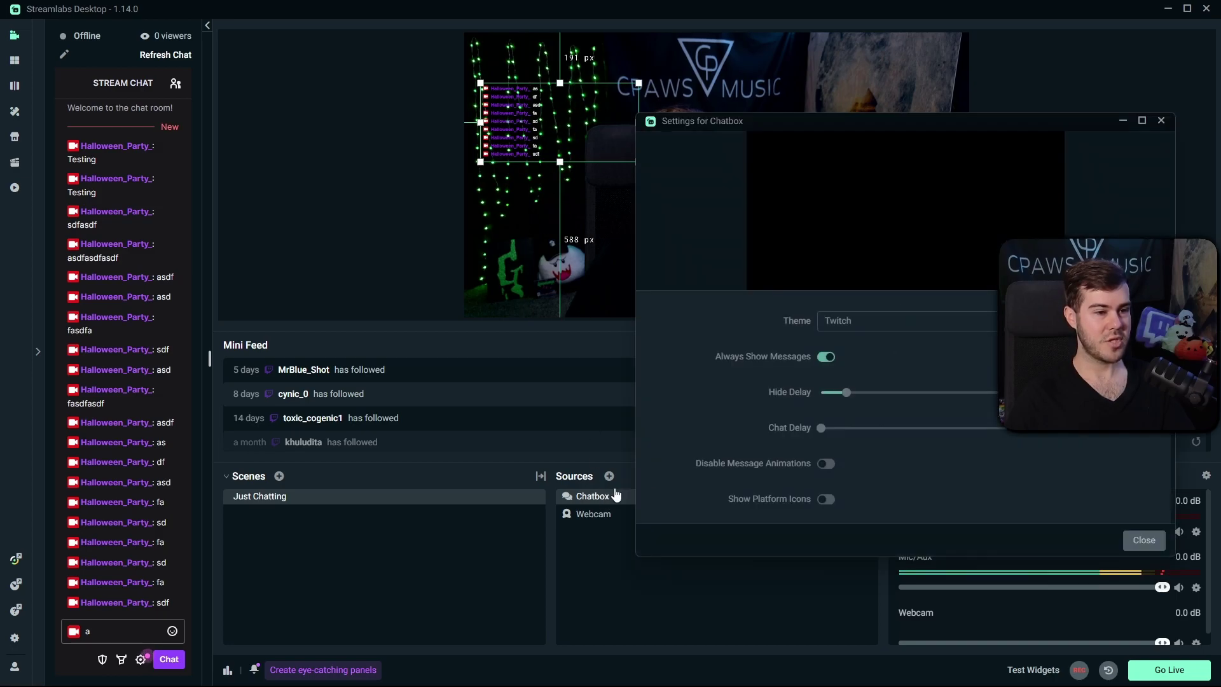
{"action": "scroll", "coordinate": [753, 375], "scroll_direction": "down", "scroll_amount": 3}
{"action": "left_click", "coordinate": [680, 471]}
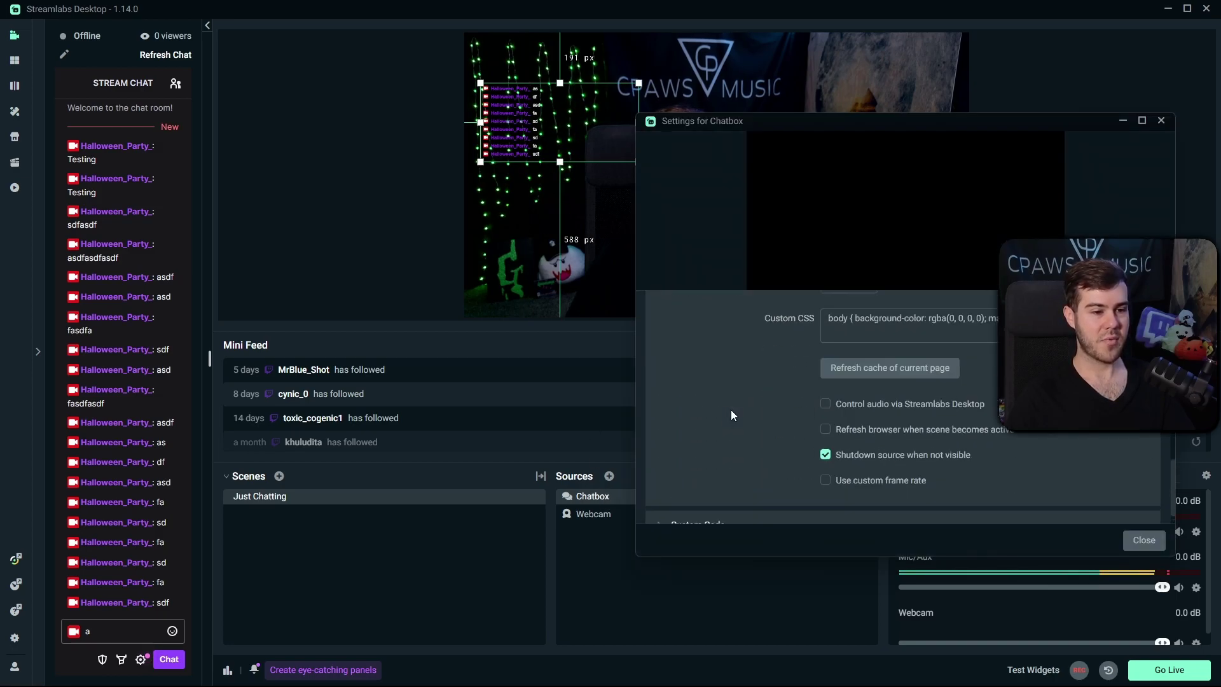
{"action": "scroll", "coordinate": [763, 401], "scroll_direction": "up", "scroll_amount": 2}
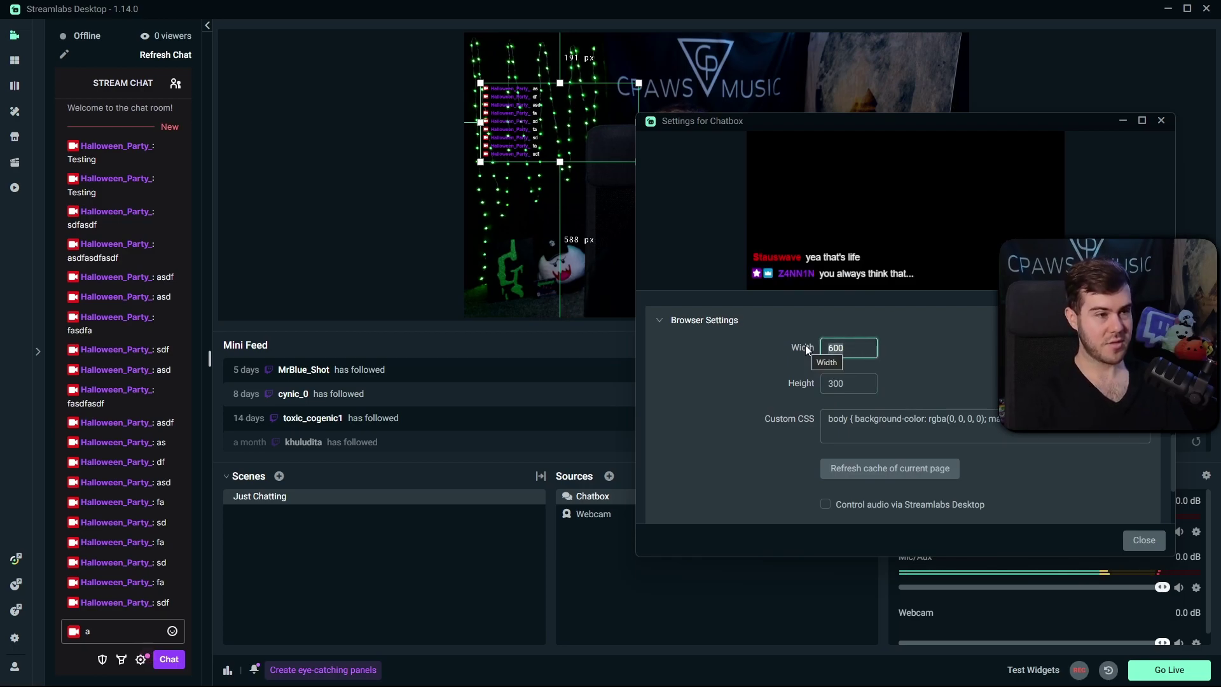
{"action": "type", "text": "30"}
{"action": "key", "text": "BackSpace"}
{"action": "key", "text": "BackSpace"}
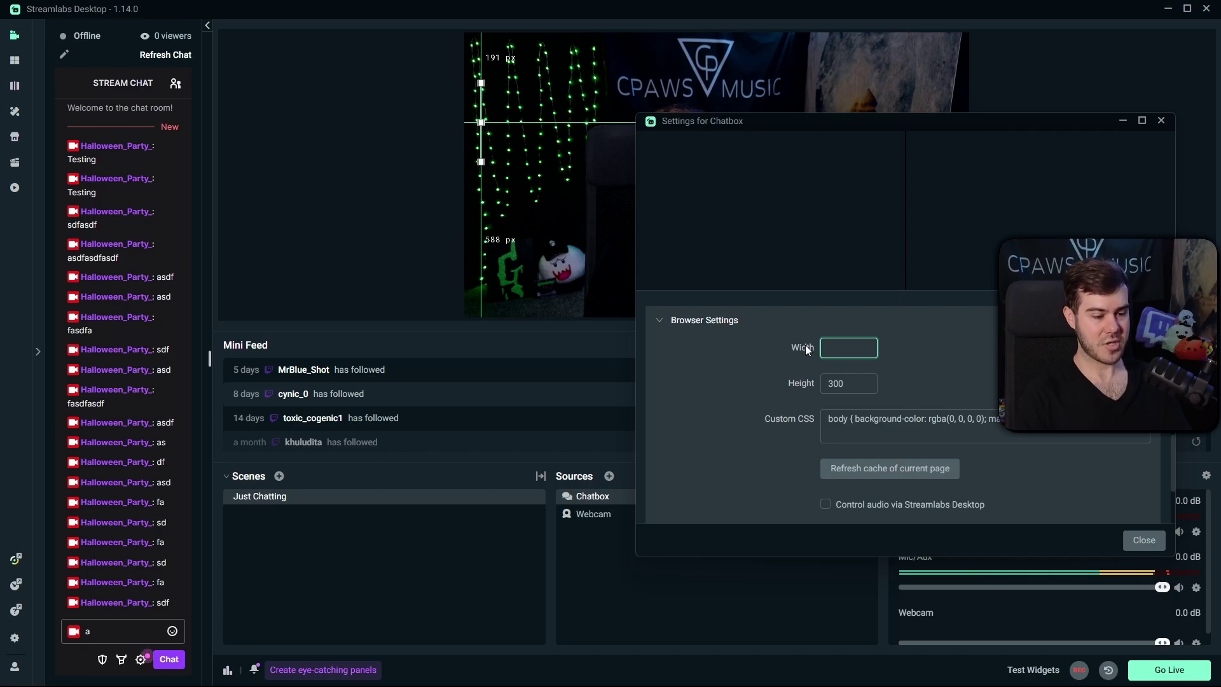
{"action": "type", "text": "100"}
{"action": "key", "text": "BackSpace"}
{"action": "key", "text": "BackSpace"}
{"action": "key", "text": "BackSpace"}
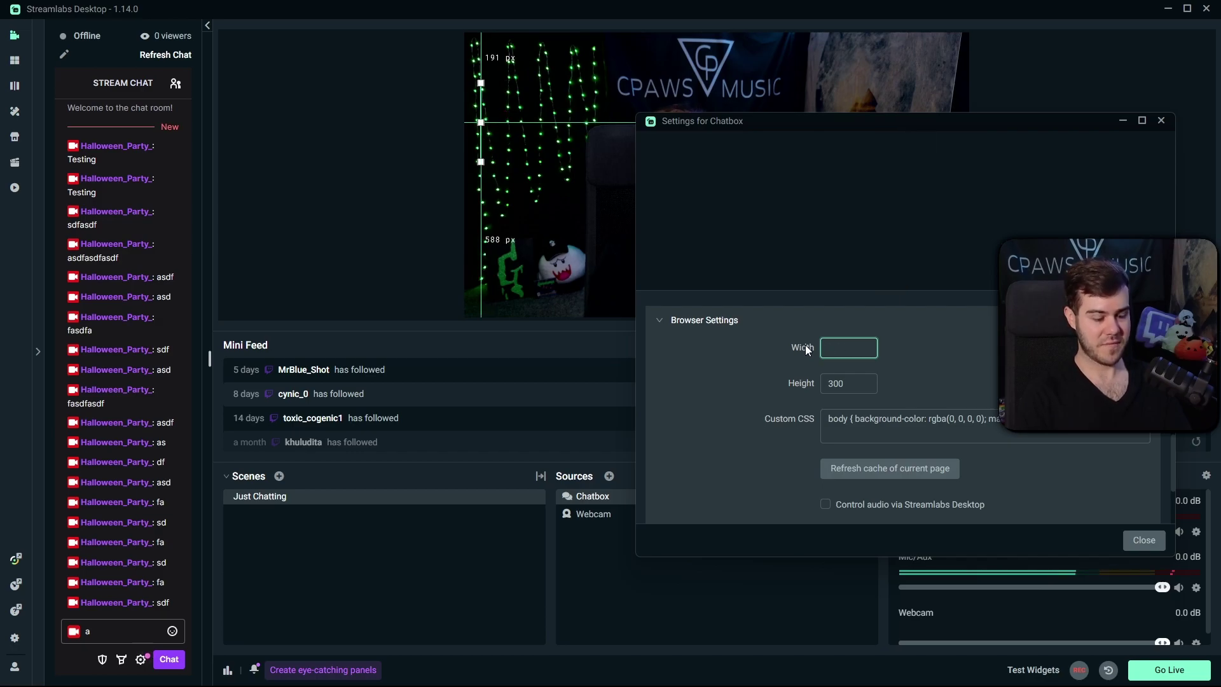
{"action": "type", "text": "300"}
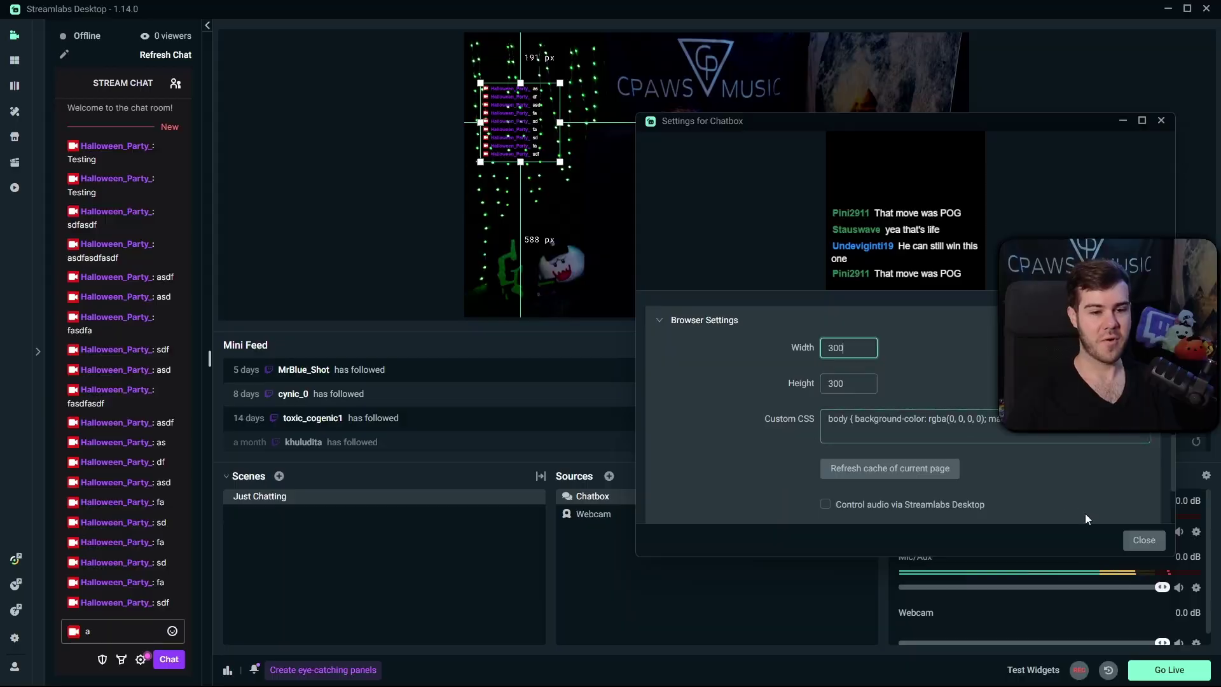
{"action": "left_click", "coordinate": [1144, 540]}
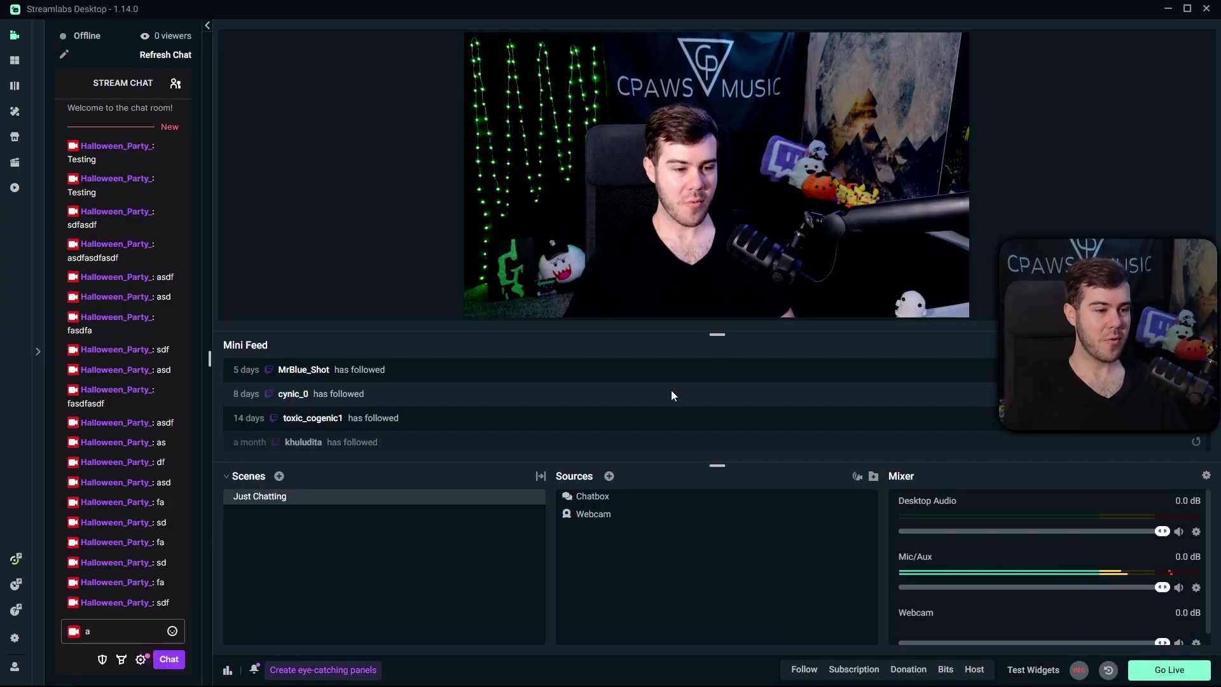
Step: Add an Alertbox source to the Just Chatting scene with its default name
{"action": "left_click", "coordinate": [609, 477]}
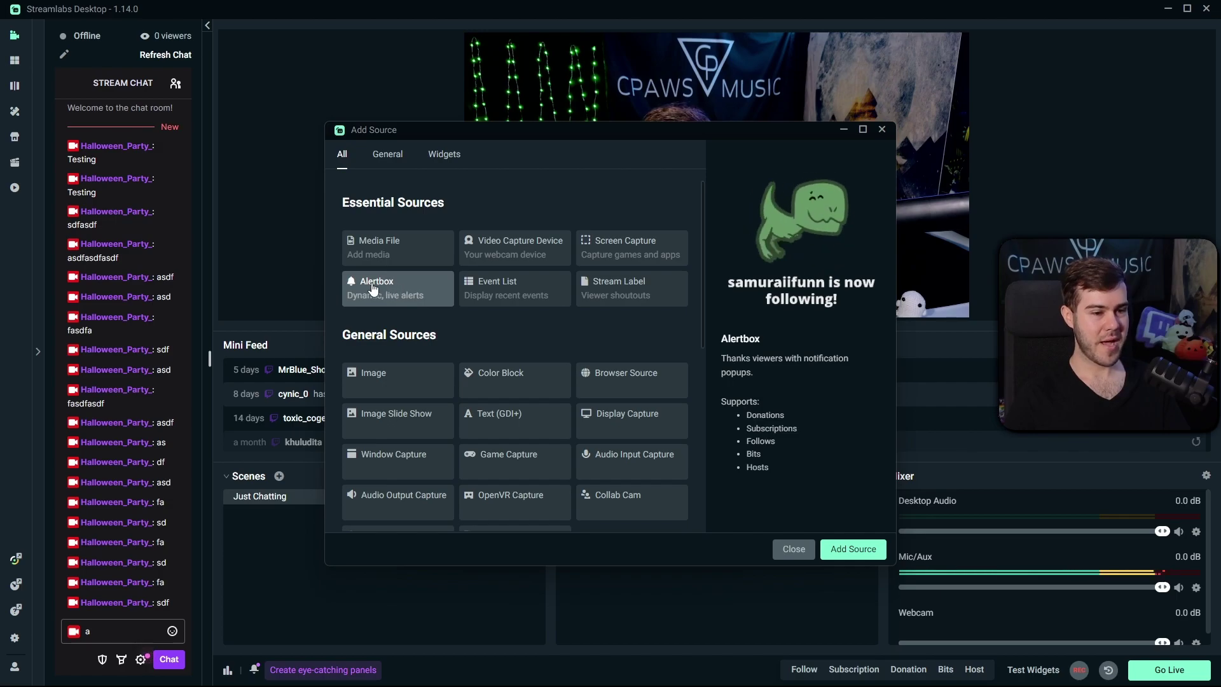
{"action": "left_click", "coordinate": [853, 549]}
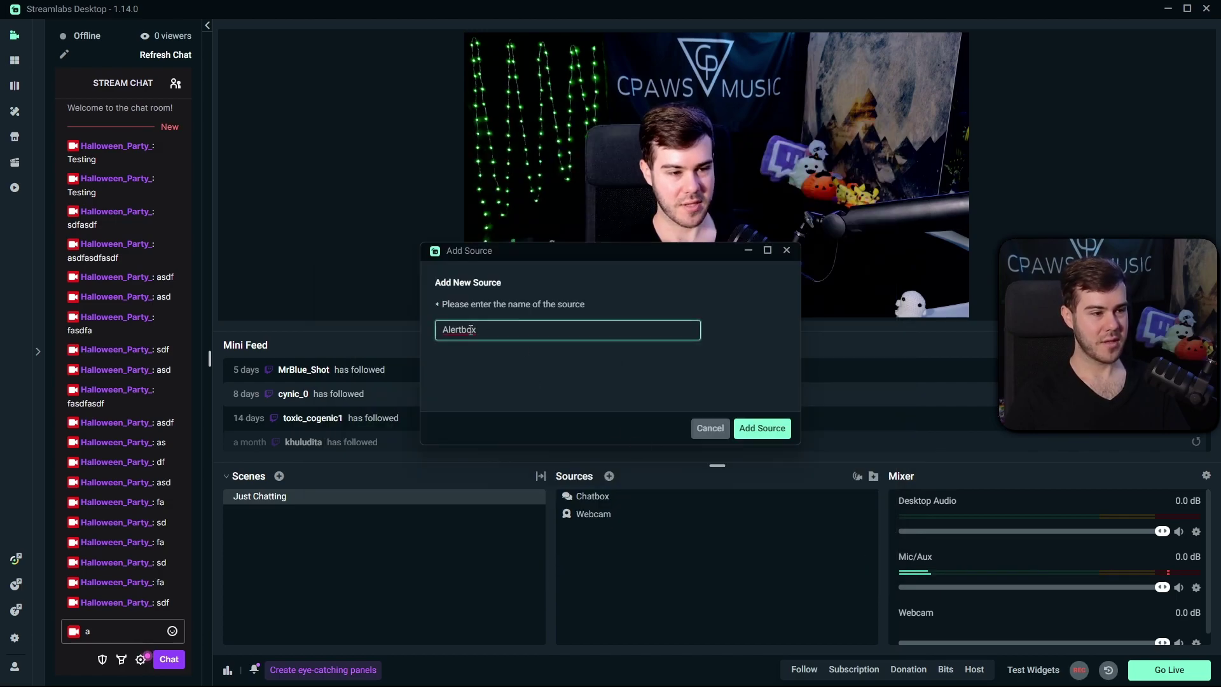
{"action": "left_click", "coordinate": [773, 429]}
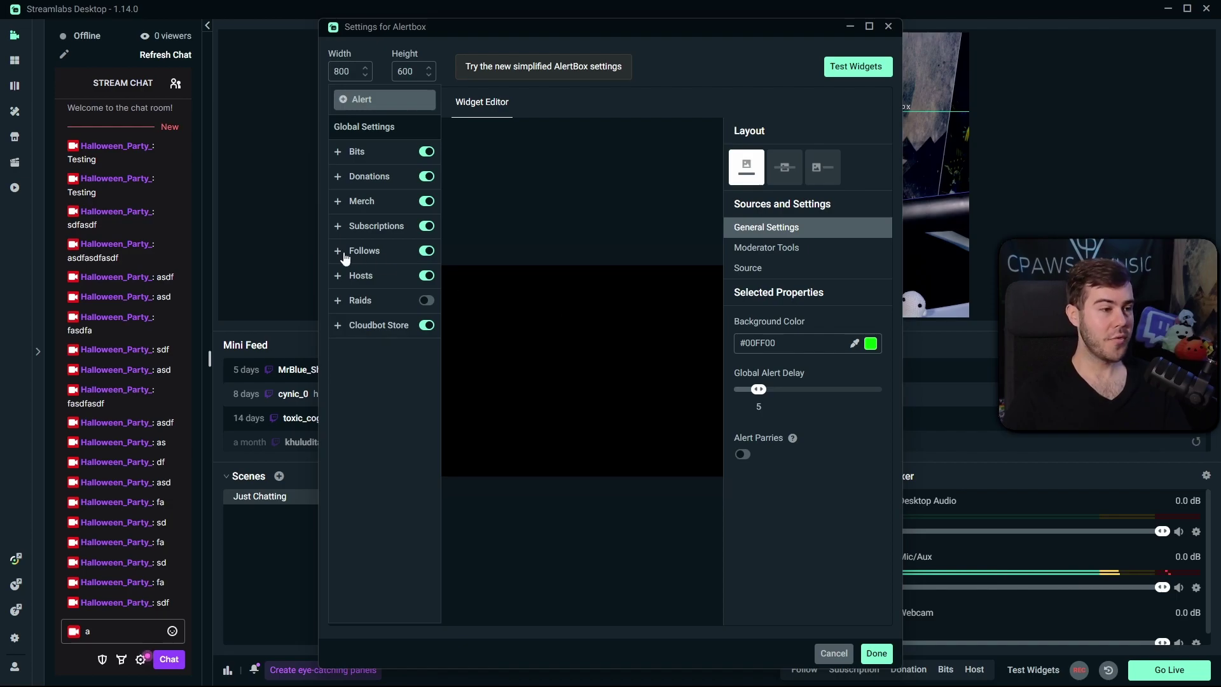
Step: Review the Follows alert's title, media and animation settings, then move the alertbox to the upper-right
{"action": "left_click", "coordinate": [379, 254]}
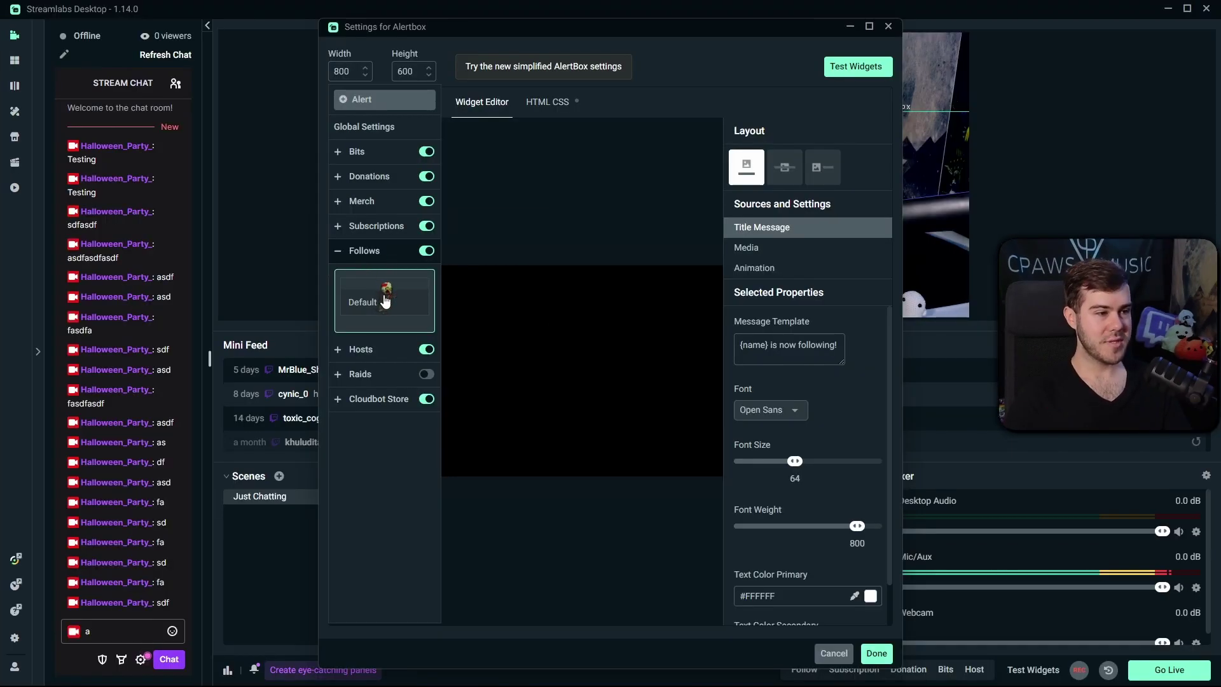
{"action": "scroll", "coordinate": [849, 438], "scroll_direction": "down", "scroll_amount": 1}
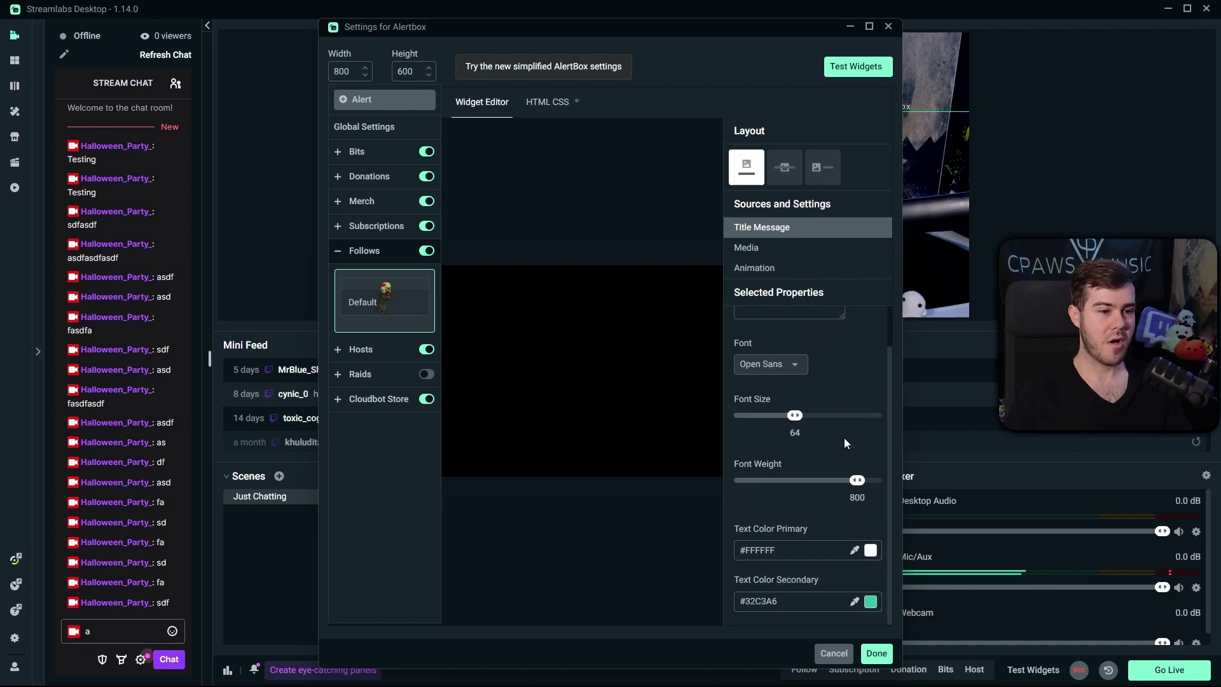
{"action": "scroll", "coordinate": [794, 526], "scroll_direction": "up", "scroll_amount": 1}
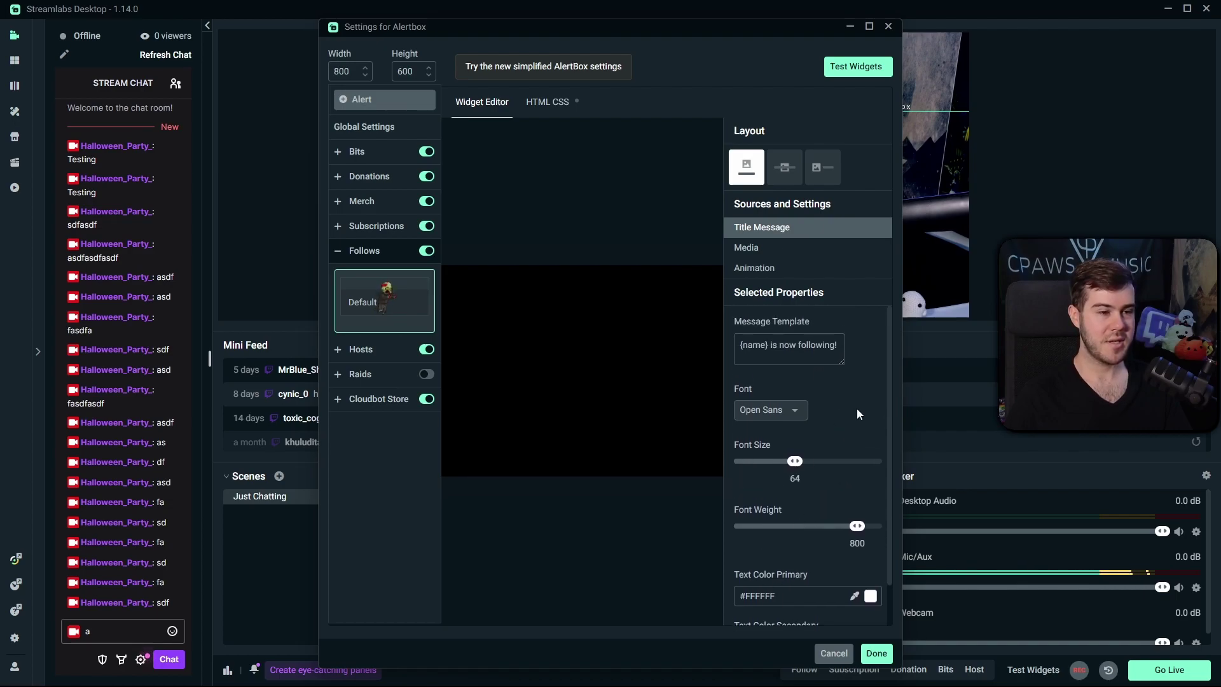
{"action": "left_click", "coordinate": [798, 249]}
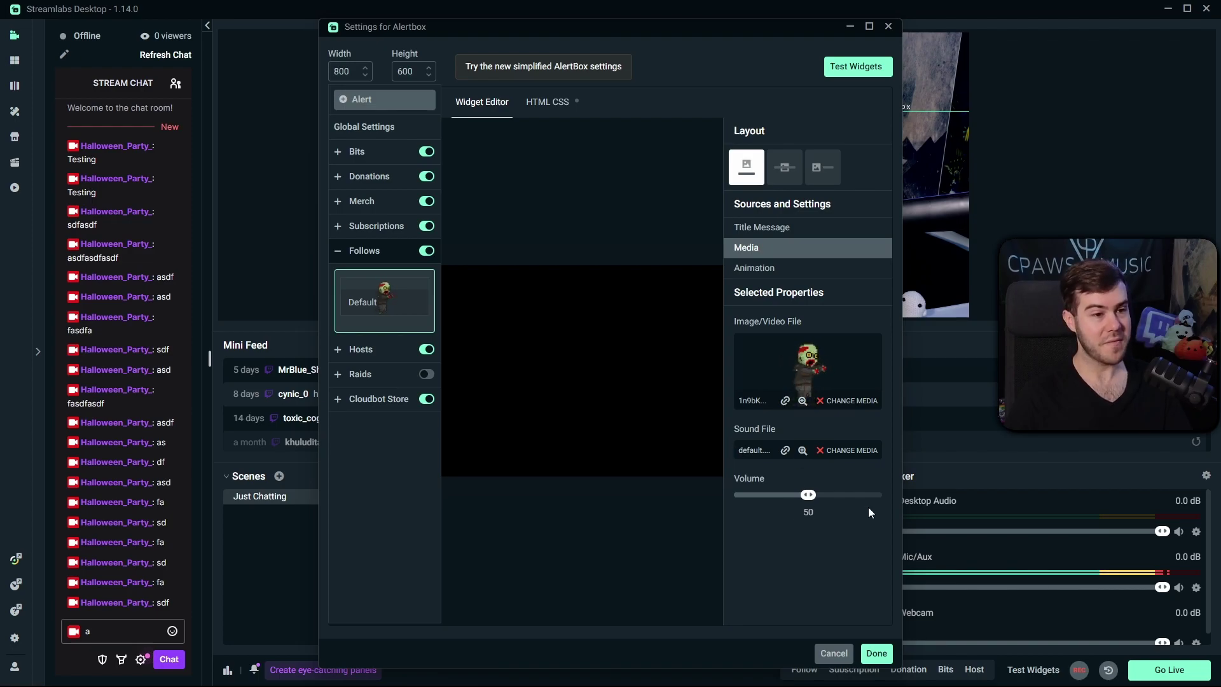
{"action": "left_click", "coordinate": [785, 269]}
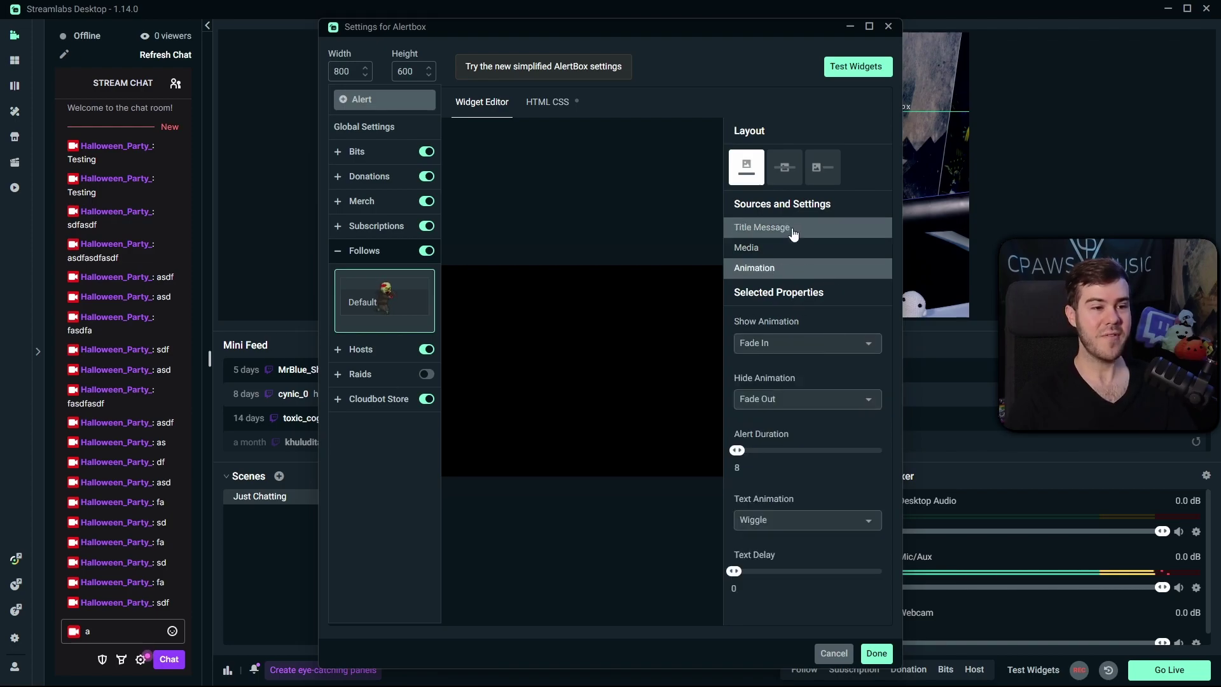
{"action": "left_click", "coordinate": [793, 234]}
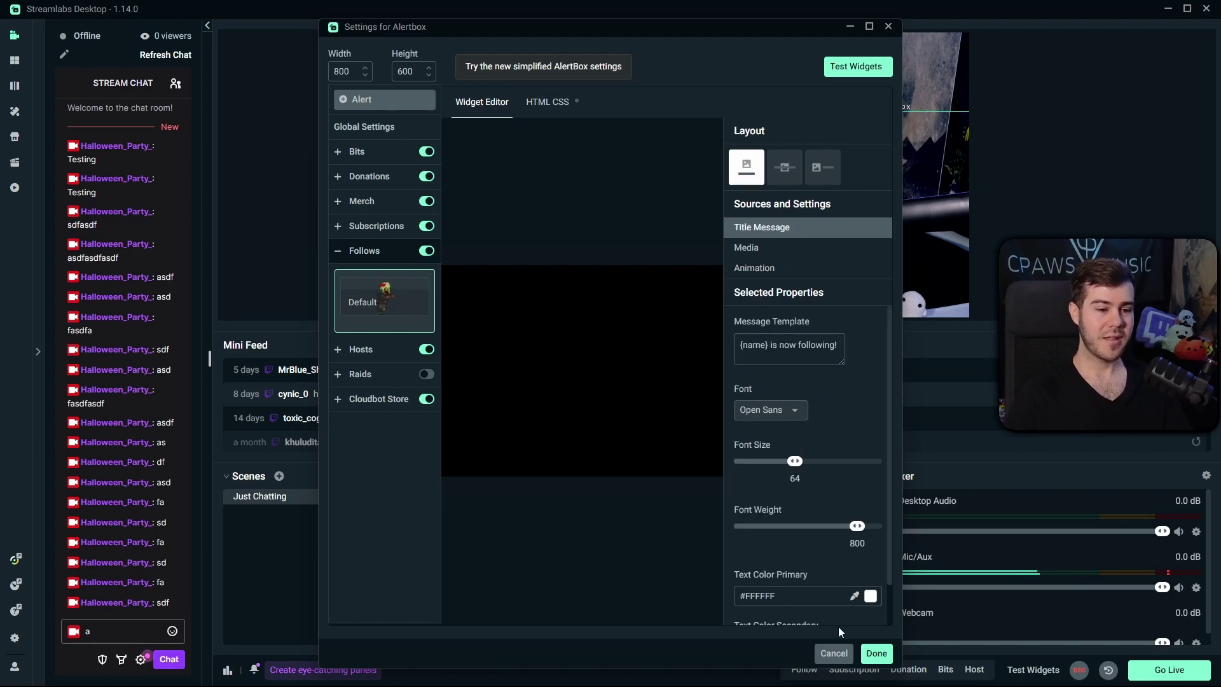
{"action": "left_click", "coordinate": [878, 654]}
{"action": "left_click_drag", "start_coordinate": [762, 242], "coordinate": [875, 117]}
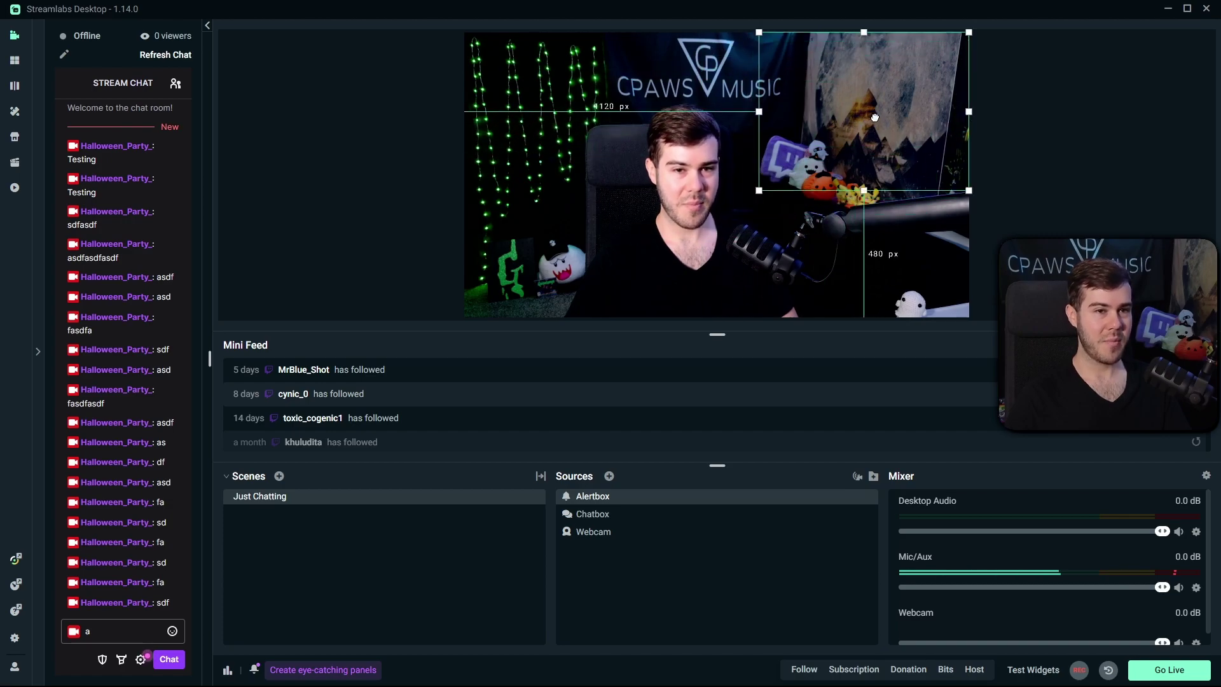
Step: Shrink the Alertbox from its lower-left corner and play a test follow alert
{"action": "left_click_drag", "start_coordinate": [759, 190], "coordinate": [847, 145]}
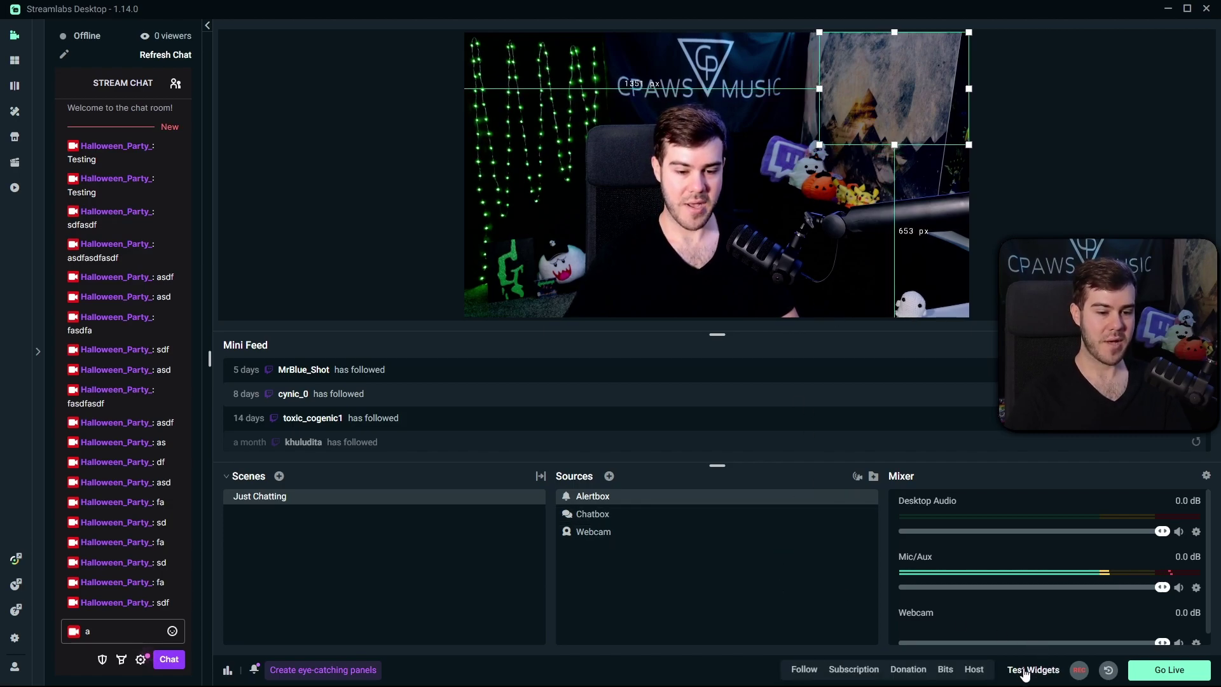
{"action": "left_click", "coordinate": [805, 671]}
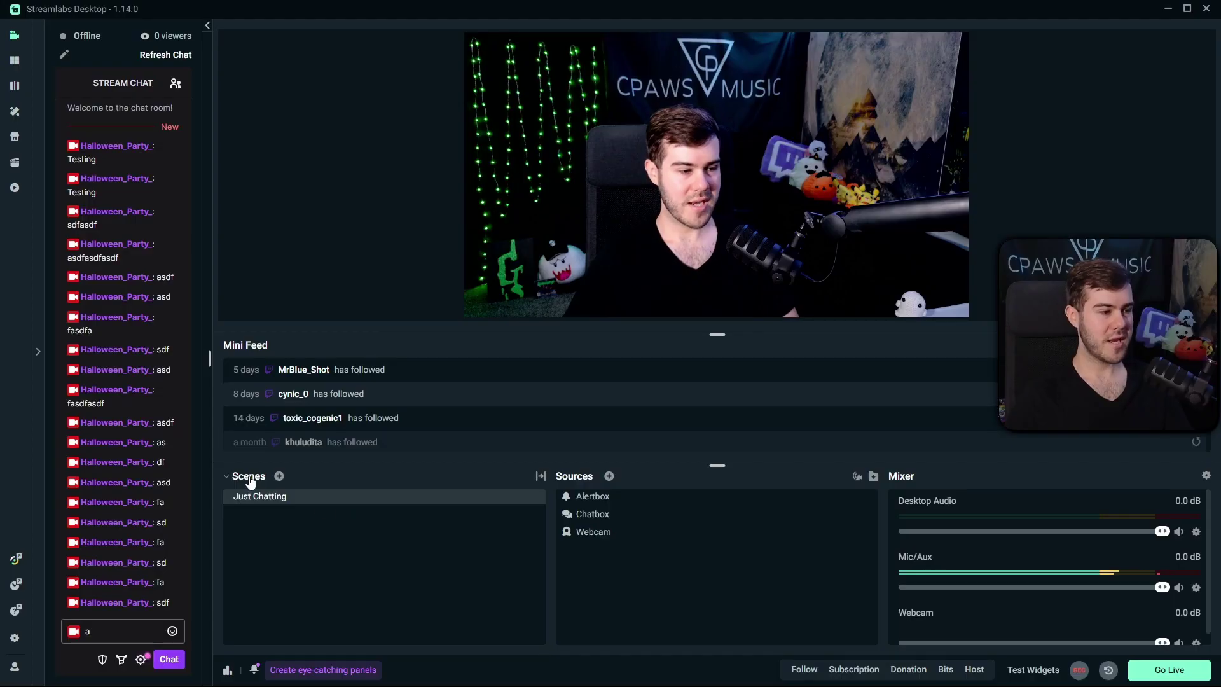
Step: Create a scene named Gameplay, then switch to Just Chatting and back to Gameplay
{"action": "left_click", "coordinate": [279, 477]}
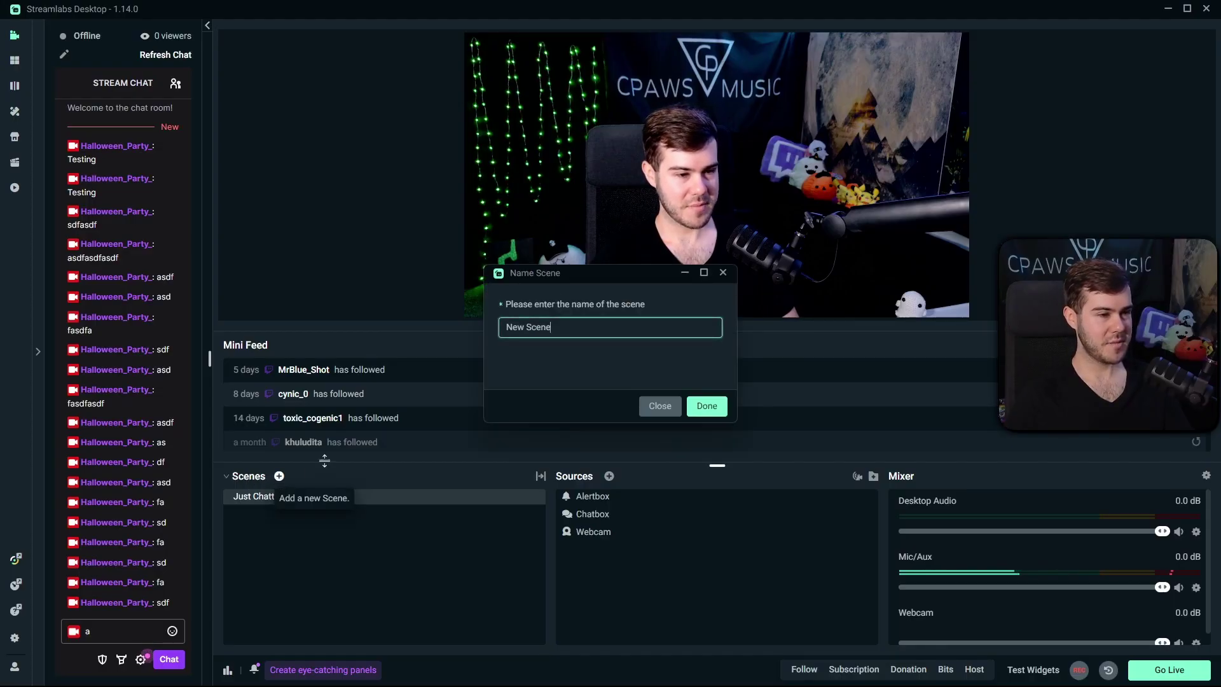
{"action": "type", "text": "Gameplay"}
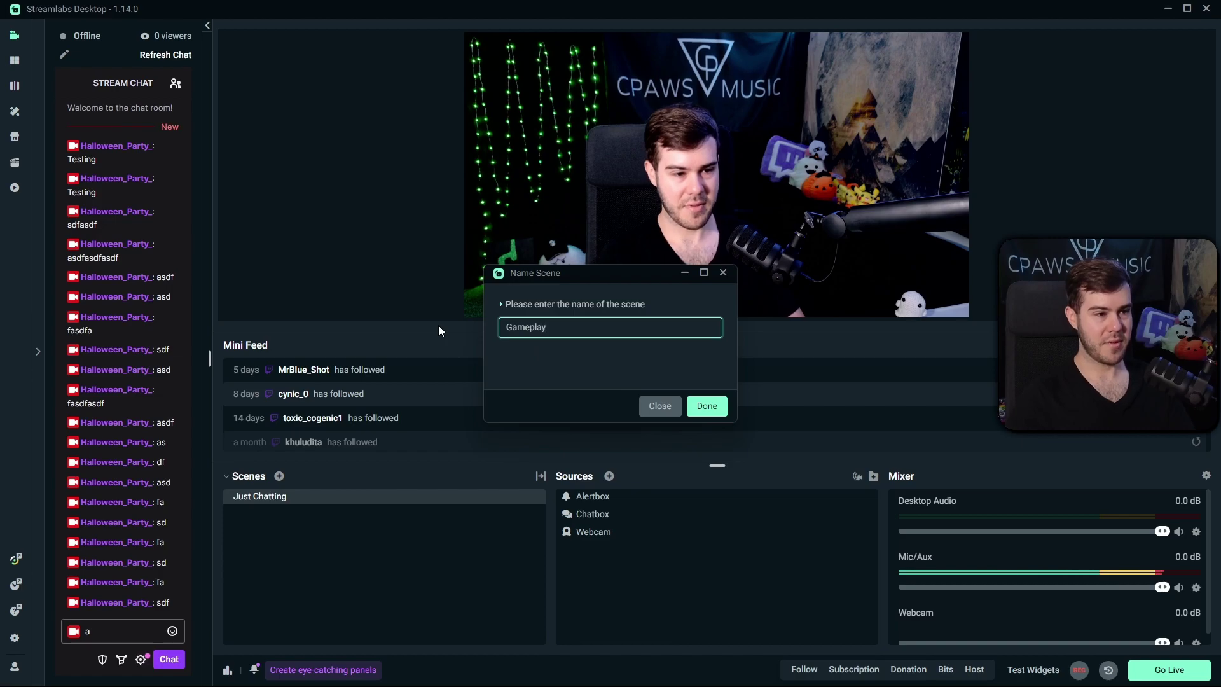
{"action": "left_click", "coordinate": [706, 405]}
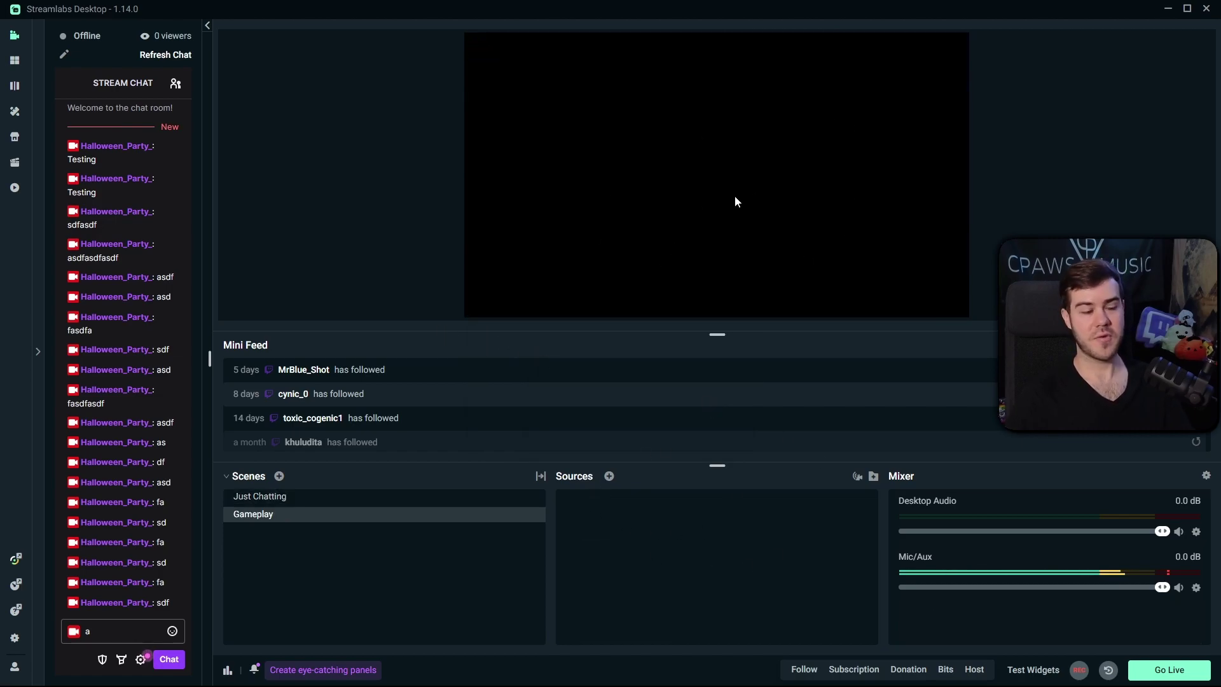
{"action": "left_click", "coordinate": [285, 503]}
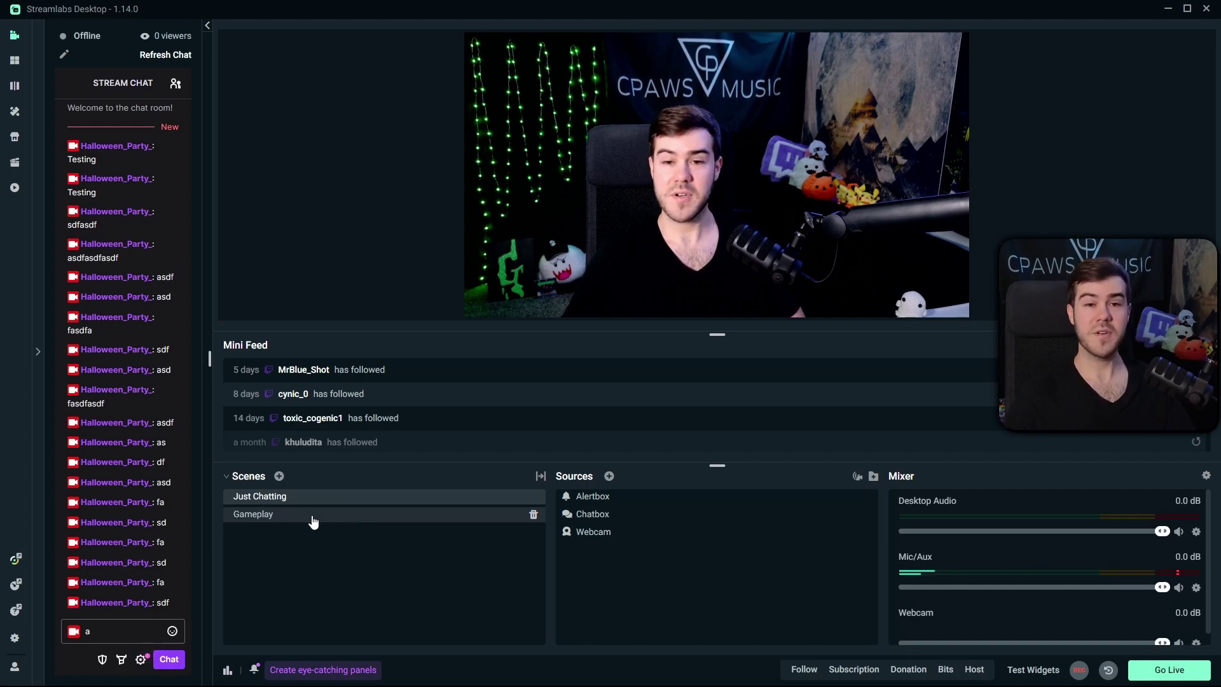
{"action": "left_click", "coordinate": [289, 521]}
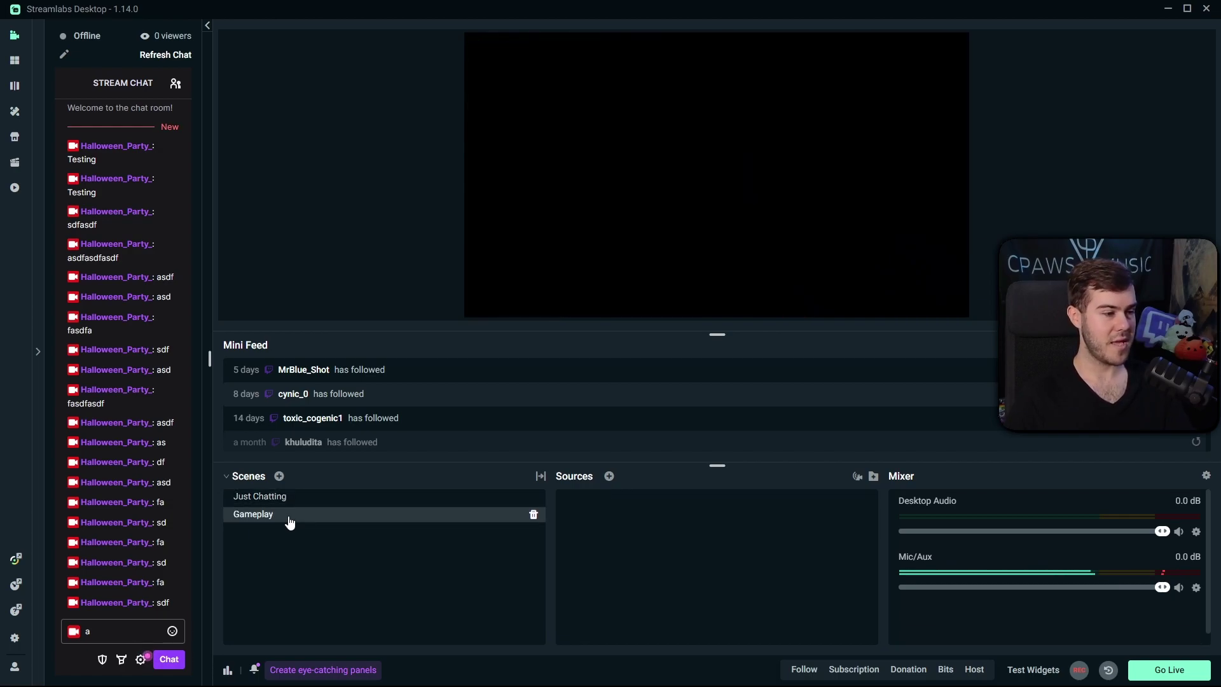
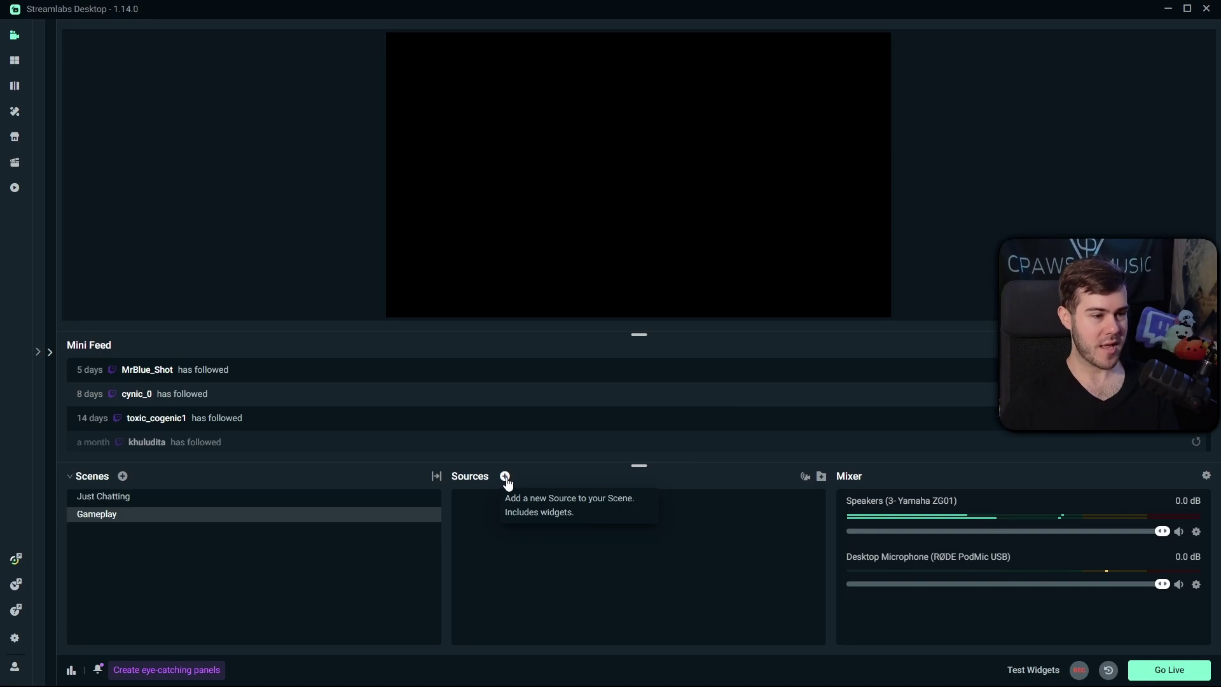
Step: Start adding a new source to the Gameplay scene from the Sources panel
{"action": "left_click", "coordinate": [504, 476]}
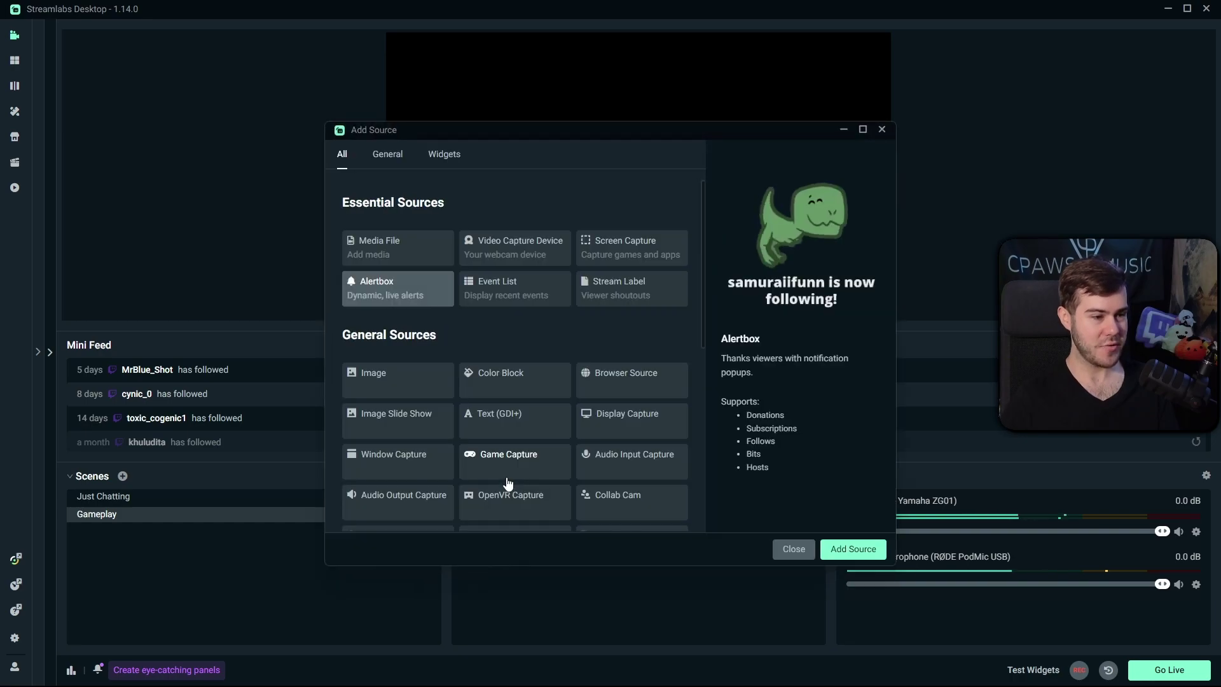
Step: Add a Screen Capture source, keeping the default name Screen Capture
{"action": "left_click", "coordinate": [638, 252]}
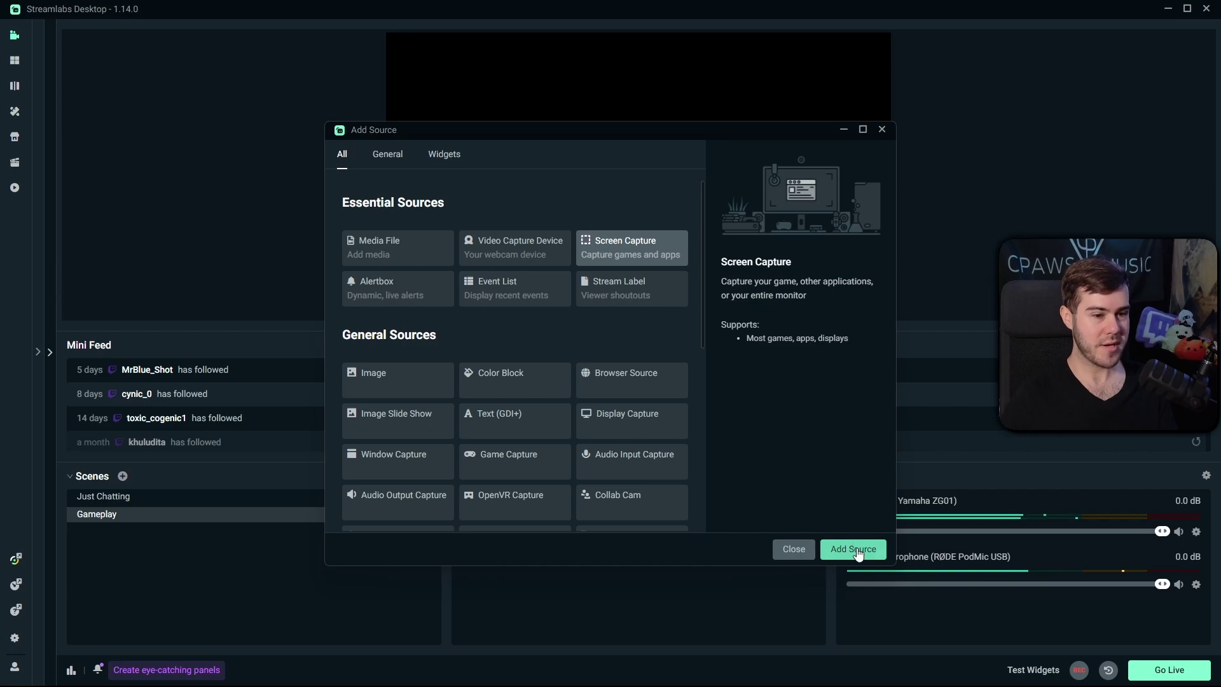
{"action": "left_click", "coordinate": [854, 550]}
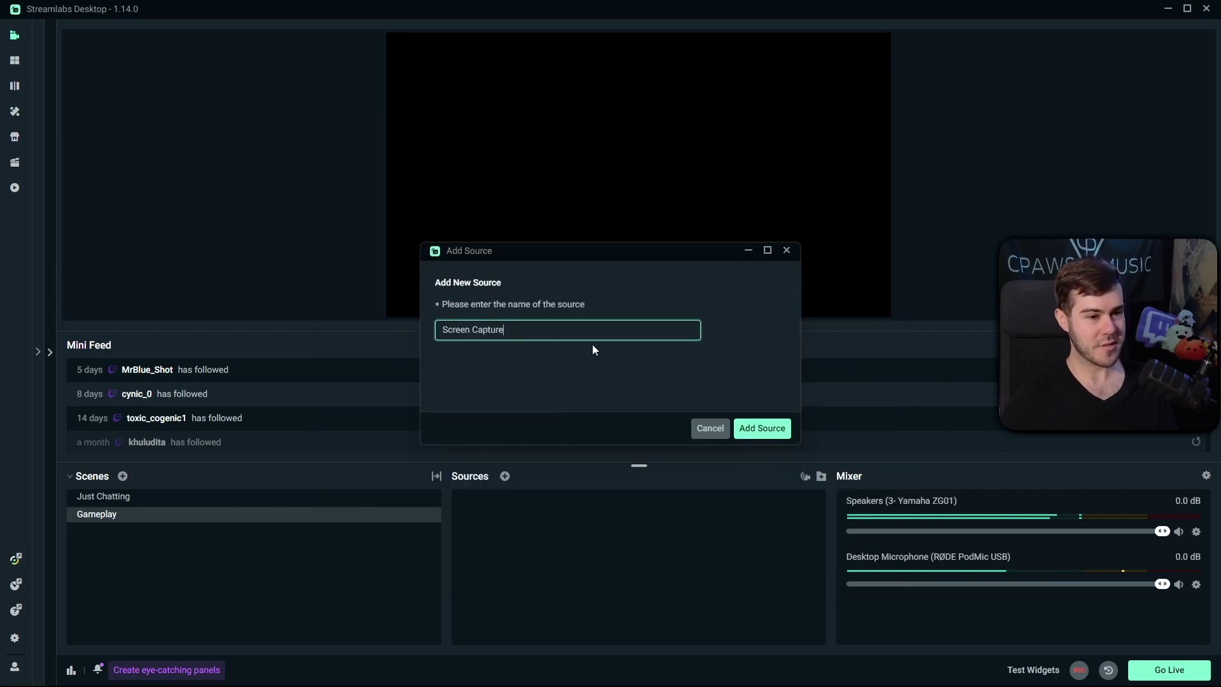
{"action": "left_click", "coordinate": [763, 430]}
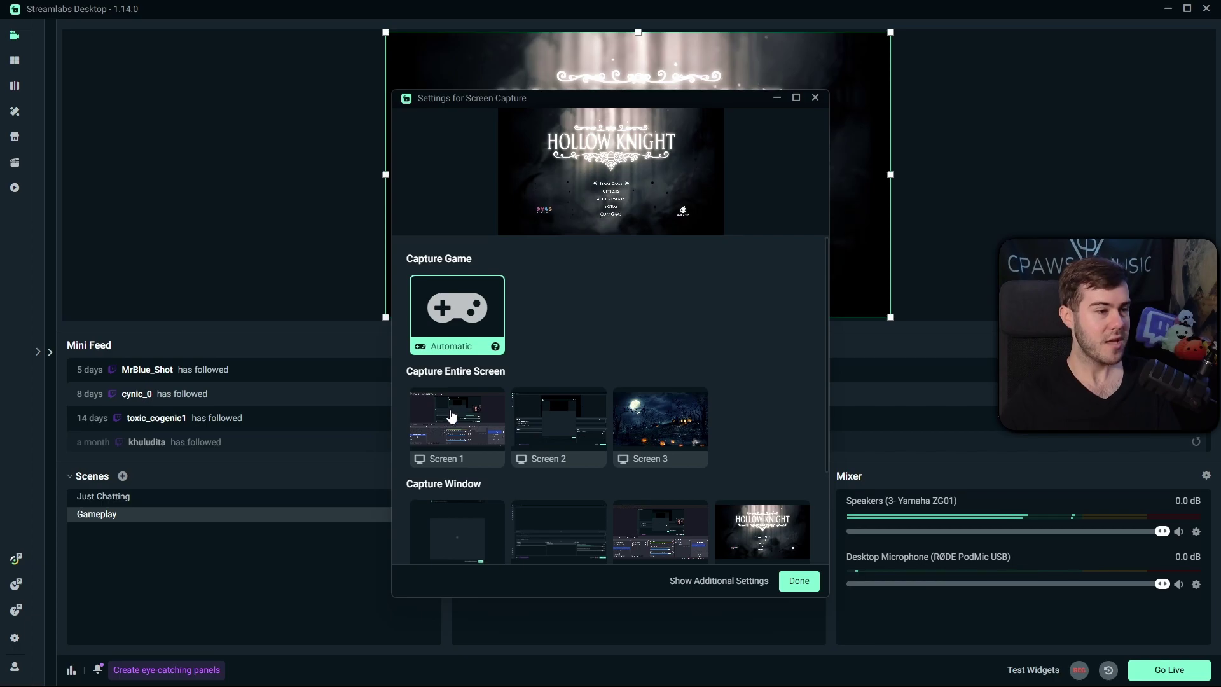
{"action": "scroll", "coordinate": [452, 416], "scroll_direction": "down", "scroll_amount": 1}
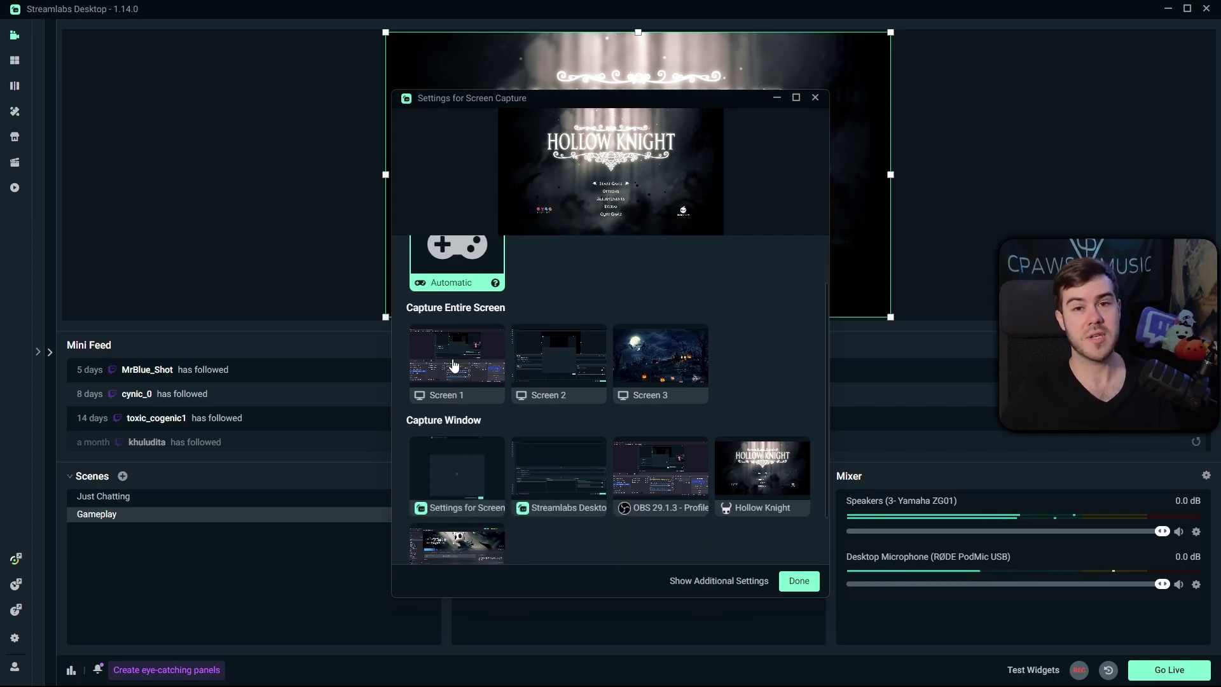
Step: Point the Screen Capture source at the Hollow Knight window
{"action": "scroll", "coordinate": [492, 377], "scroll_direction": "up", "scroll_amount": 1}
{"action": "scroll", "coordinate": [491, 375], "scroll_direction": "down", "scroll_amount": 2}
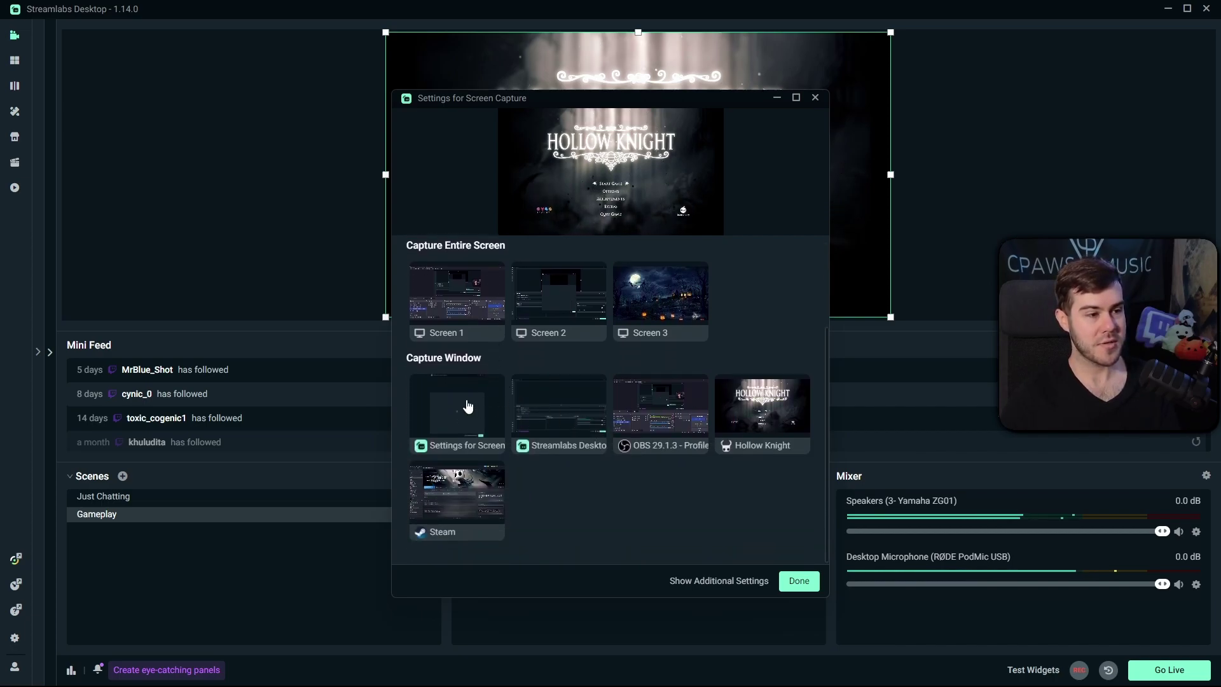
{"action": "left_click", "coordinate": [765, 405]}
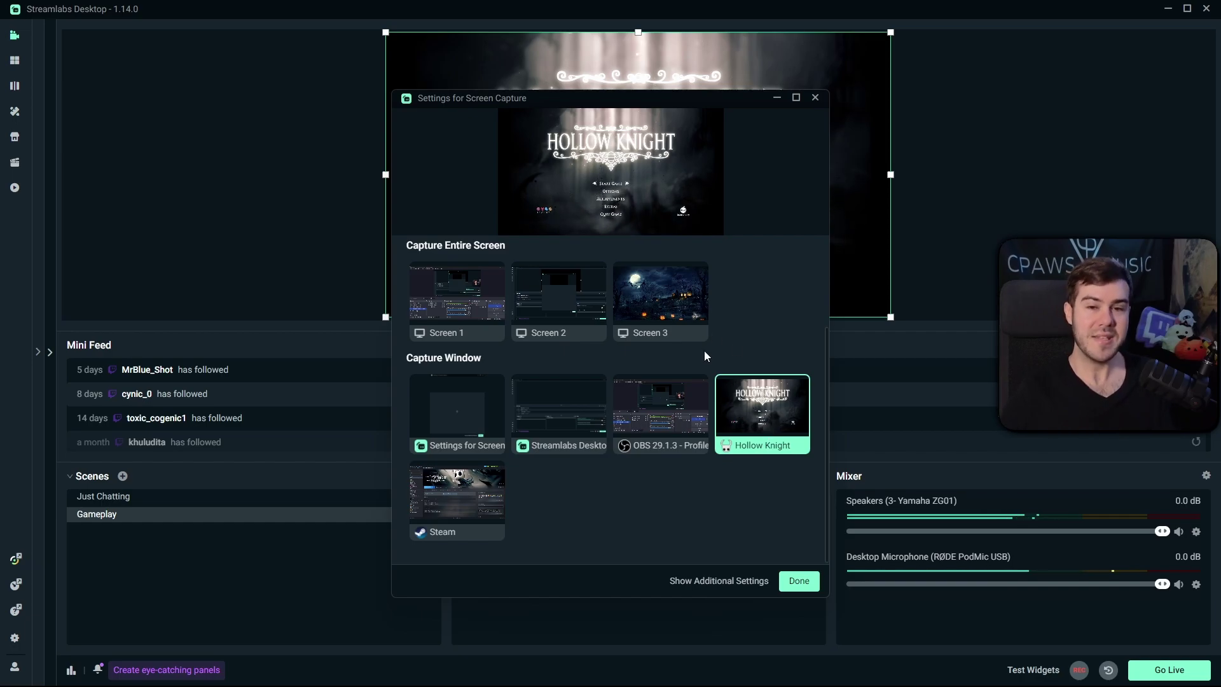
{"action": "left_click", "coordinate": [798, 580]}
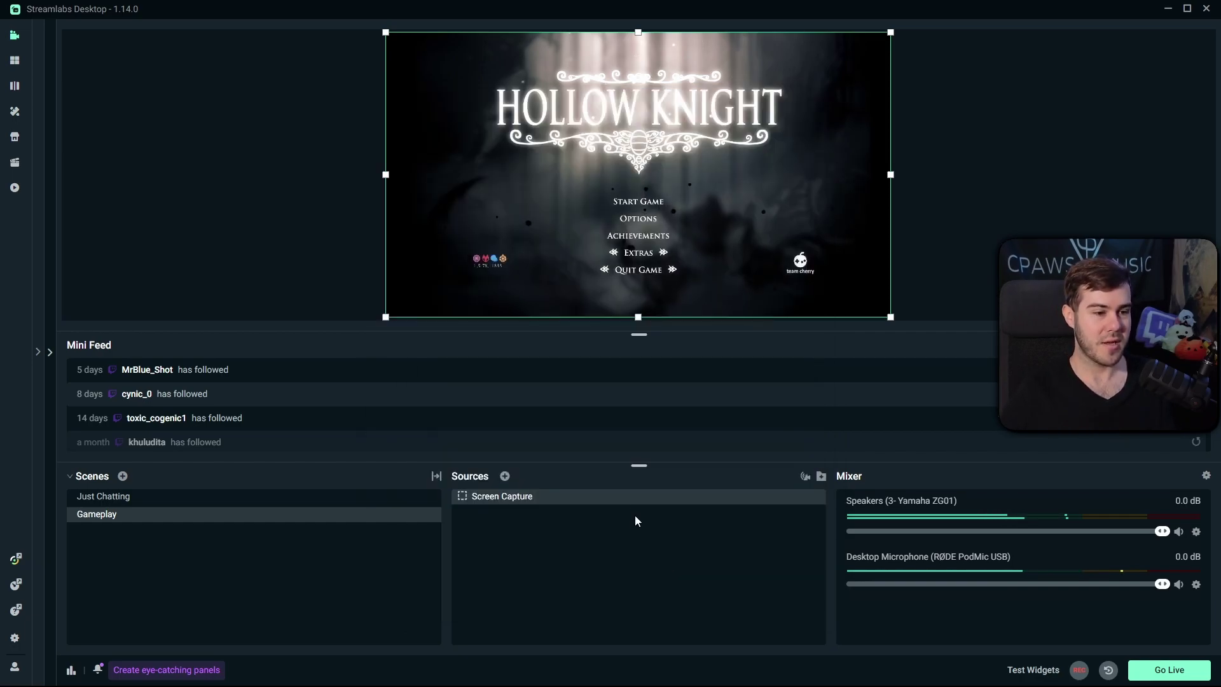
Step: Switch the Screen Capture source to the Automatic game capture mode
{"action": "double_click", "coordinate": [574, 494]}
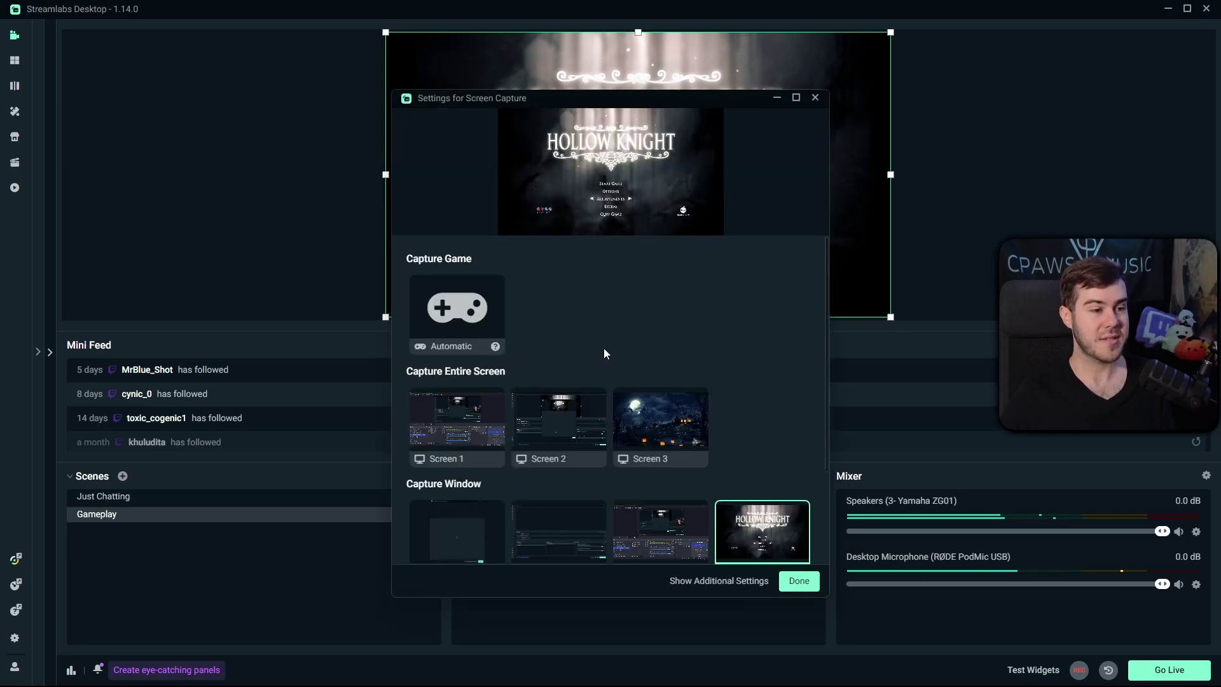
{"action": "scroll", "coordinate": [670, 364], "scroll_direction": "down", "scroll_amount": 4}
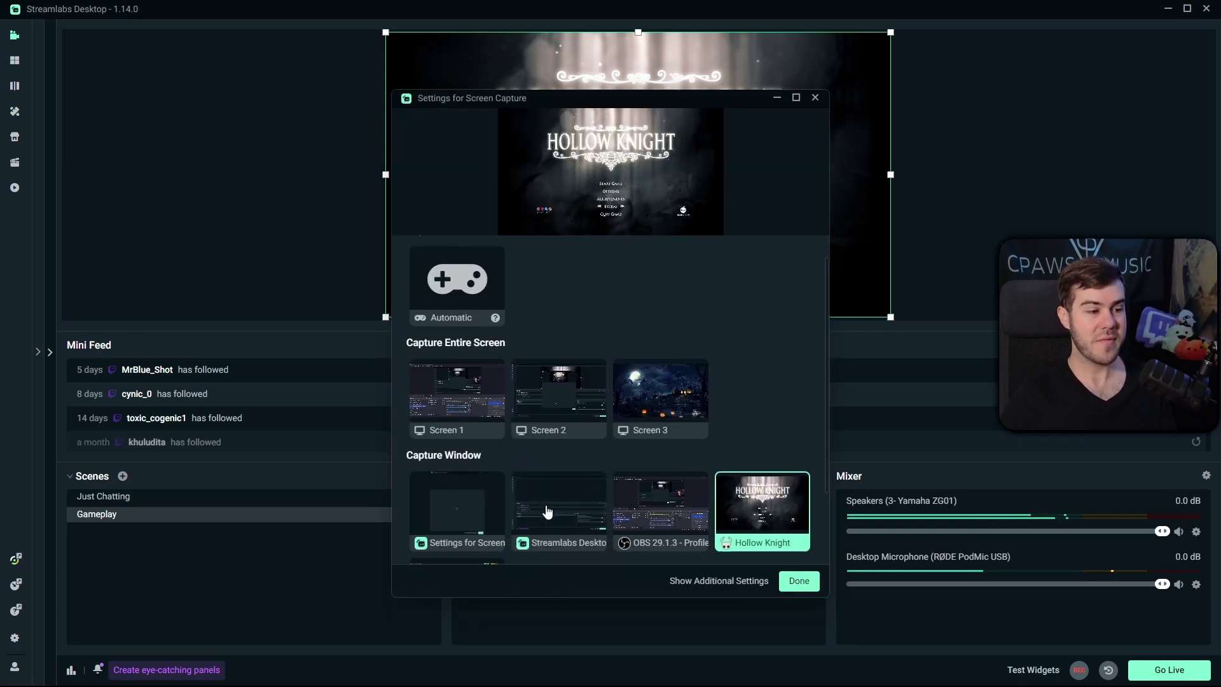
{"action": "scroll", "coordinate": [559, 320], "scroll_direction": "up", "scroll_amount": 4}
{"action": "left_click", "coordinate": [464, 318]}
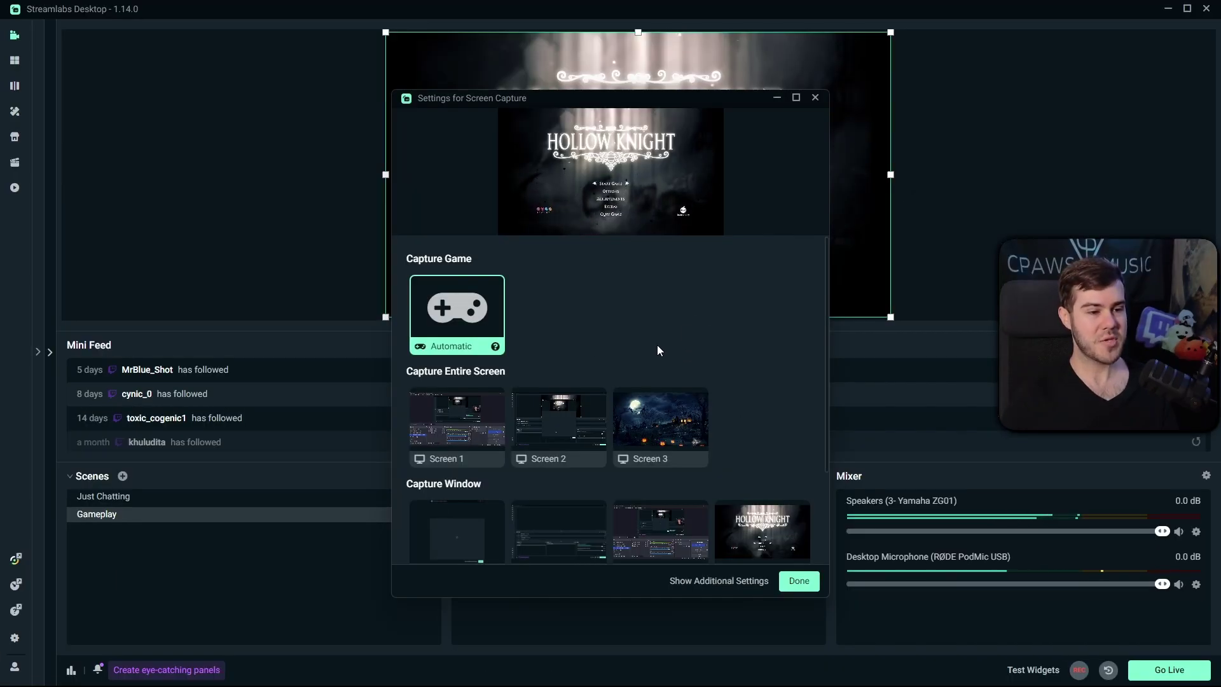
{"action": "left_click", "coordinate": [799, 581]}
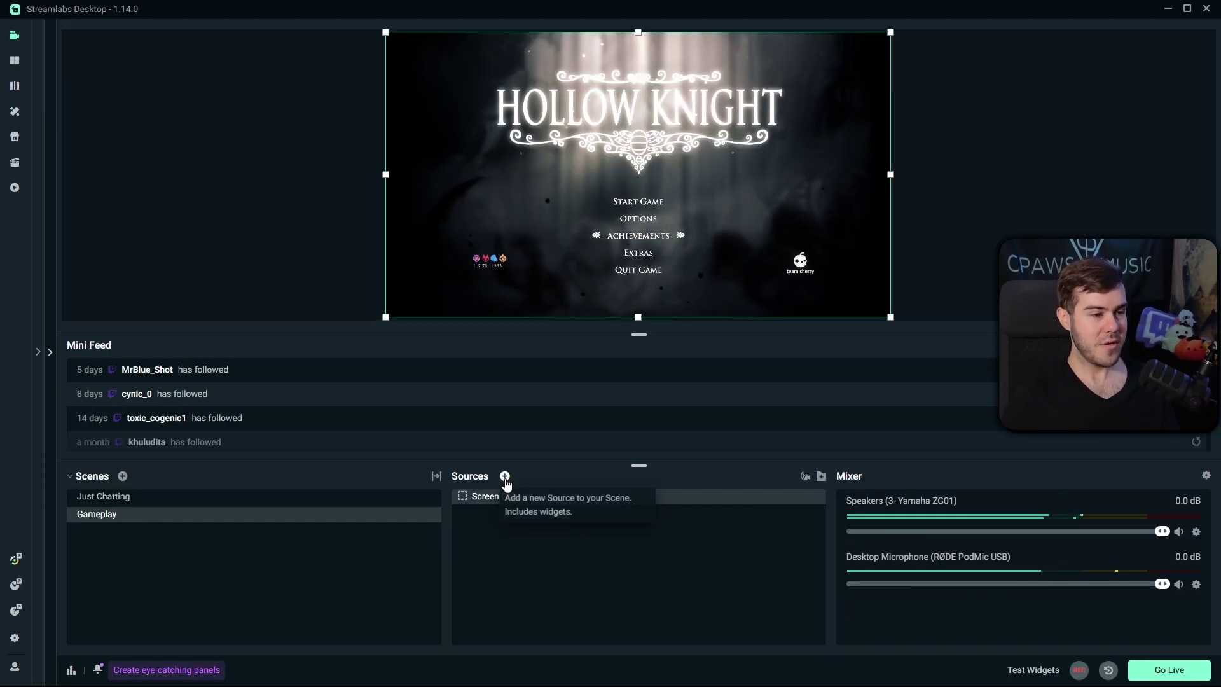
Step: Add the existing Webcam as a Video Capture Device source in Gameplay
{"action": "left_click", "coordinate": [505, 477]}
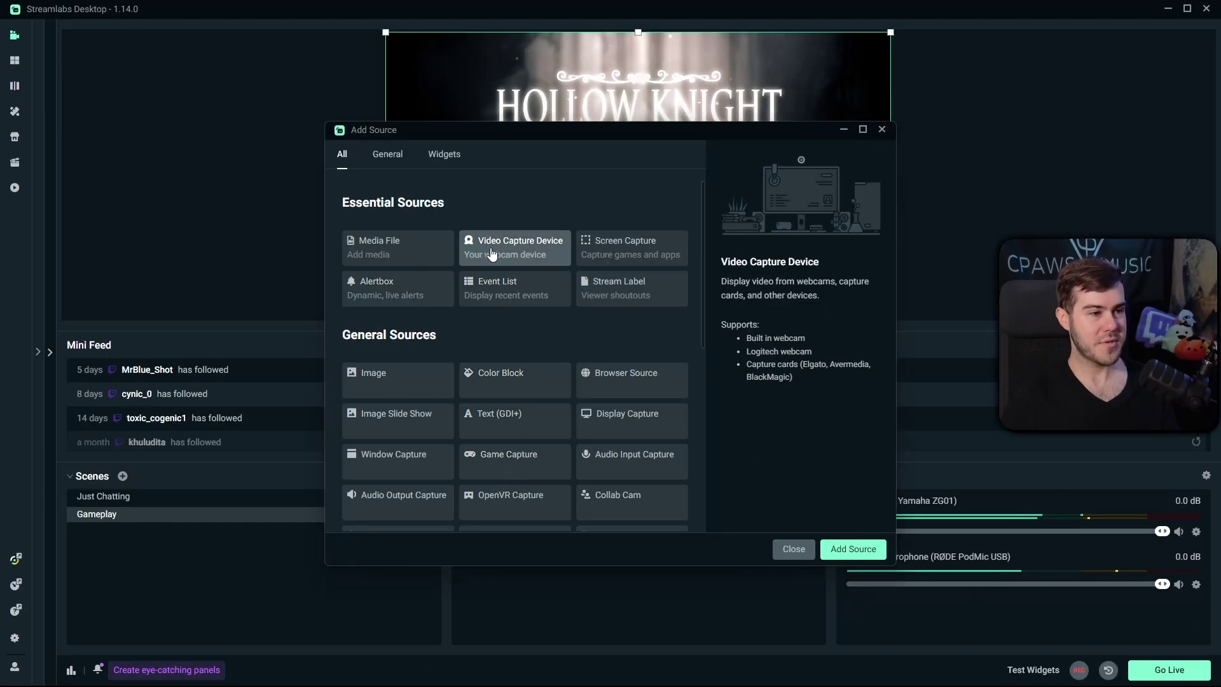
{"action": "left_click", "coordinate": [852, 549]}
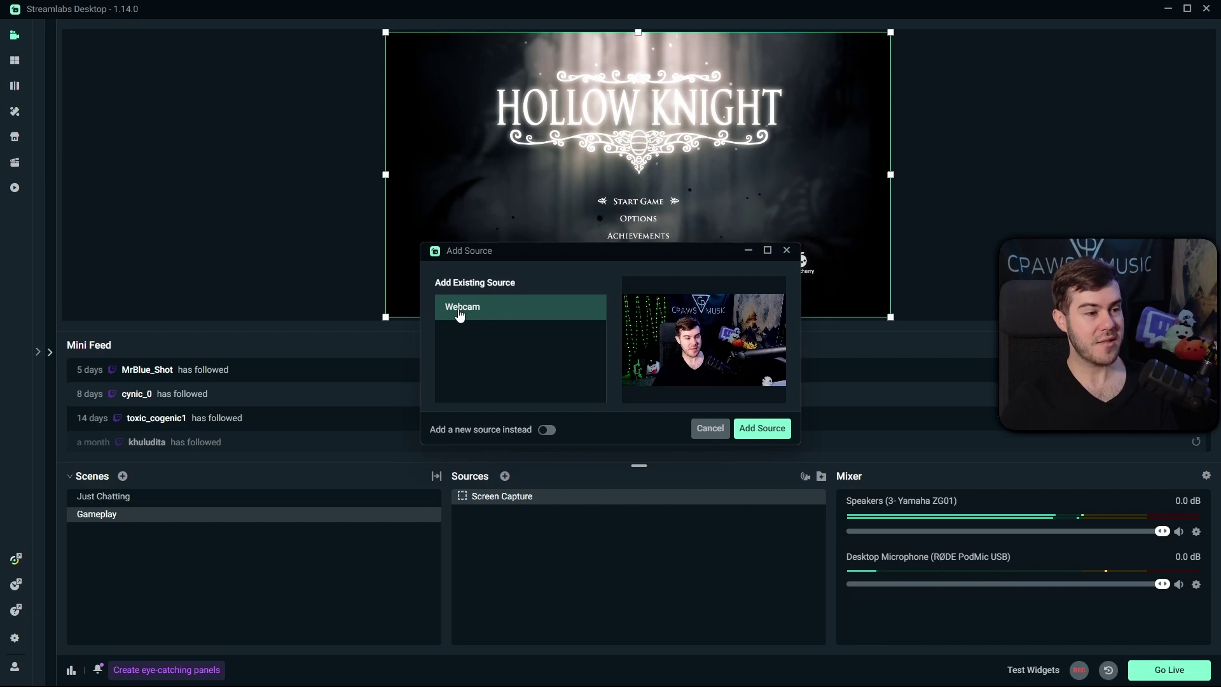
{"action": "left_click", "coordinate": [775, 433]}
Step: Shrink the webcam, layer it above Screen Capture, and place it bottom-right
{"action": "left_click_drag", "start_coordinate": [386, 33], "coordinate": [736, 228]}
{"action": "left_click_drag", "start_coordinate": [830, 287], "coordinate": [797, 199]}
{"action": "mouse_move", "coordinate": [506, 498]}
{"action": "left_mouse_down"}
{"action": "mouse_move", "coordinate": [506, 523]}
{"action": "mouse_move", "coordinate": [518, 498]}
{"action": "left_mouse_up"}
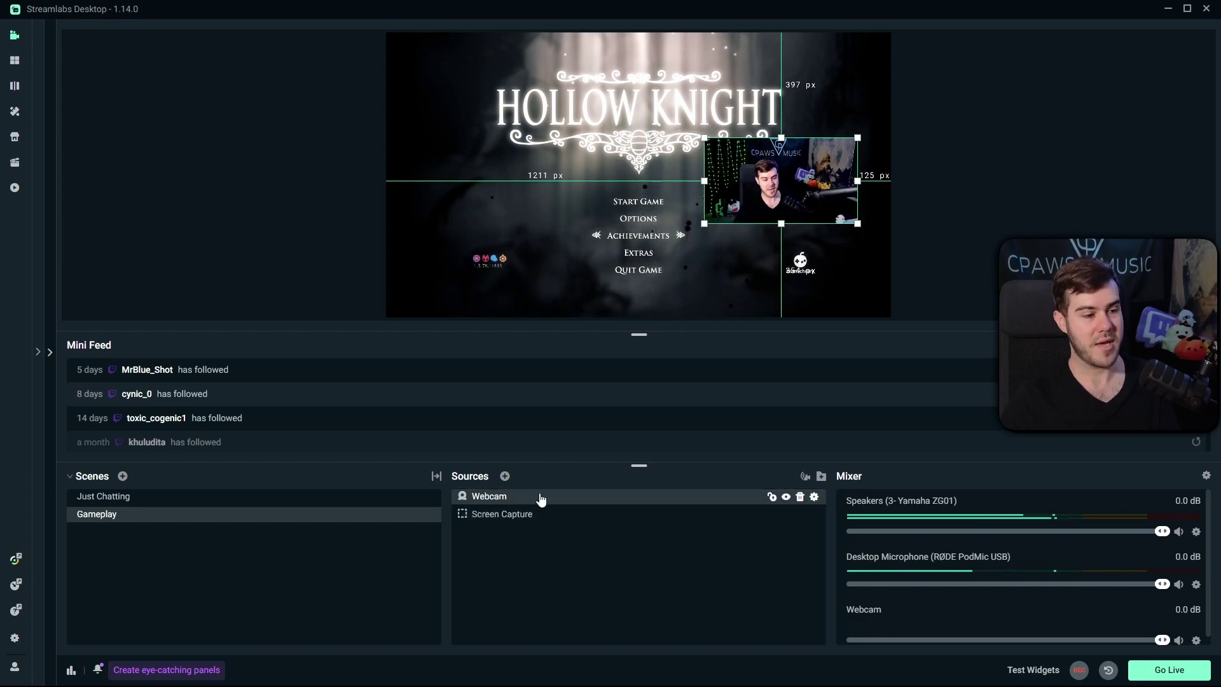
{"action": "left_click_drag", "start_coordinate": [813, 201], "coordinate": [847, 289]}
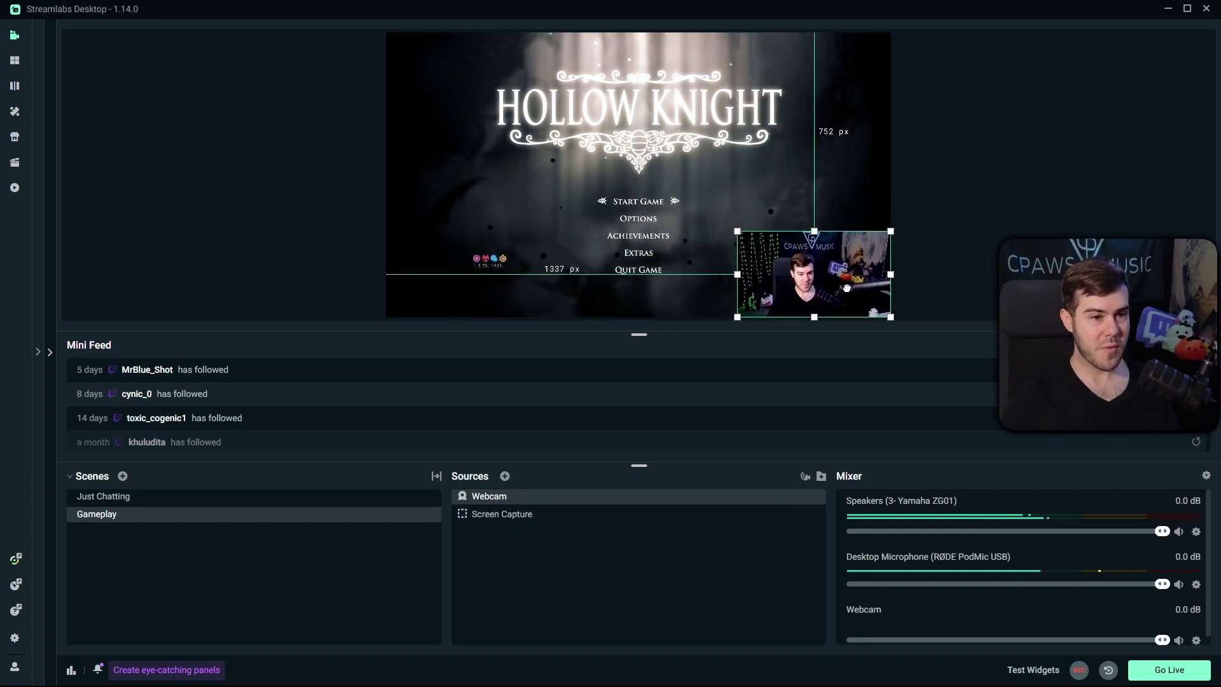
Step: Add the existing Chatbox widget and move it to the game's bottom-left
{"action": "left_click", "coordinate": [505, 475]}
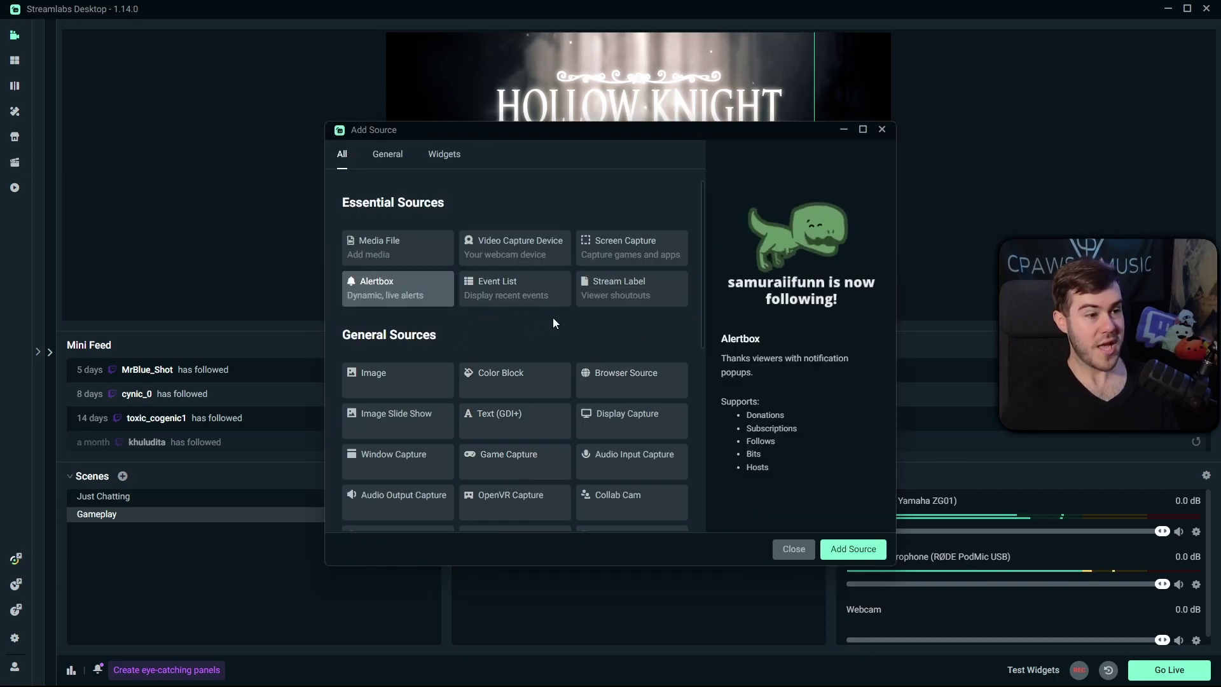
{"action": "scroll", "coordinate": [525, 331], "scroll_direction": "down", "scroll_amount": 1}
{"action": "scroll", "coordinate": [525, 330], "scroll_direction": "down", "scroll_amount": 5}
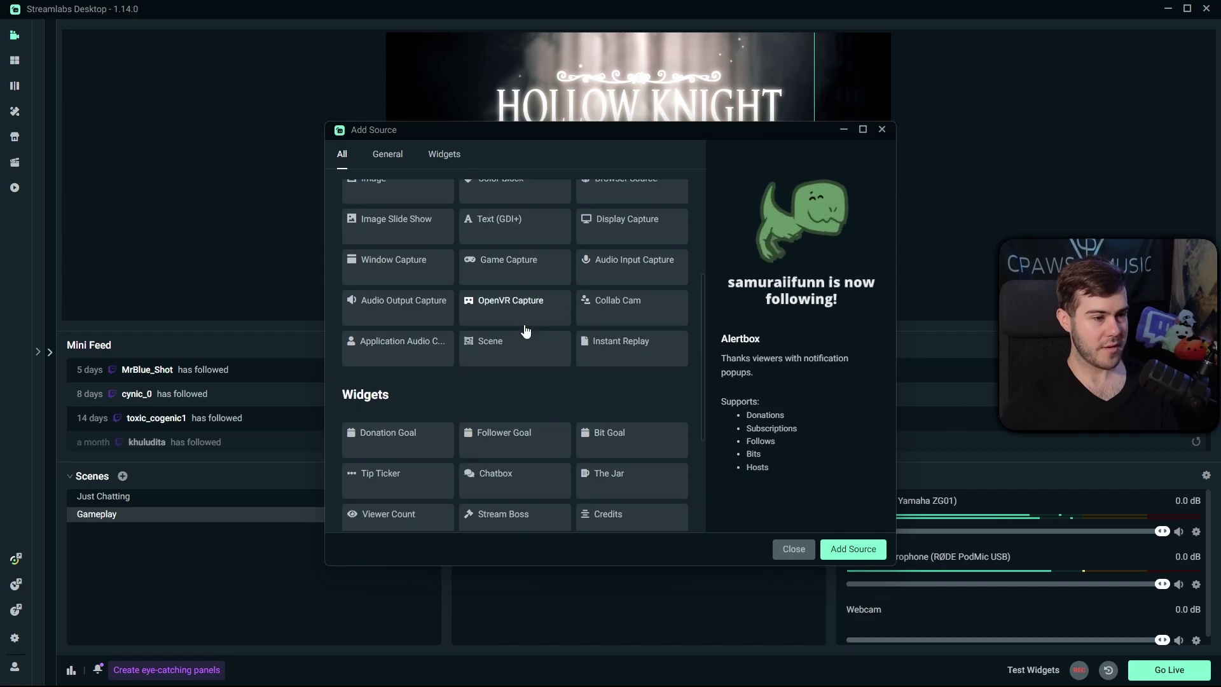
{"action": "mouse_move", "coordinate": [518, 363]}
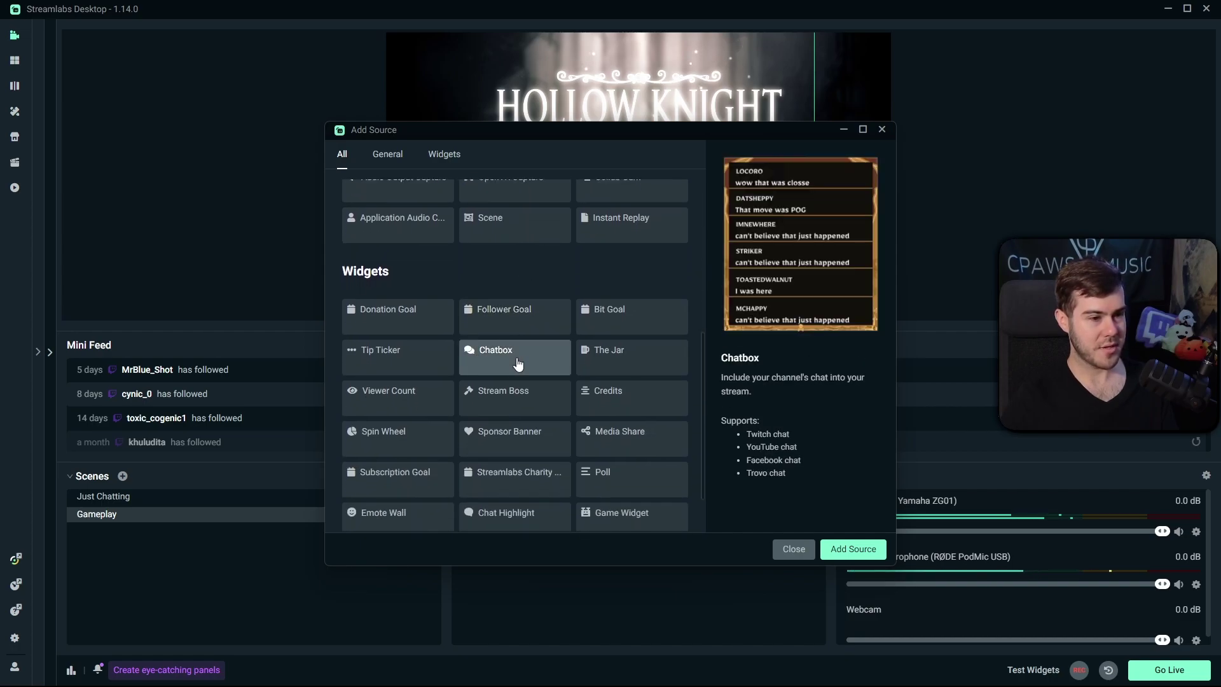
{"action": "left_click", "coordinate": [847, 548]}
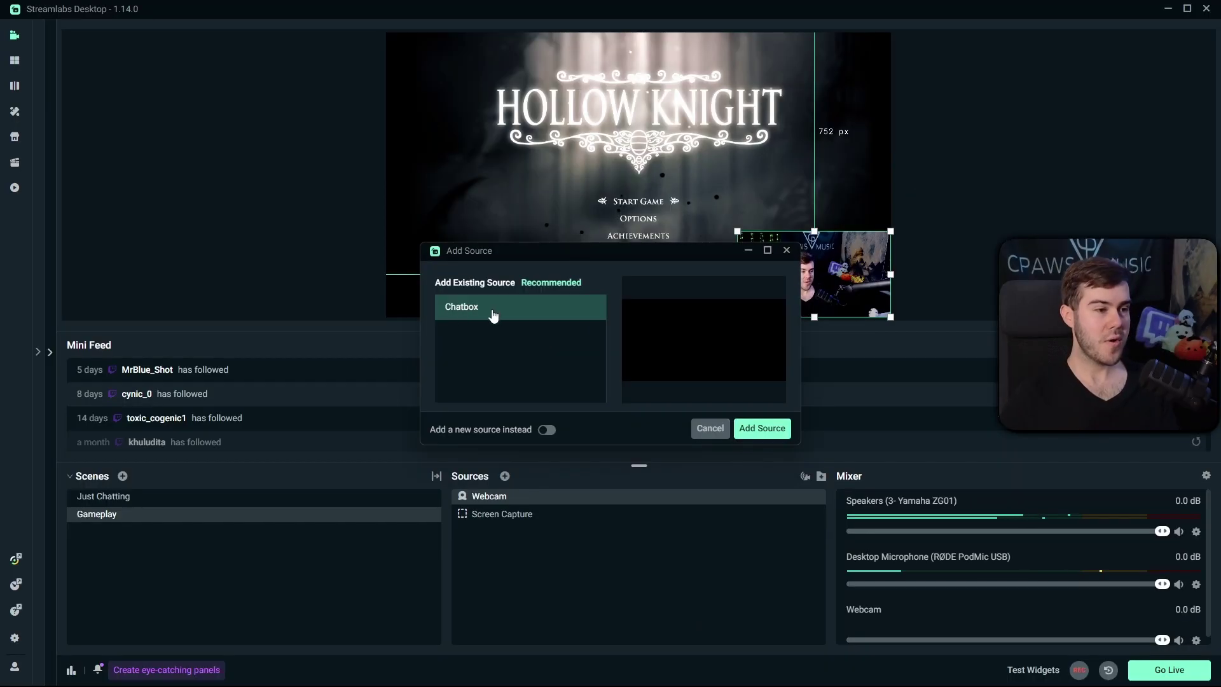
{"action": "left_click", "coordinate": [762, 428]}
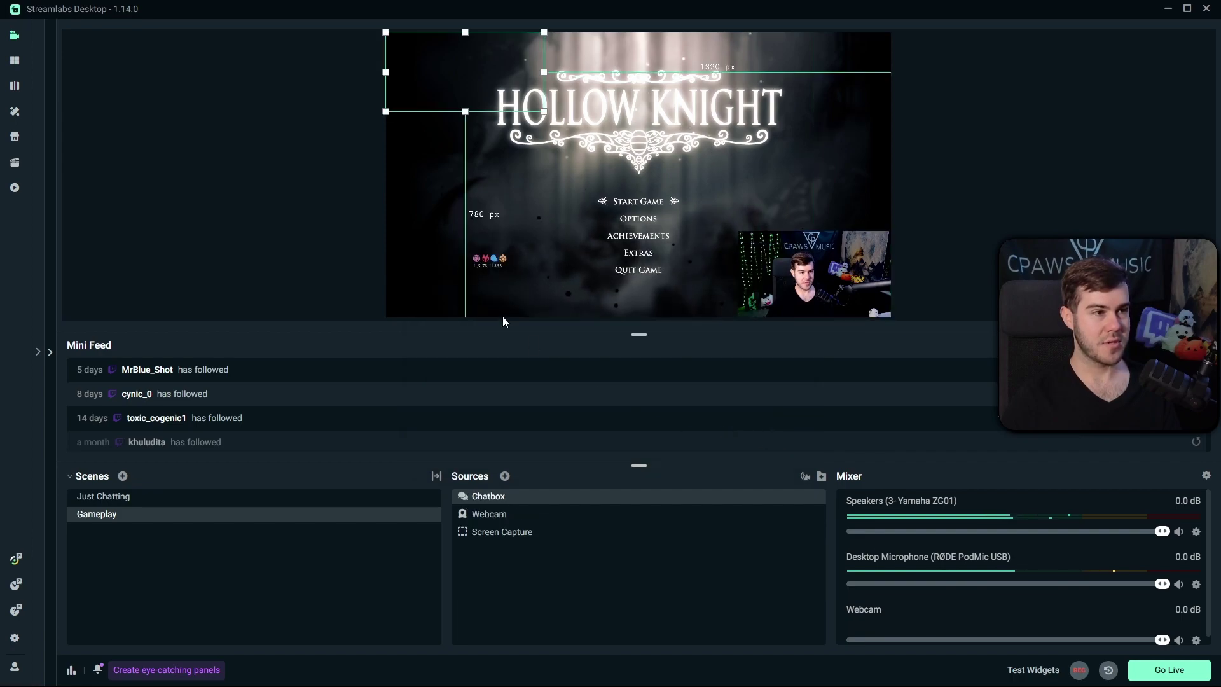
{"action": "left_click_drag", "start_coordinate": [461, 110], "coordinate": [466, 233]}
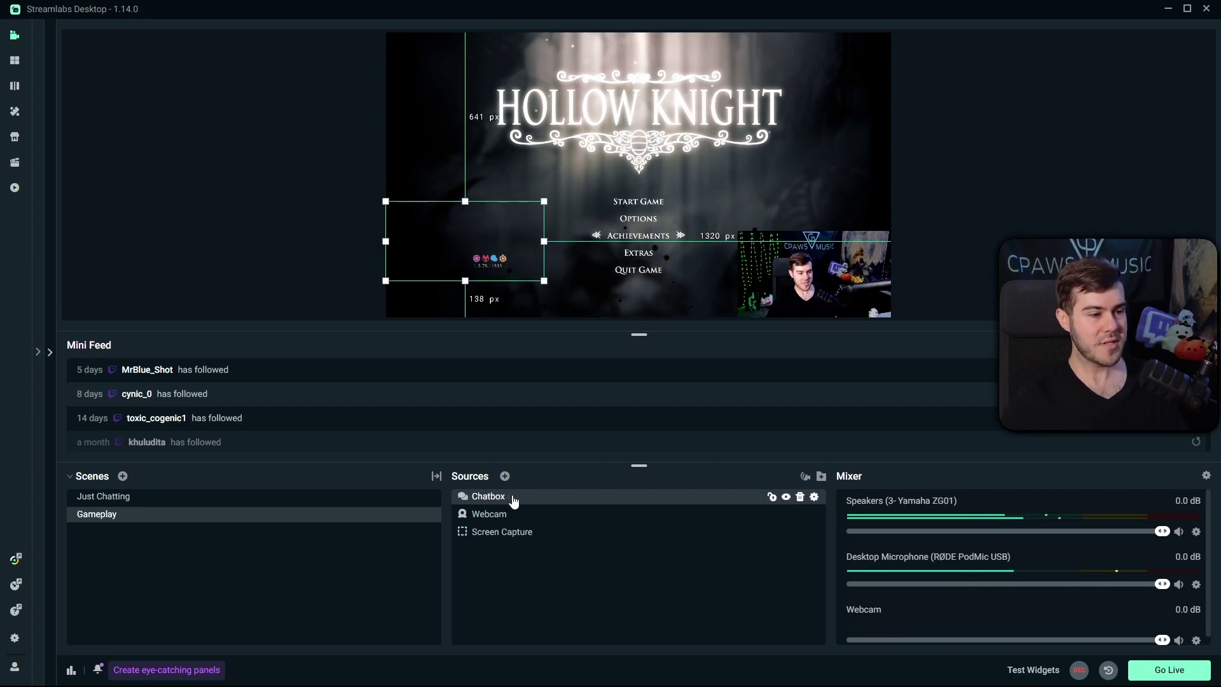
{"action": "double_click", "coordinate": [489, 497]}
Step: Set the chatbox's Browser Settings width to 600 px
{"action": "scroll", "coordinate": [468, 425], "scroll_direction": "down", "scroll_amount": 10}
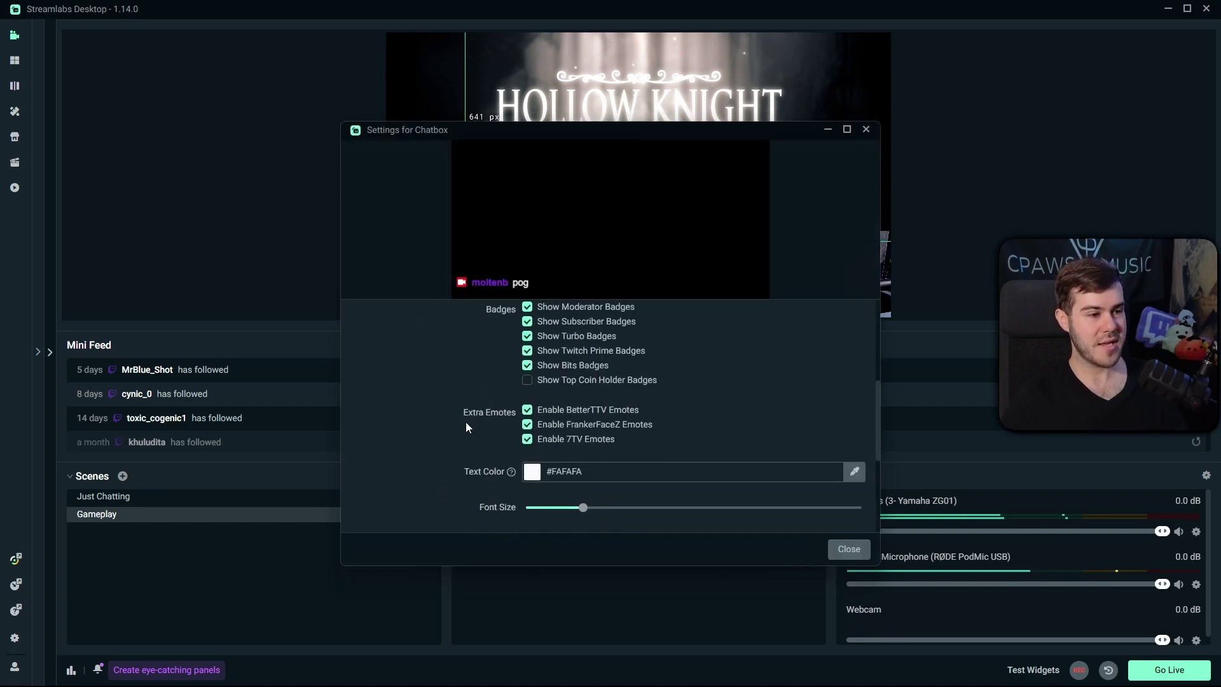
{"action": "left_click", "coordinate": [394, 473]}
{"action": "scroll", "coordinate": [428, 413], "scroll_direction": "down", "scroll_amount": 1}
{"action": "scroll", "coordinate": [435, 406], "scroll_direction": "down", "scroll_amount": 3}
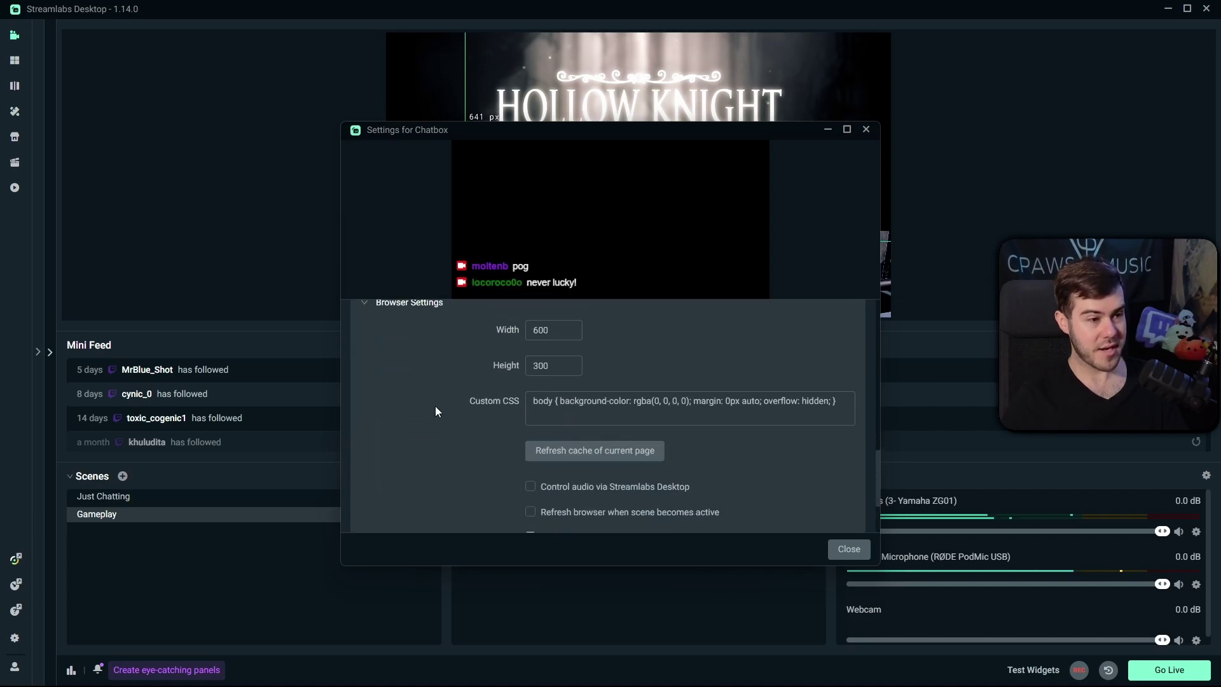
{"action": "scroll", "coordinate": [435, 405], "scroll_direction": "up", "scroll_amount": 1}
{"action": "left_click_drag", "start_coordinate": [578, 123], "coordinate": [806, 126]}
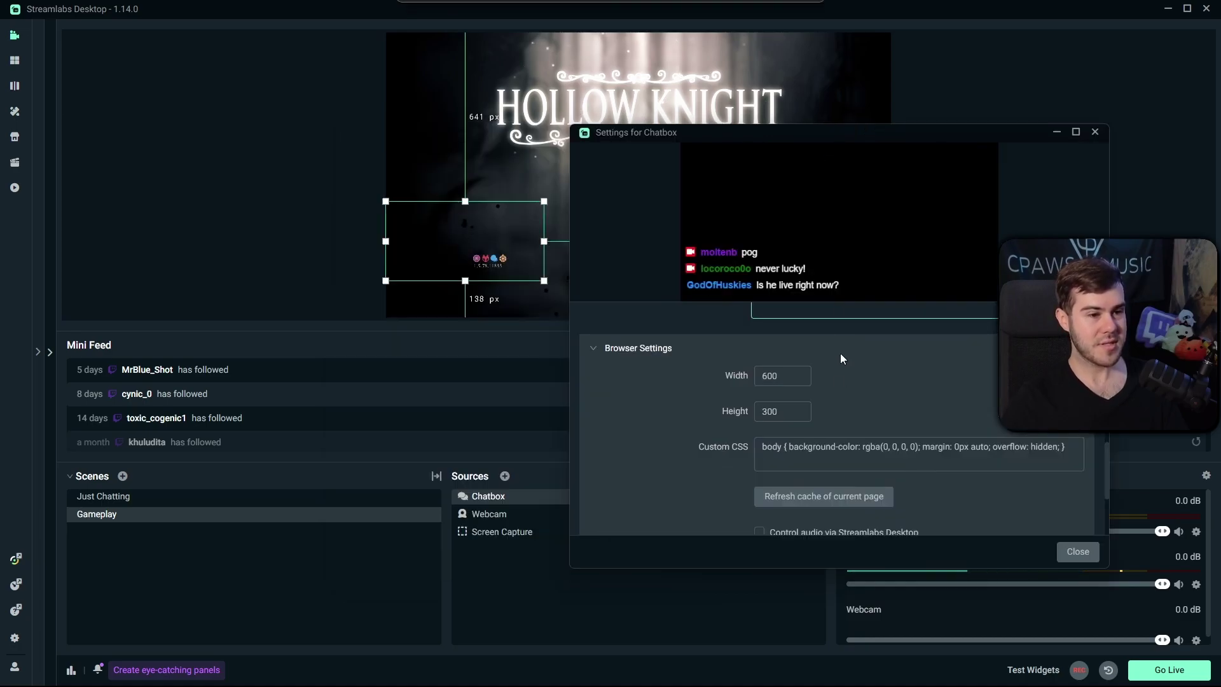
{"action": "left_click", "coordinate": [767, 376]}
{"action": "key", "text": "BackSpace"}
{"action": "type", "text": "1"}
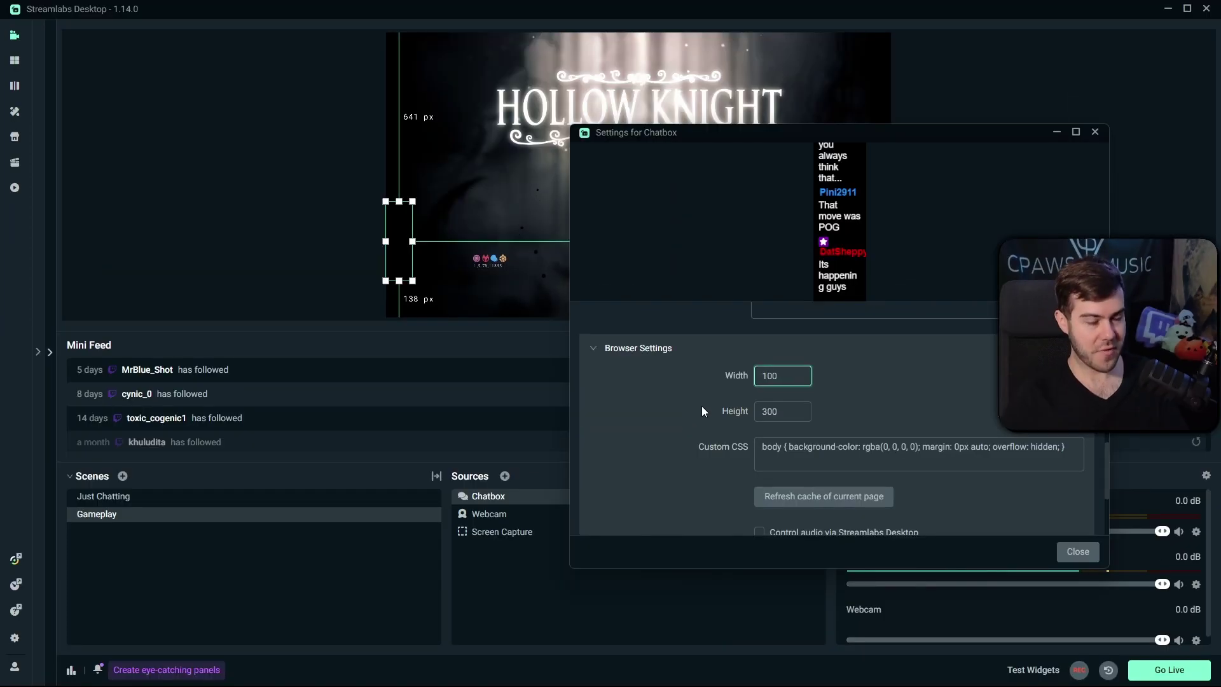
{"action": "key", "text": "BackSpace"}
{"action": "type", "text": "6"}
{"action": "left_click", "coordinate": [850, 392]}
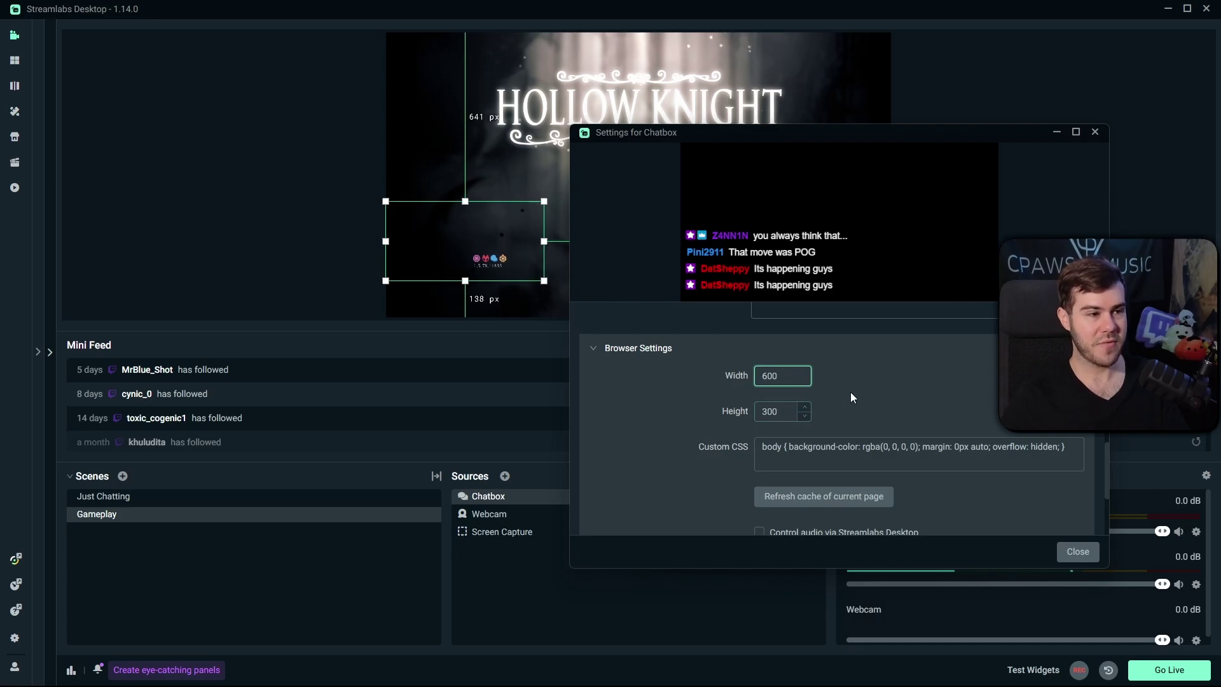
Step: Close the chatbox settings and delete the old Chatbox source from the scene
{"action": "left_click", "coordinate": [1078, 552]}
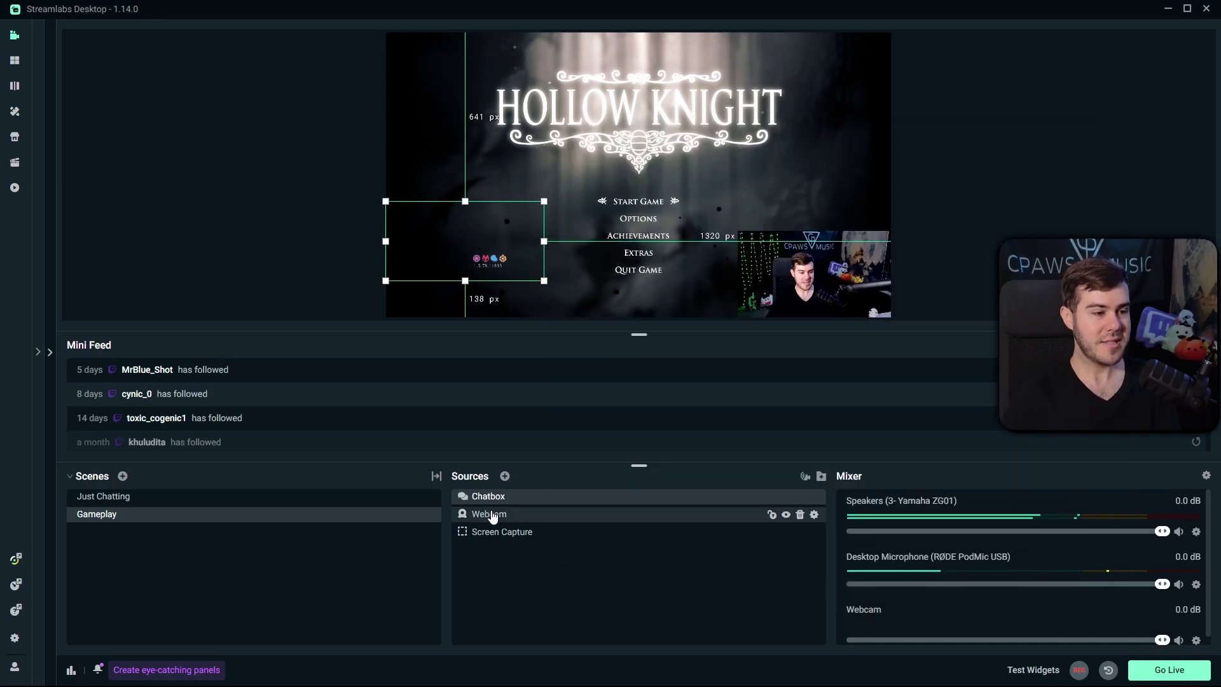
{"action": "key", "text": "Delete"}
{"action": "key", "text": "Return"}
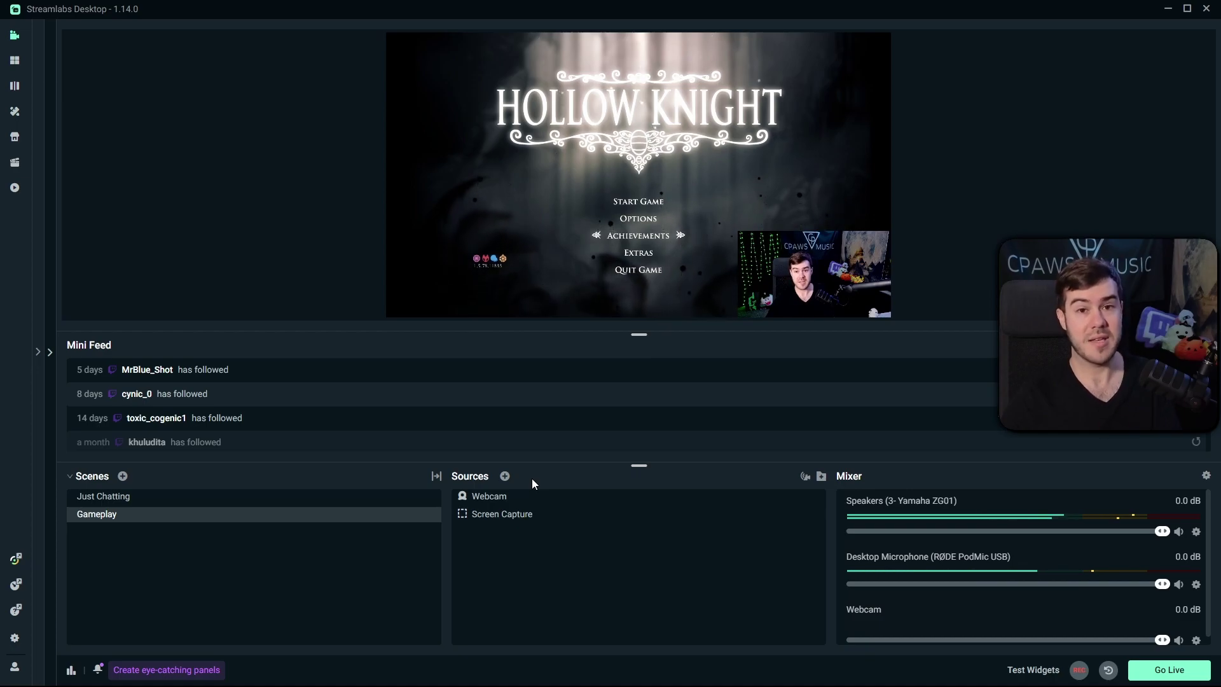
Step: Create a new Chatbox widget source named 'Chatbox for Gameplay'
{"action": "left_click", "coordinate": [505, 476]}
{"action": "scroll", "coordinate": [529, 354], "scroll_direction": "down", "scroll_amount": 5}
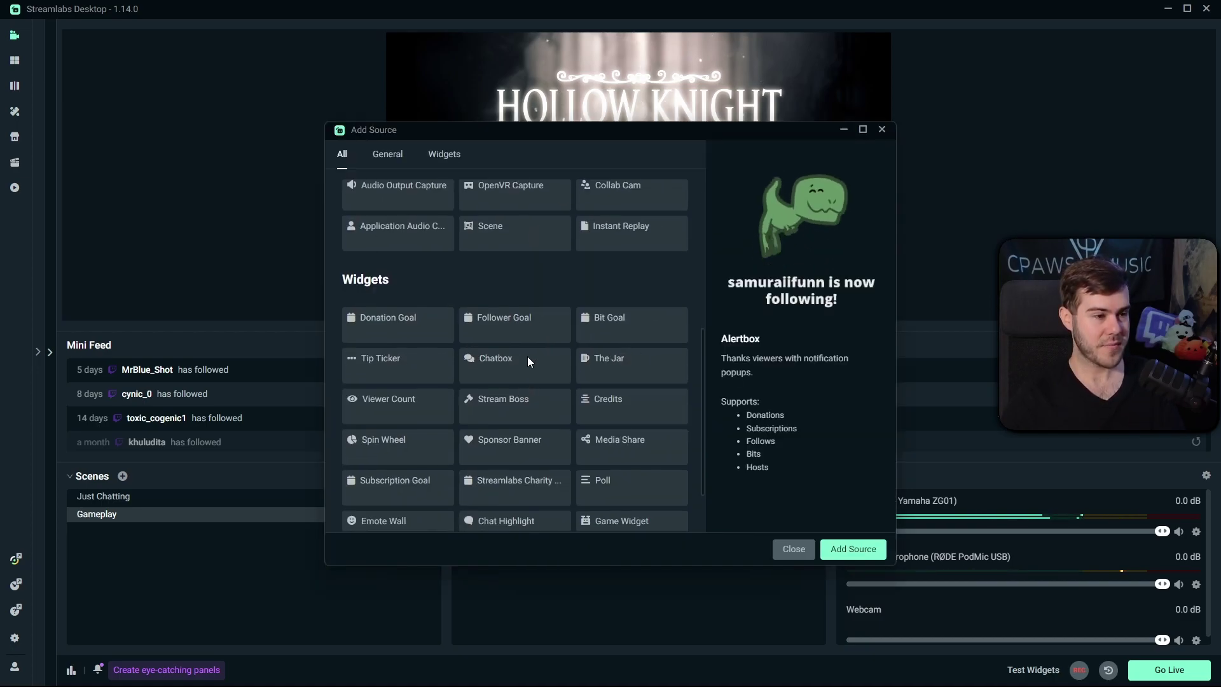
{"action": "left_click", "coordinate": [528, 356]}
{"action": "left_click", "coordinate": [852, 549]}
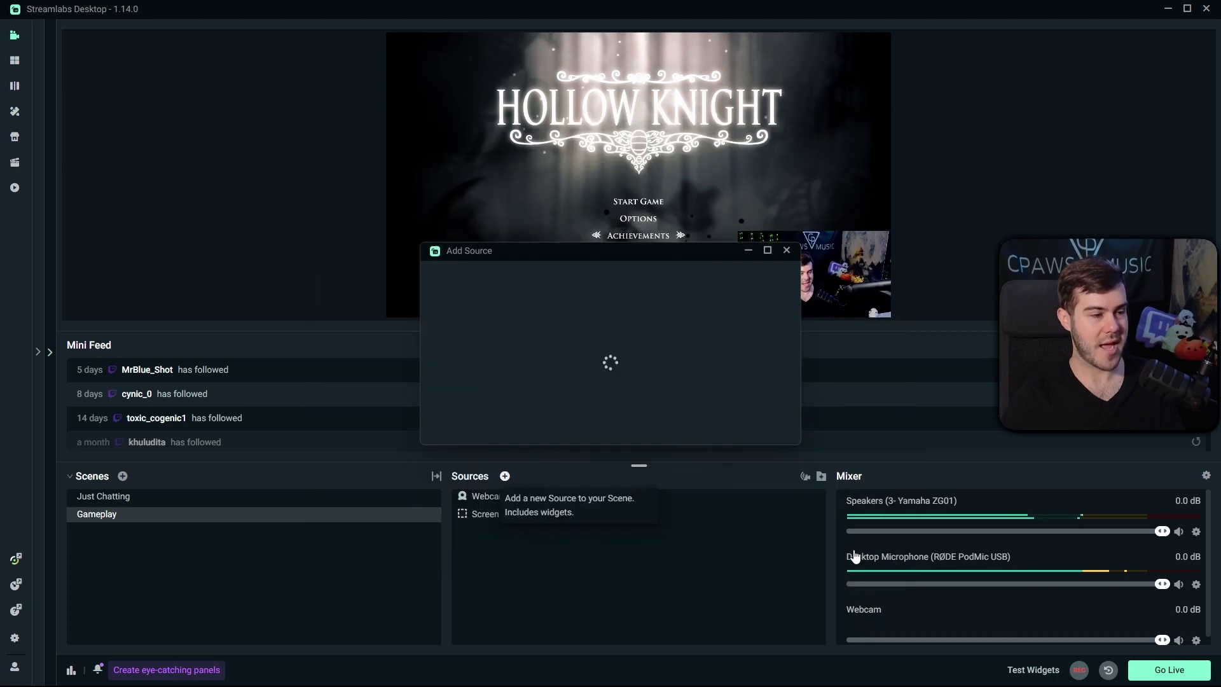
{"action": "left_click", "coordinate": [529, 426]}
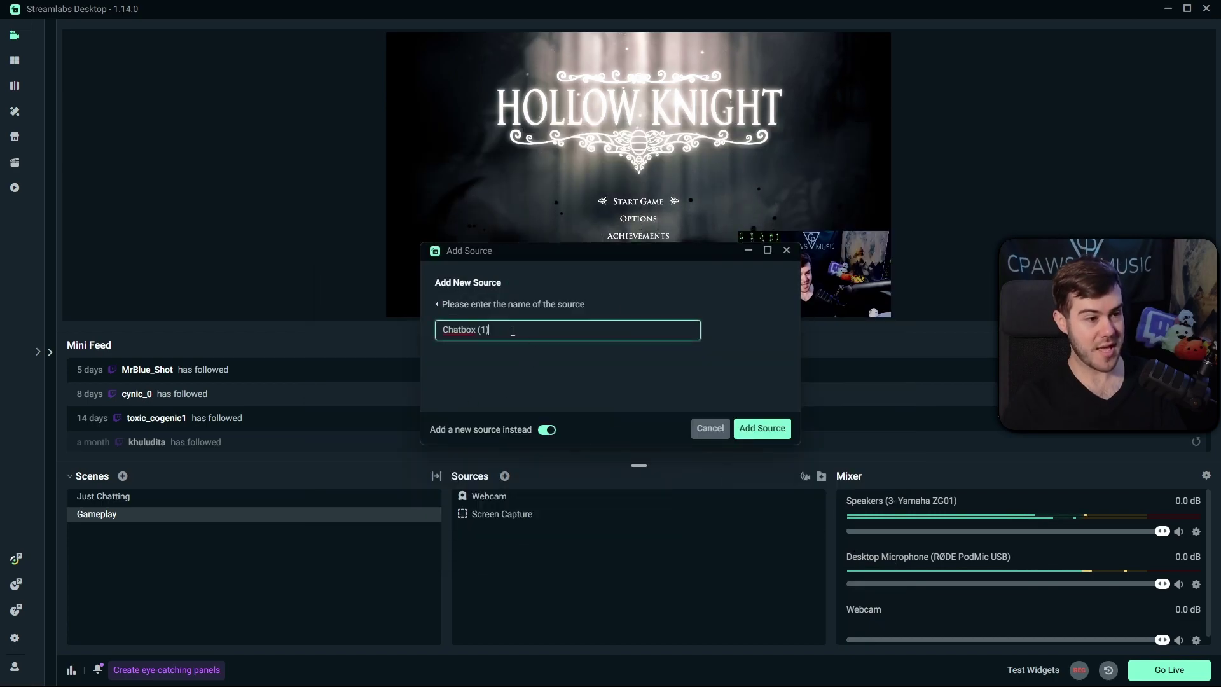
{"action": "type", "text": "for Gamepa"}
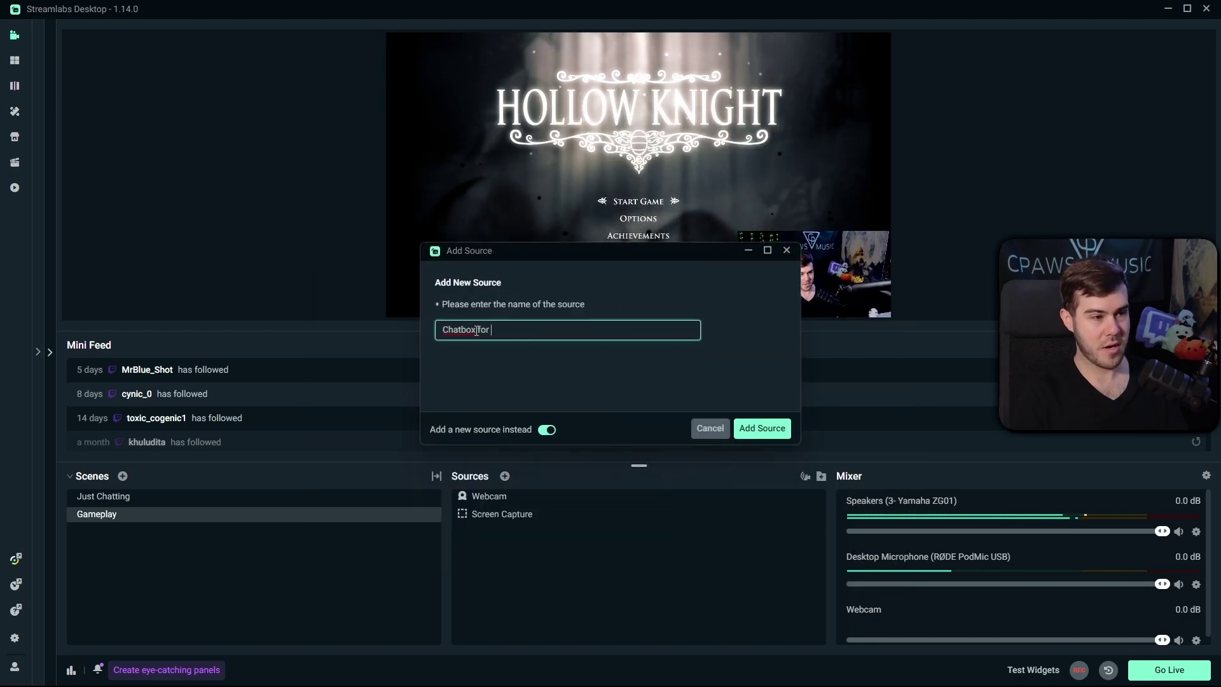
{"action": "type", "text": "y"}
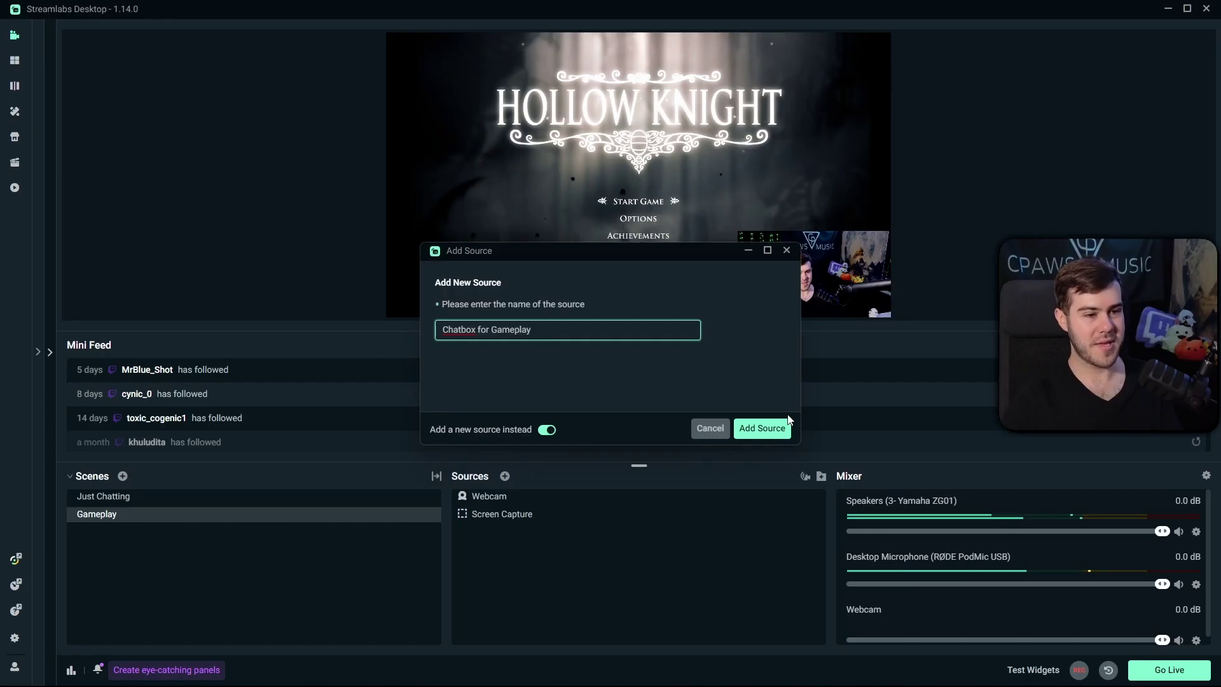
{"action": "left_click", "coordinate": [973, 529]}
Step: Size the new chatbox to 400 × 300 px and drag it toward the lower-left
{"action": "scroll", "coordinate": [700, 414], "scroll_direction": "down", "scroll_amount": 10}
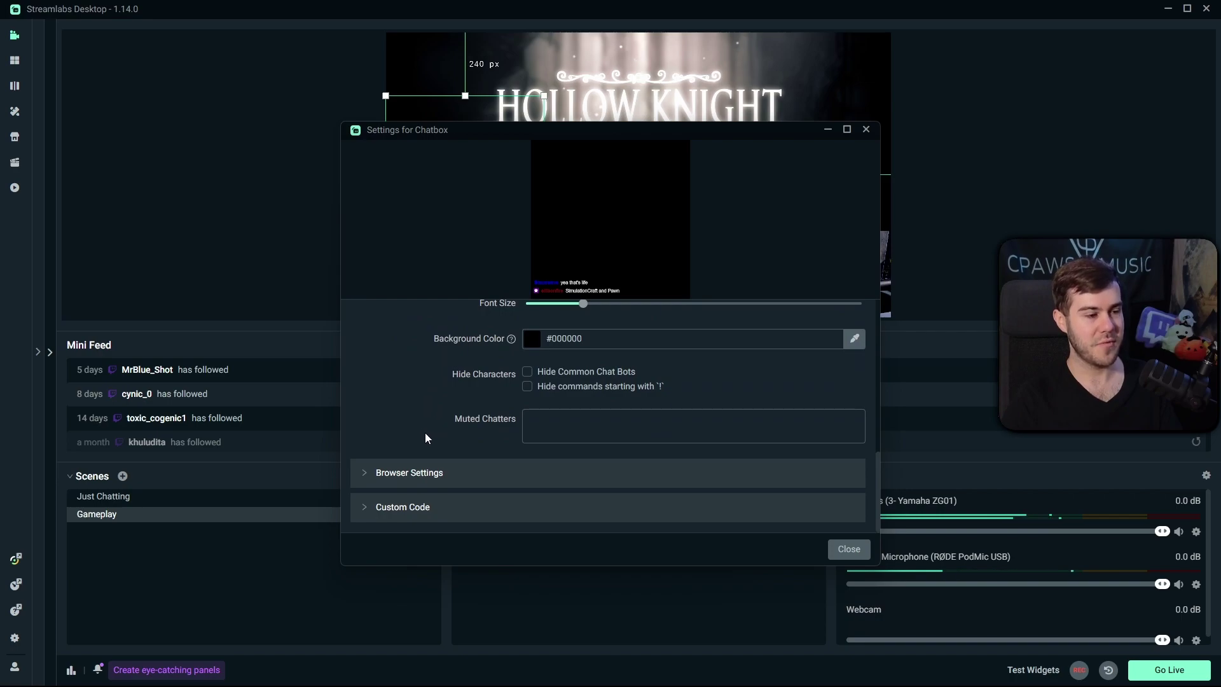
{"action": "left_click", "coordinate": [396, 477]}
{"action": "scroll", "coordinate": [420, 424], "scroll_direction": "down", "scroll_amount": 5}
{"action": "left_click_drag", "start_coordinate": [517, 130], "coordinate": [726, 139]}
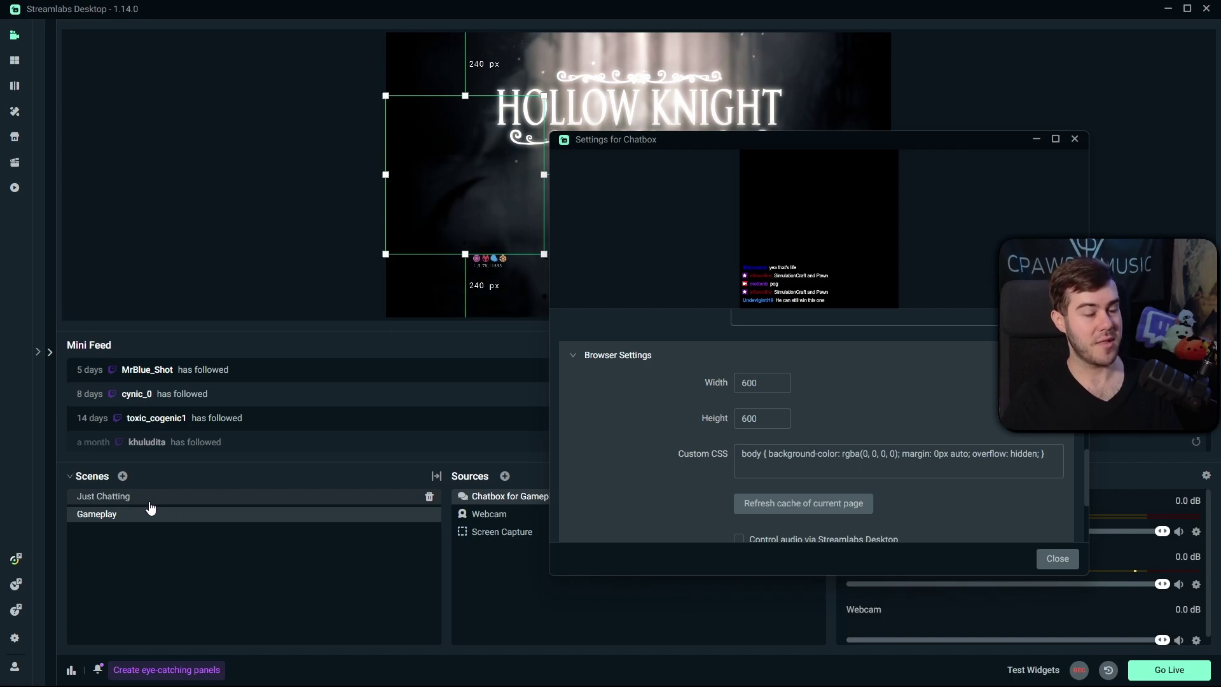
{"action": "left_click", "coordinate": [747, 382]}
{"action": "key", "text": "BackSpace"}
{"action": "type", "text": "4"}
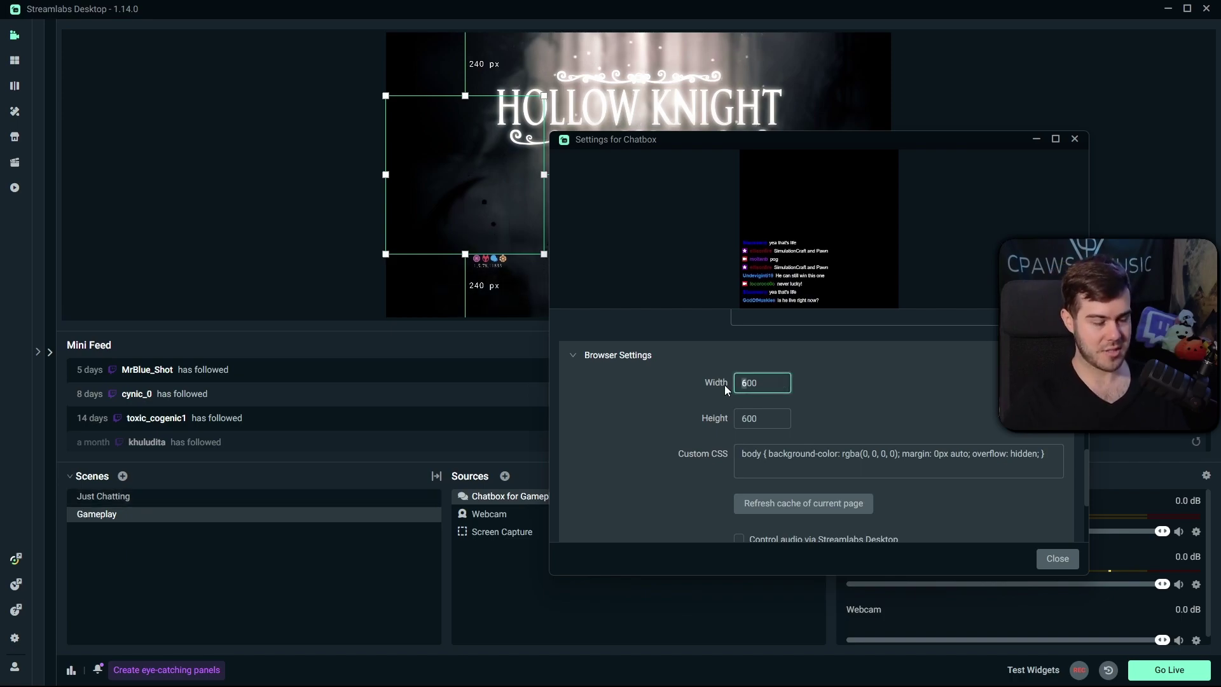
{"action": "key", "text": "BackSpace"}
{"action": "type", "text": "3"}
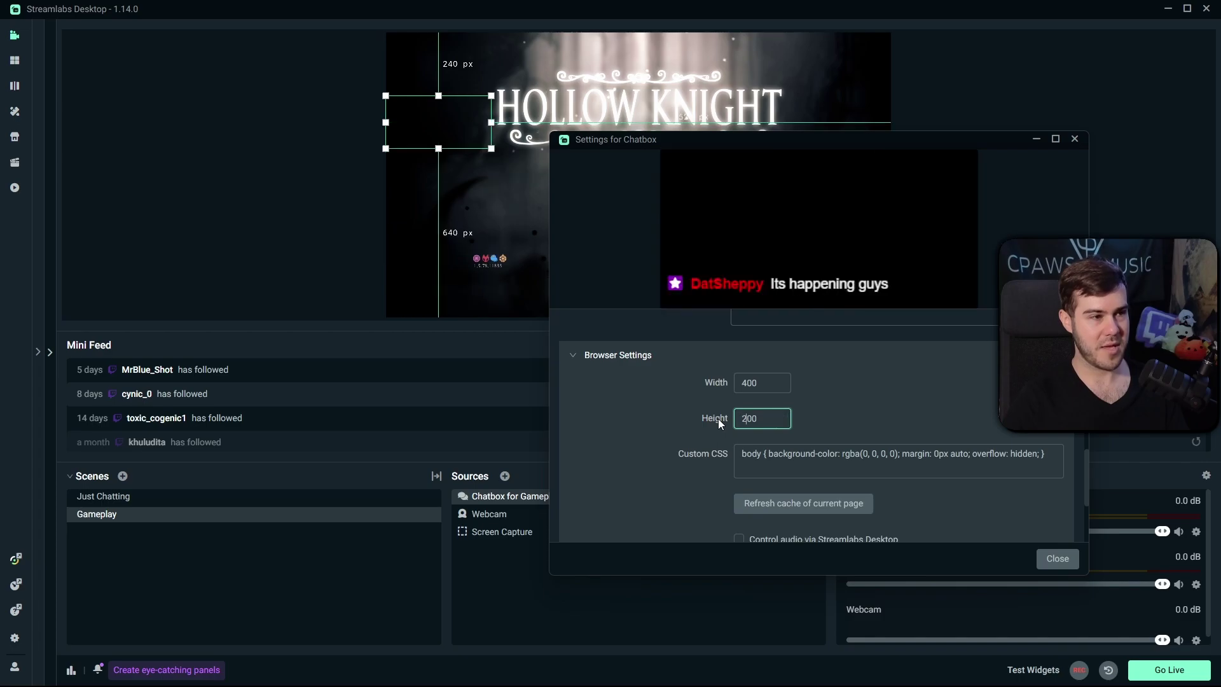
{"action": "left_click", "coordinate": [1058, 558]}
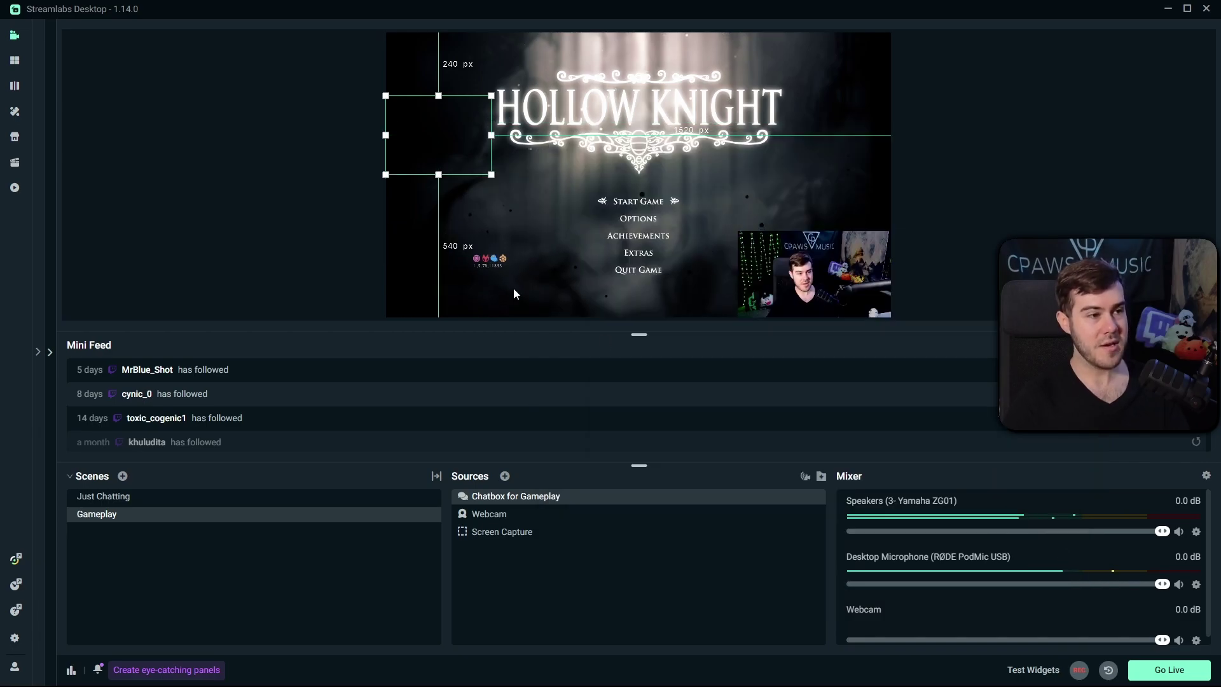
{"action": "left_click_drag", "start_coordinate": [443, 141], "coordinate": [452, 275]}
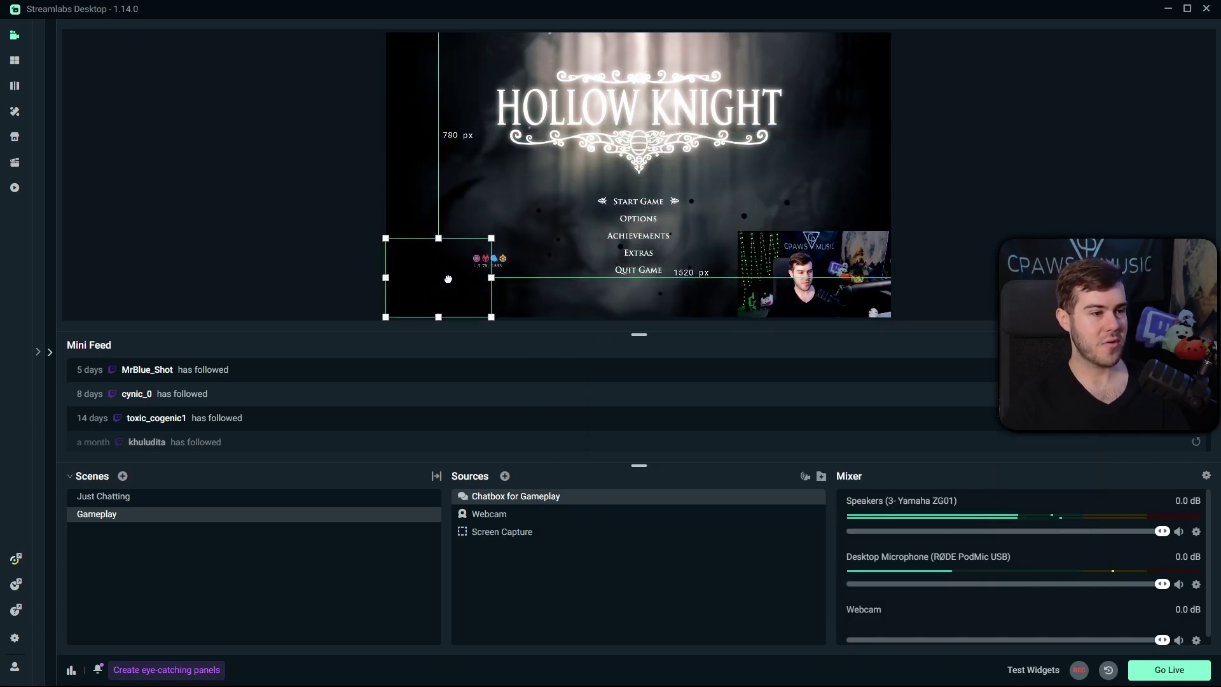
Step: Send 'asdf' test messages in stream chat to show them in the gameplay chatbox
{"action": "left_click", "coordinate": [50, 351]}
{"action": "type", "text": "asdf"}
{"action": "key", "text": "Return"}
{"action": "type", "text": "asdf"}
{"action": "key", "text": "Return"}
{"action": "type", "text": "asdf asd f asdf as df asd fgs dfg"}
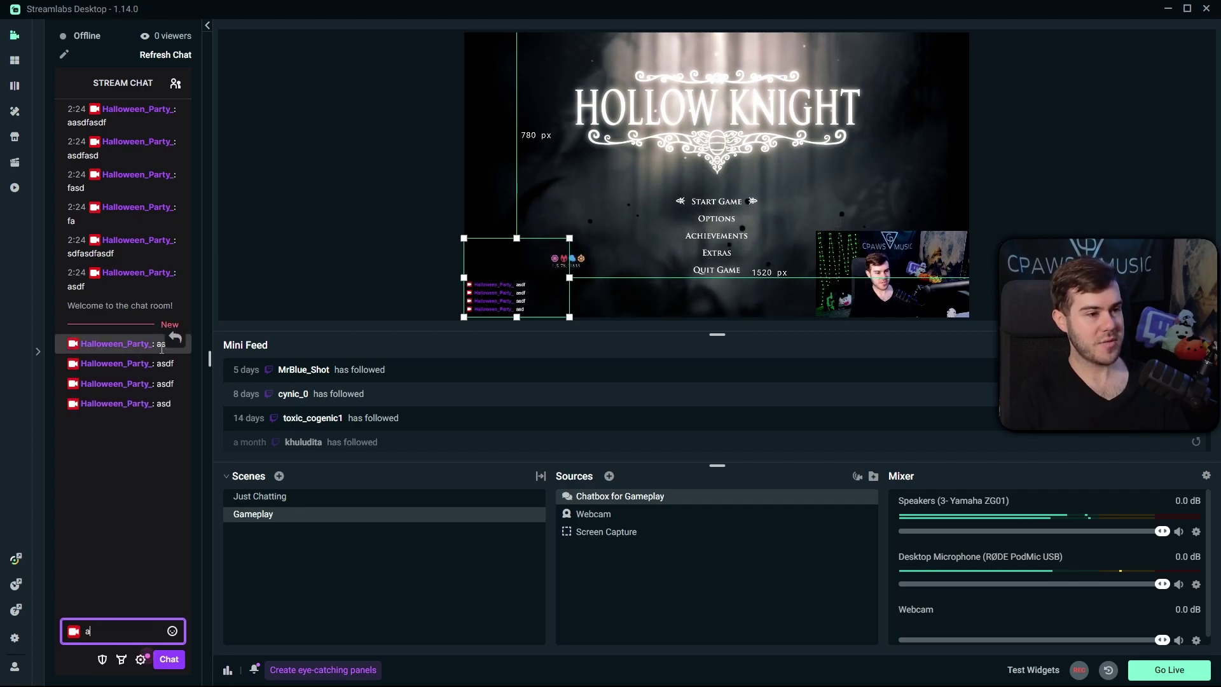
{"action": "left_click", "coordinate": [342, 187]}
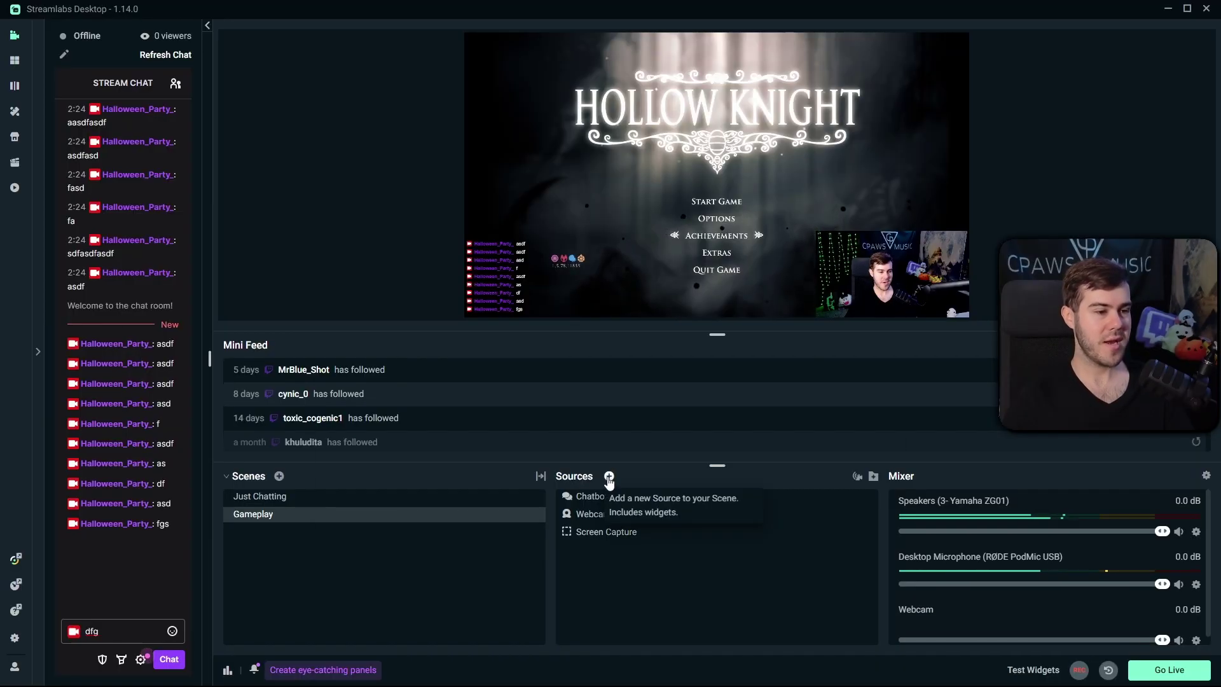
Step: Add the existing Alertbox, shrink it to about 193 × 145, then switch to Just Chatting and back
{"action": "left_click", "coordinate": [360, 530]}
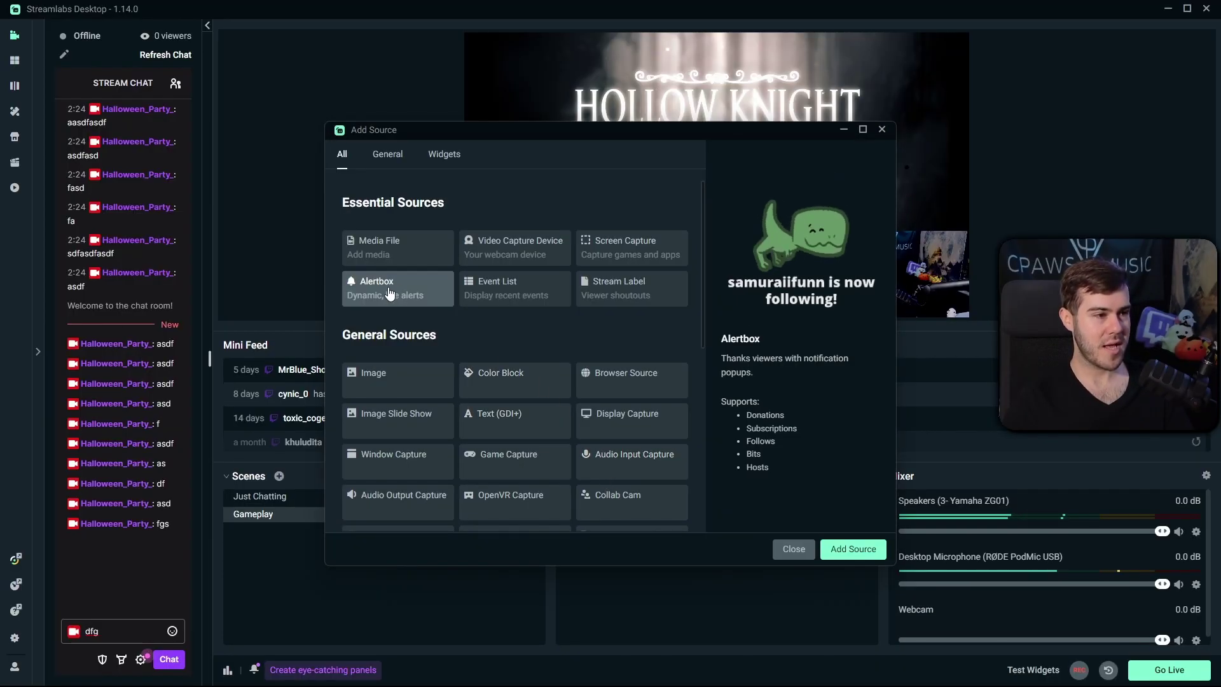
{"action": "left_click", "coordinate": [852, 550]}
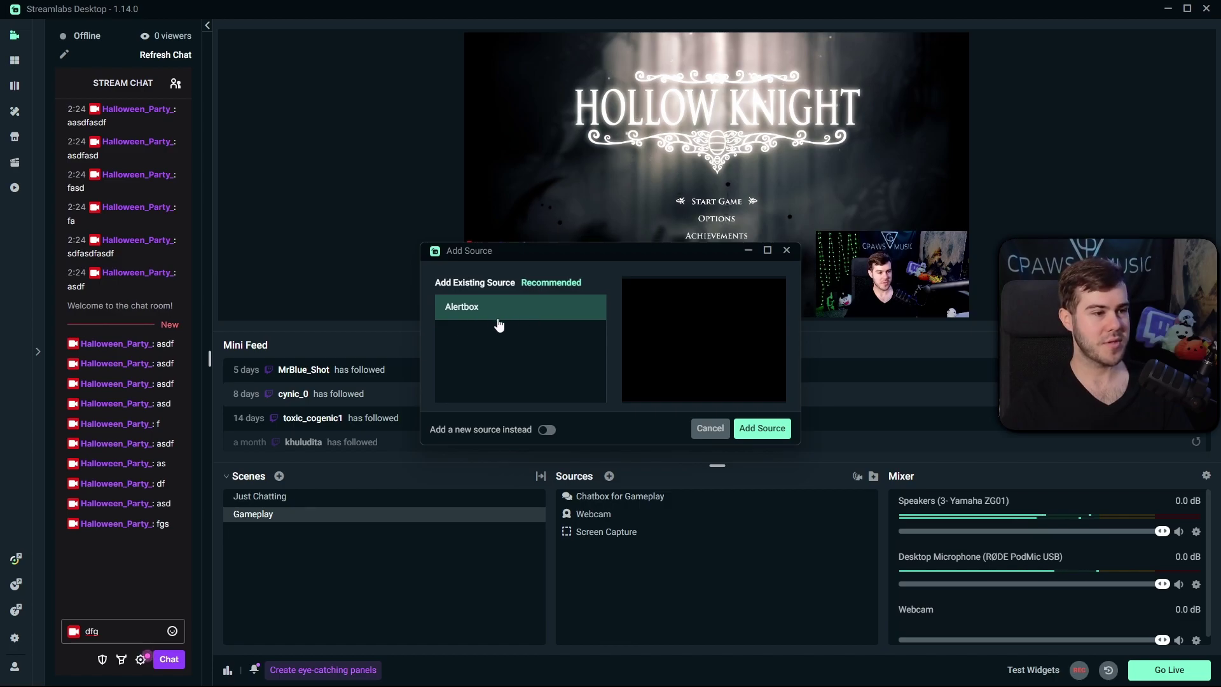
{"action": "left_click", "coordinate": [781, 429]}
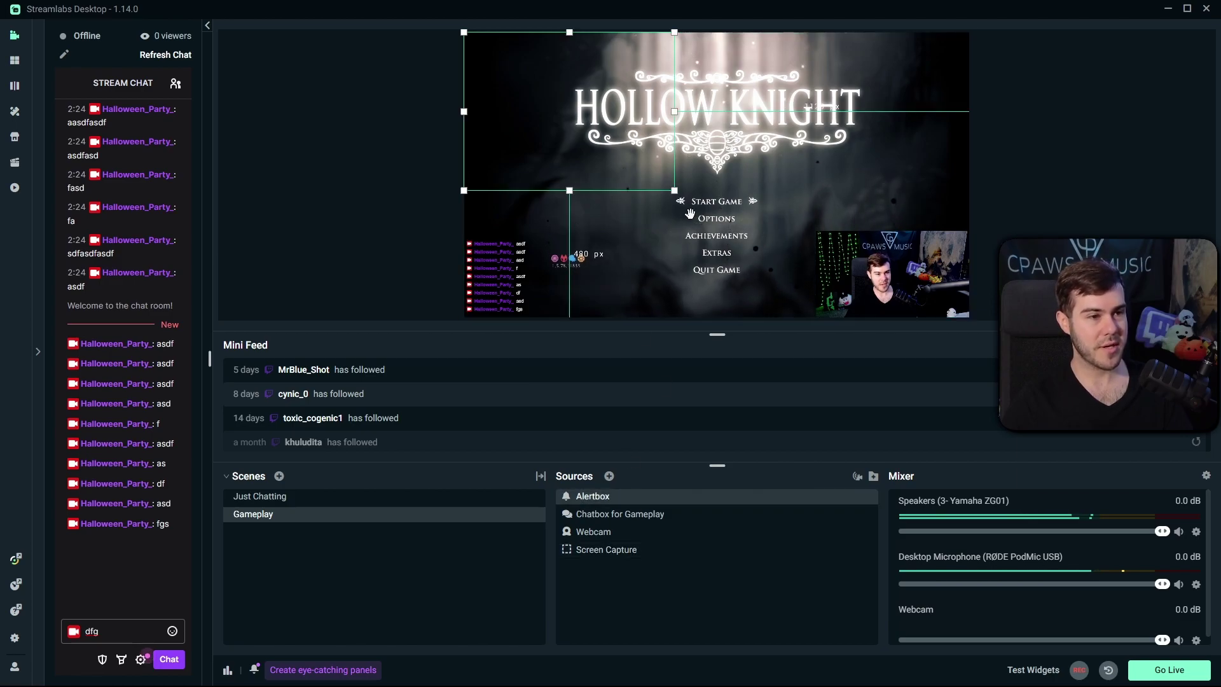
{"action": "left_click_drag", "start_coordinate": [674, 190], "coordinate": [532, 117]}
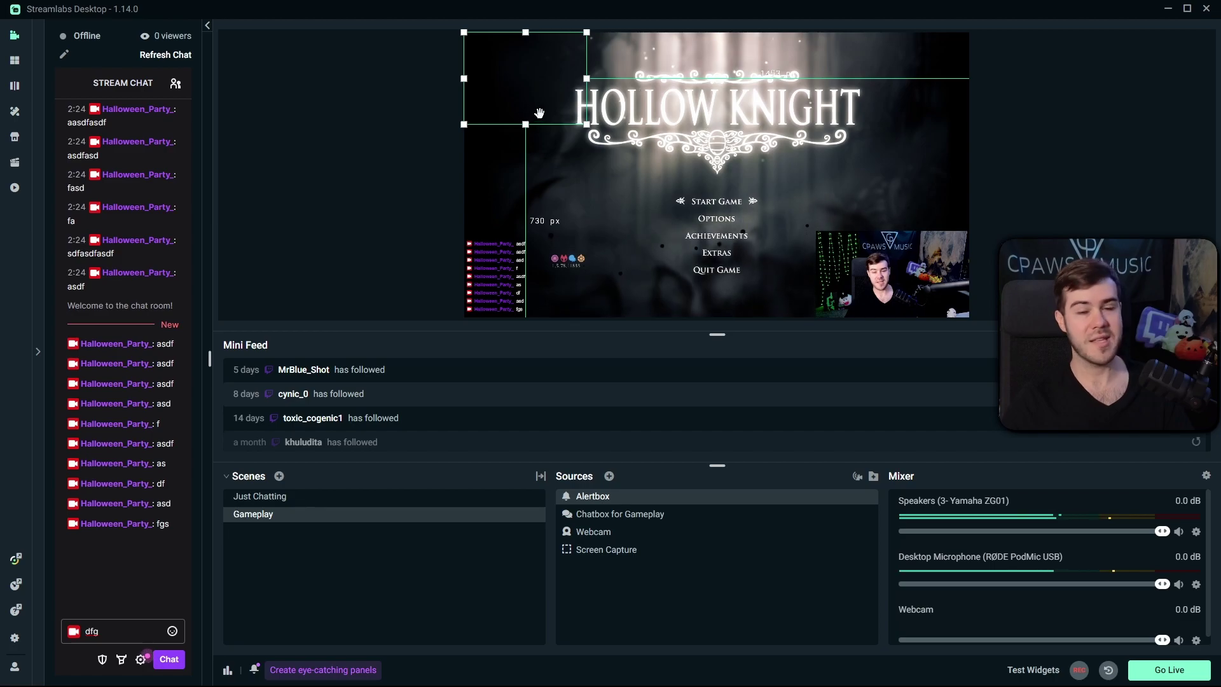
{"action": "left_click", "coordinate": [316, 502]}
{"action": "left_click", "coordinate": [382, 516]}
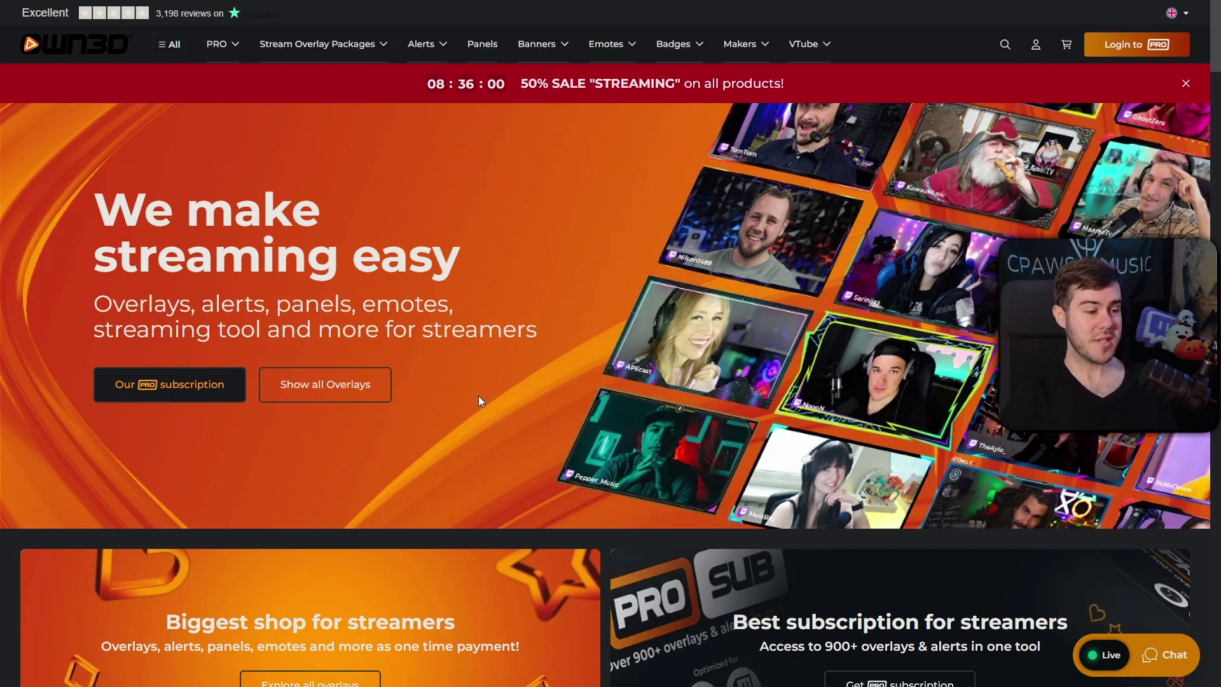
Step: From Stream Design Bestseller, open the DarkMode package and play its fourth gallery video
{"action": "scroll", "coordinate": [480, 399], "scroll_direction": "down", "scroll_amount": 10}
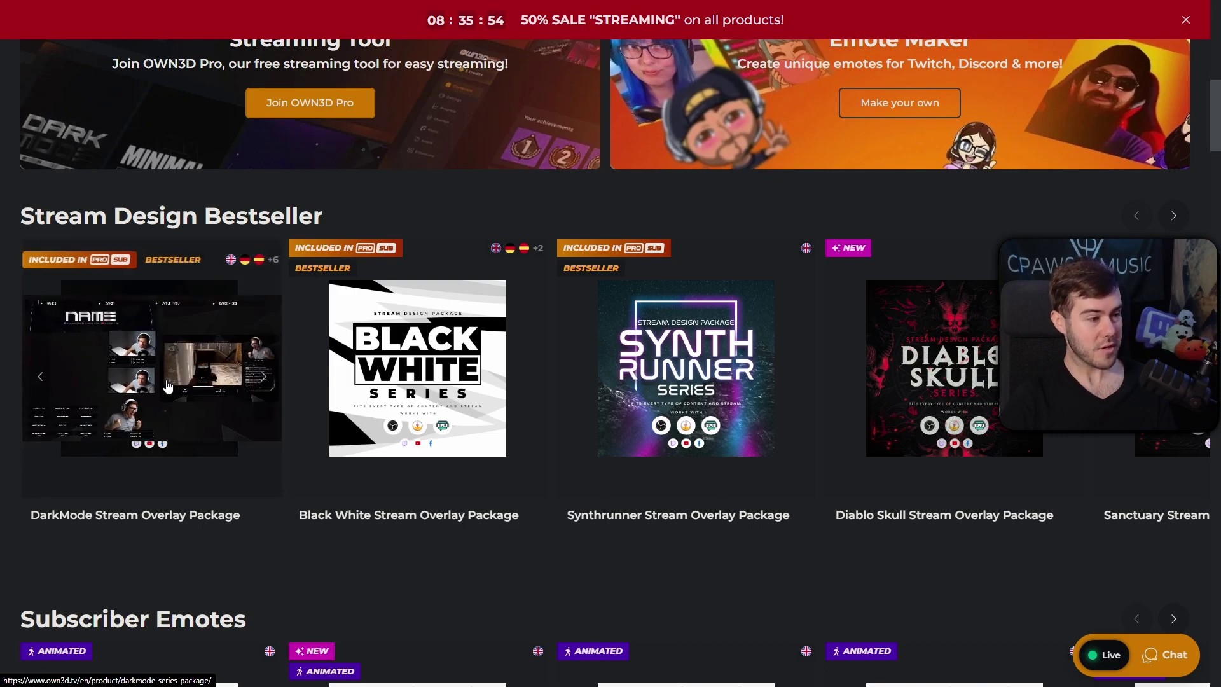
{"action": "left_click", "coordinate": [167, 386]}
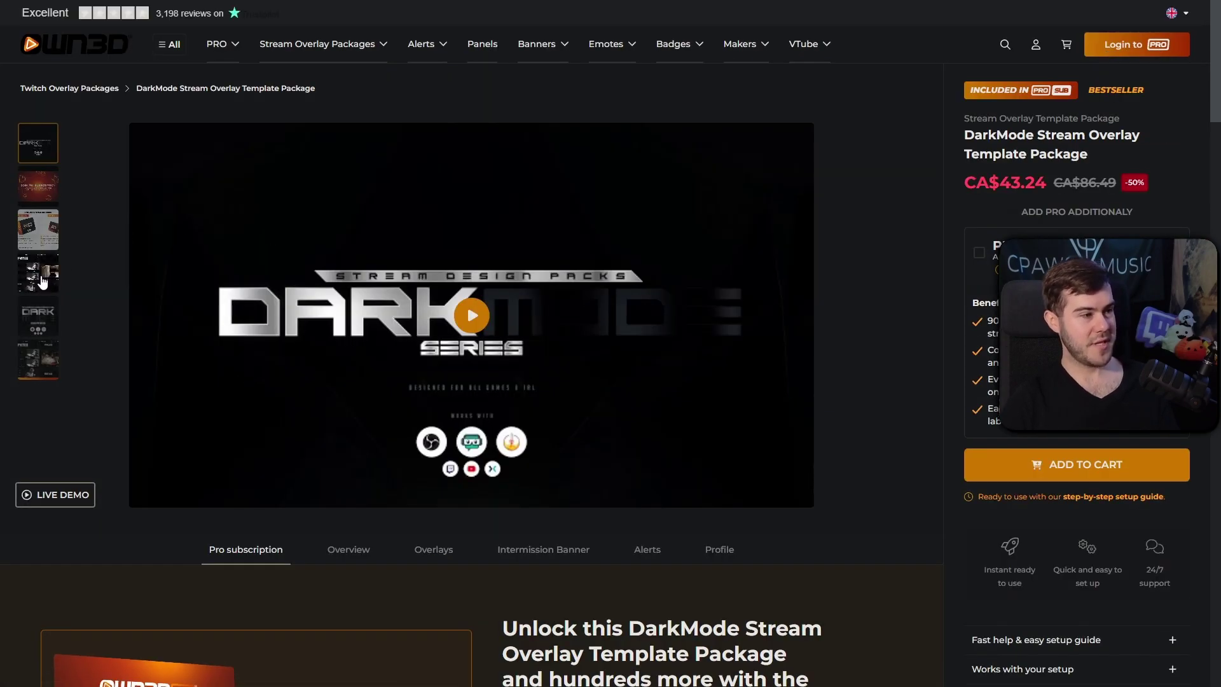
{"action": "left_click", "coordinate": [38, 272]}
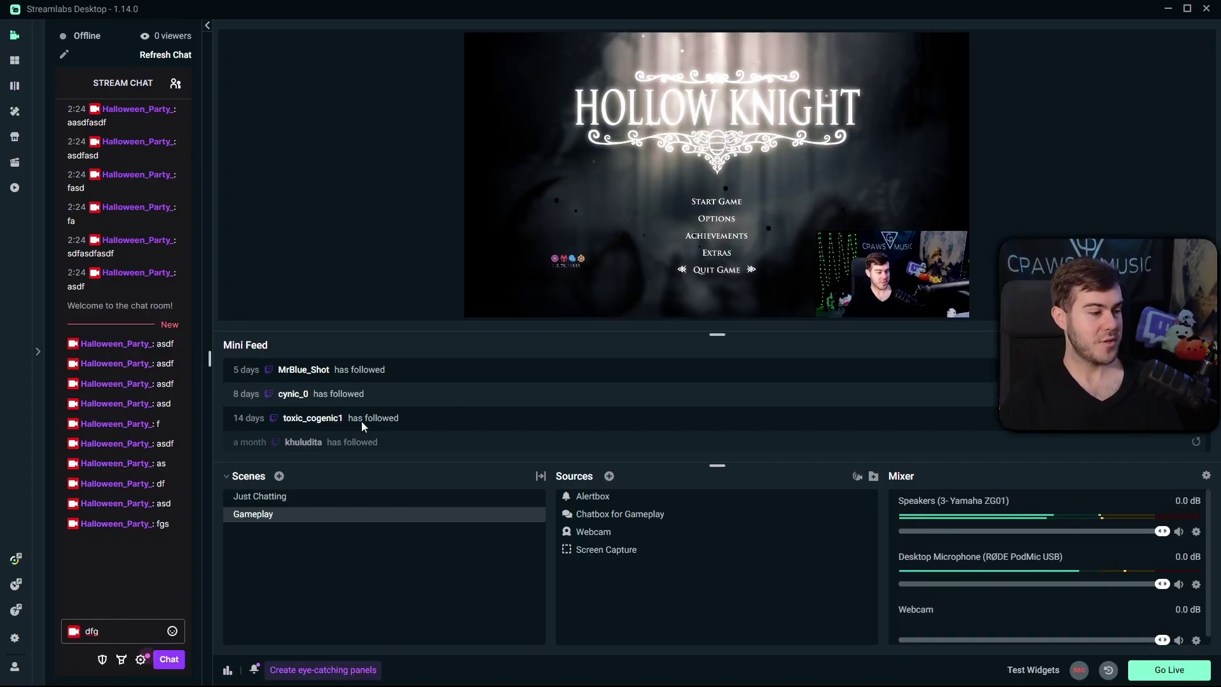
Step: Import DarkMode.overlay from the 2. Step - Streamlabs Import folder and preview its Starting scene
{"action": "left_click", "coordinate": [15, 638]}
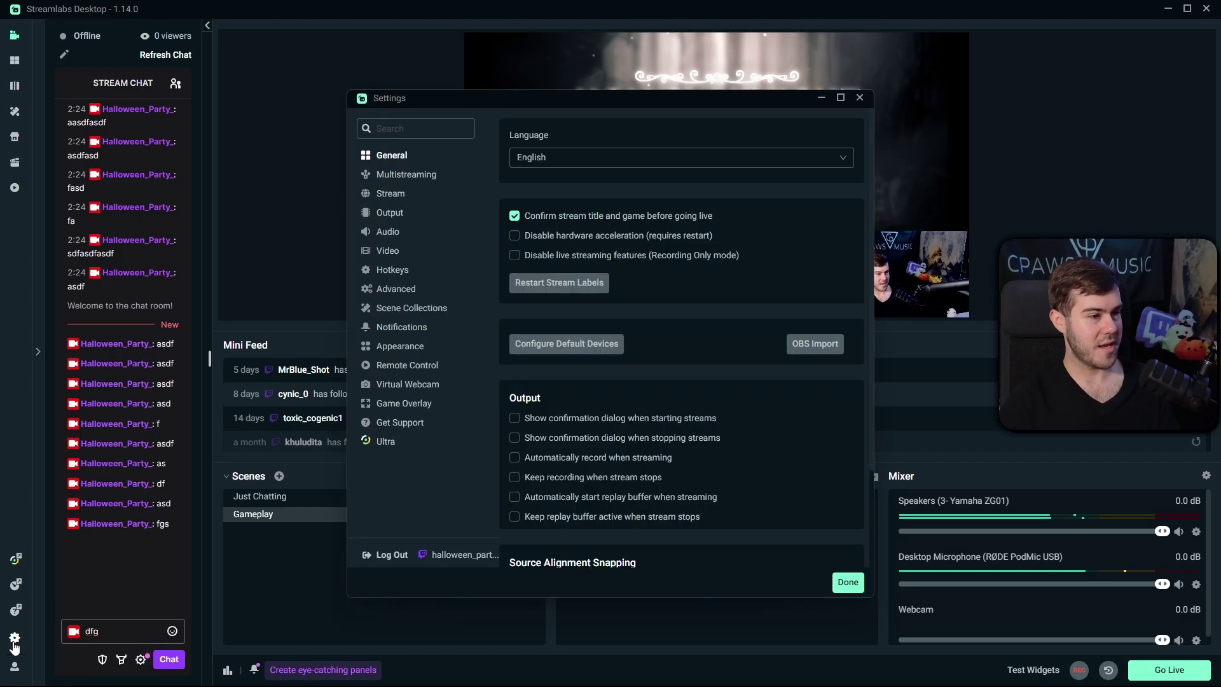
{"action": "left_click", "coordinate": [412, 309]}
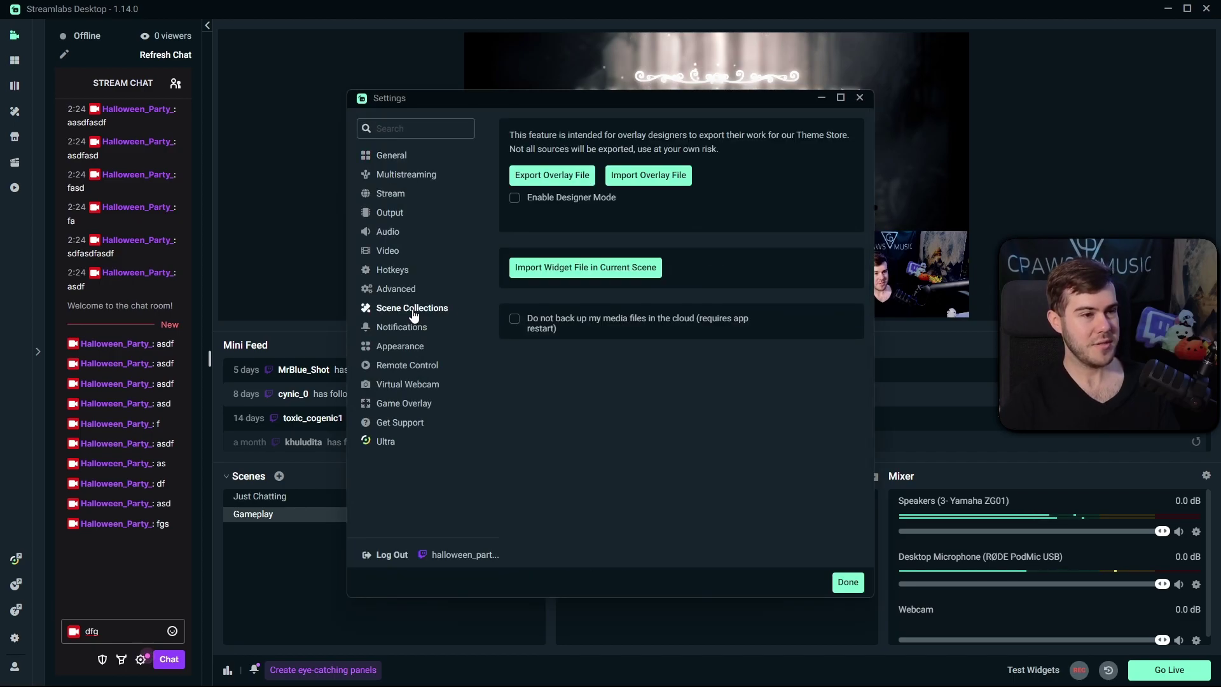
{"action": "left_click", "coordinate": [648, 175]}
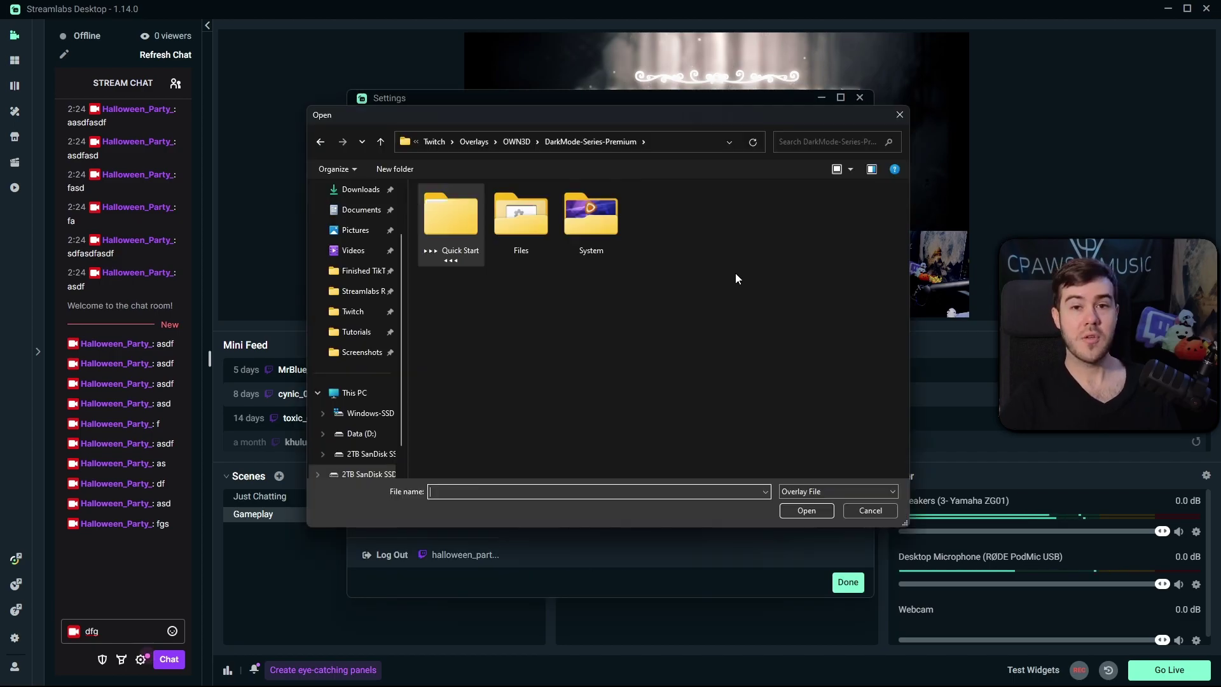
{"action": "double_click", "coordinate": [459, 227]}
{"action": "double_click", "coordinate": [529, 231]}
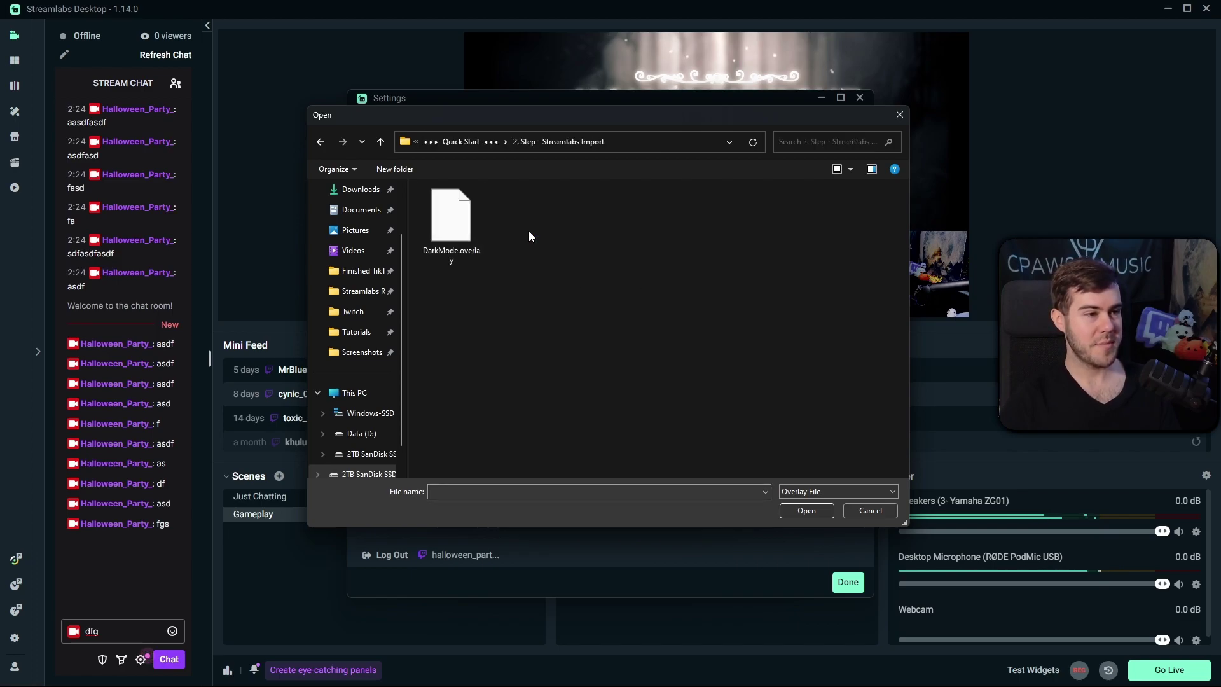
{"action": "double_click", "coordinate": [456, 231]}
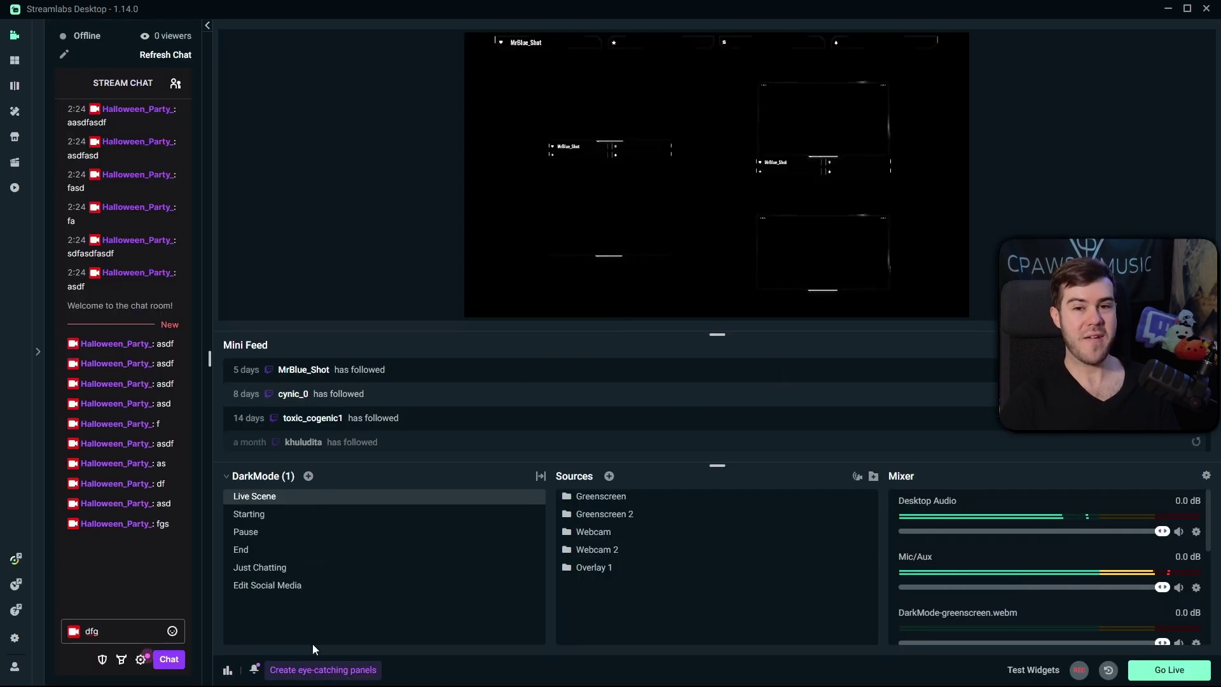
{"action": "left_click", "coordinate": [281, 520]}
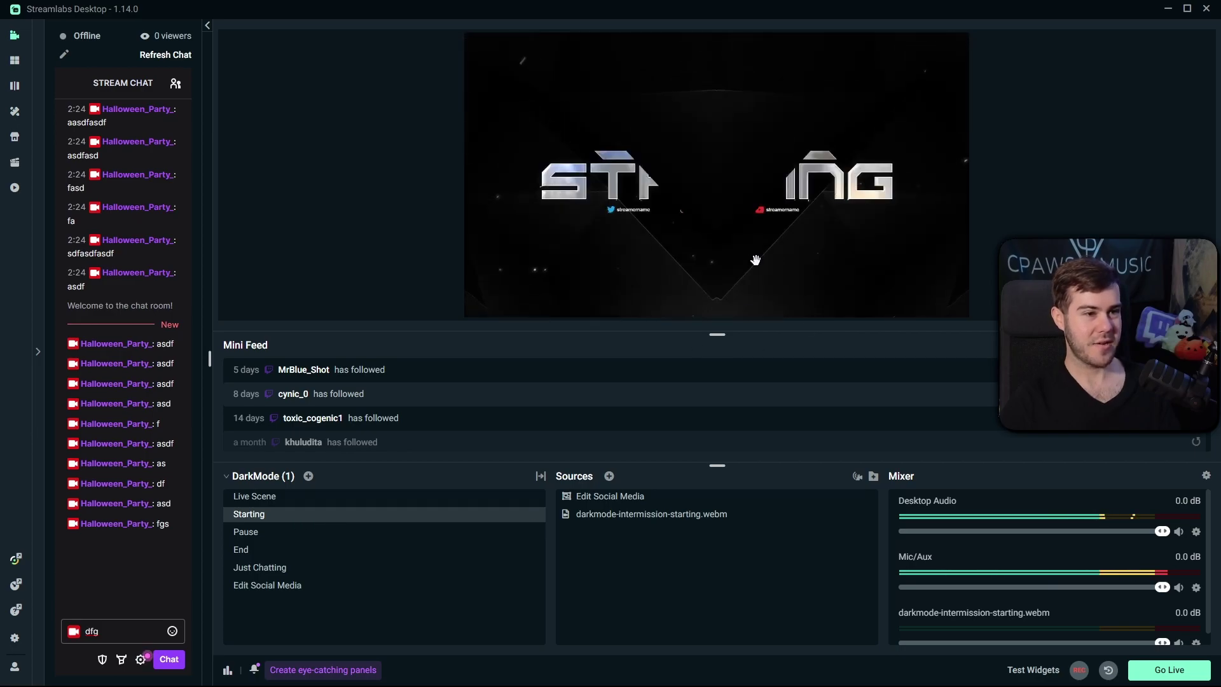
Step: Preview the Just Chatting and Live Scene layouts, then switch back to the Scenes collection
{"action": "left_click", "coordinate": [286, 567]}
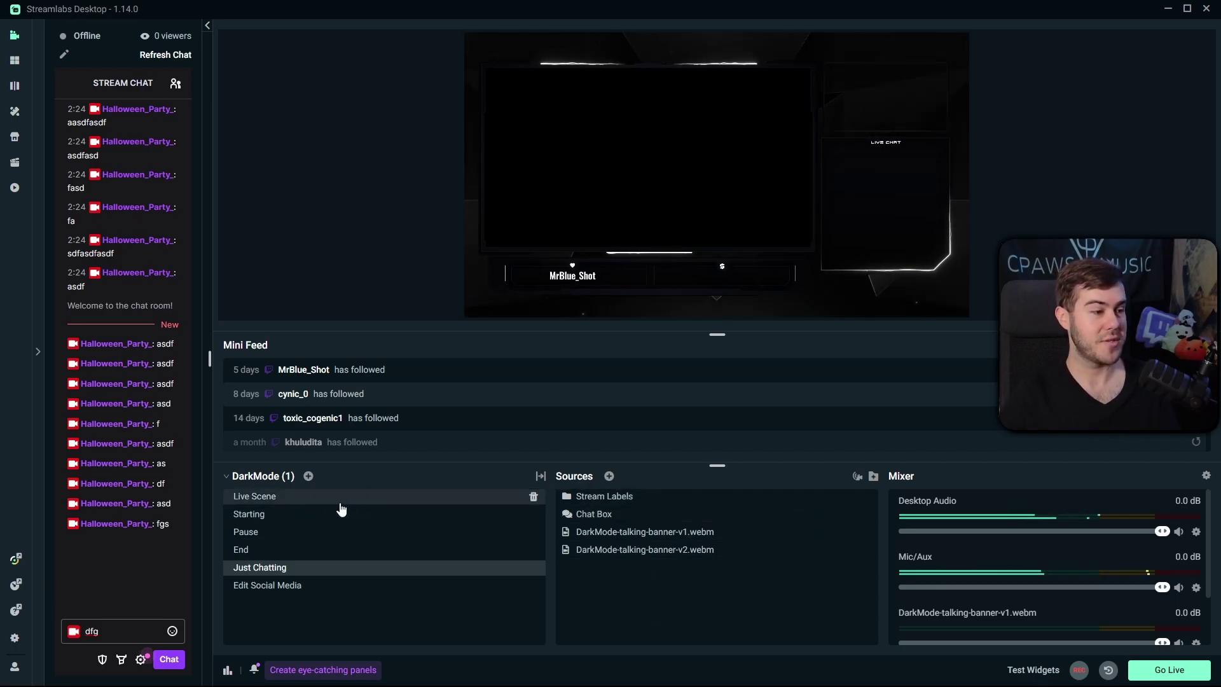
{"action": "left_click", "coordinate": [403, 496]}
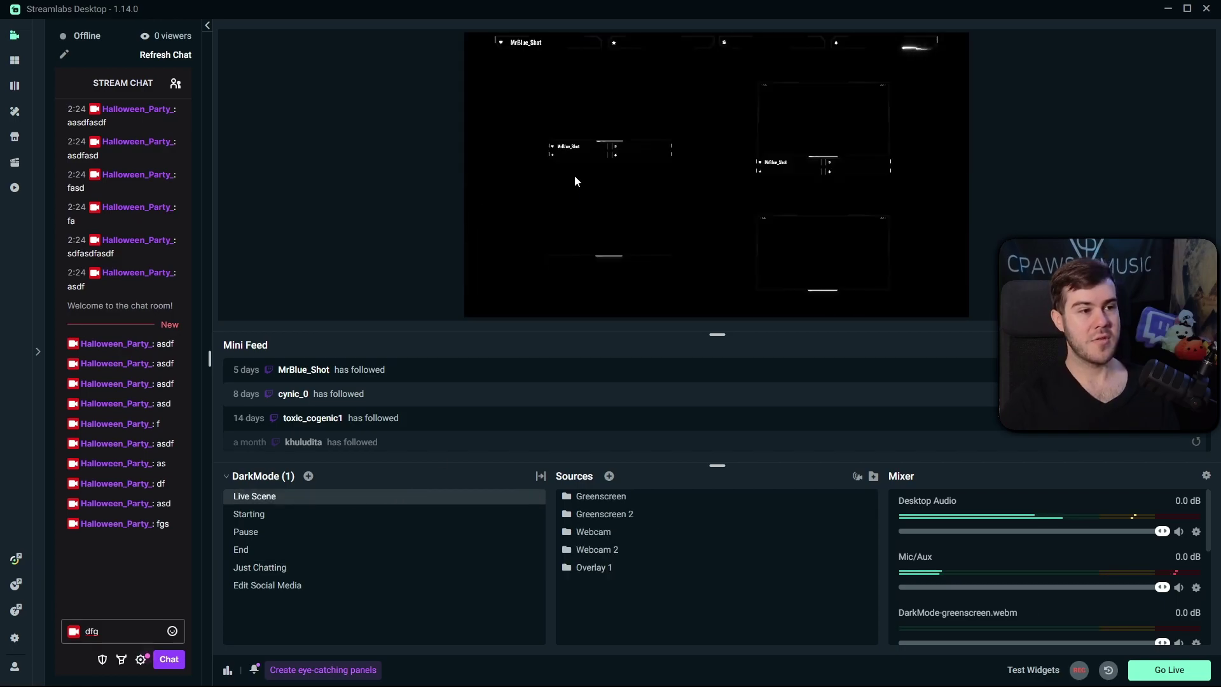
{"action": "left_click", "coordinate": [812, 101]}
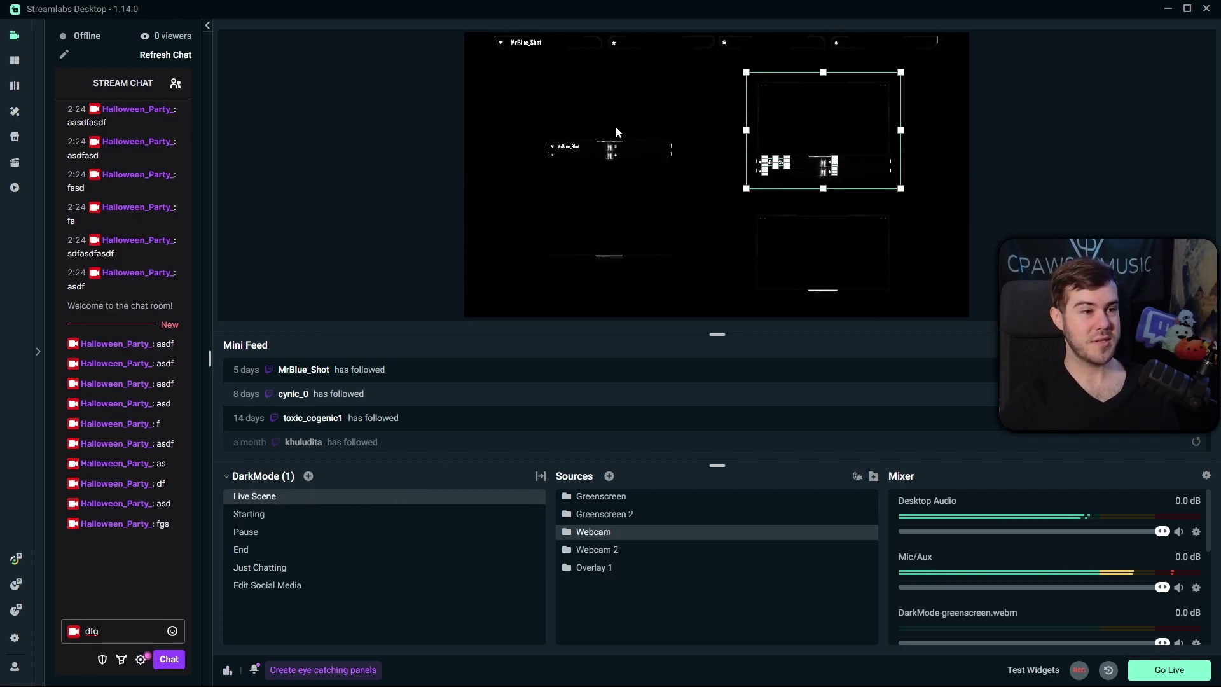
{"action": "left_click", "coordinate": [625, 237]}
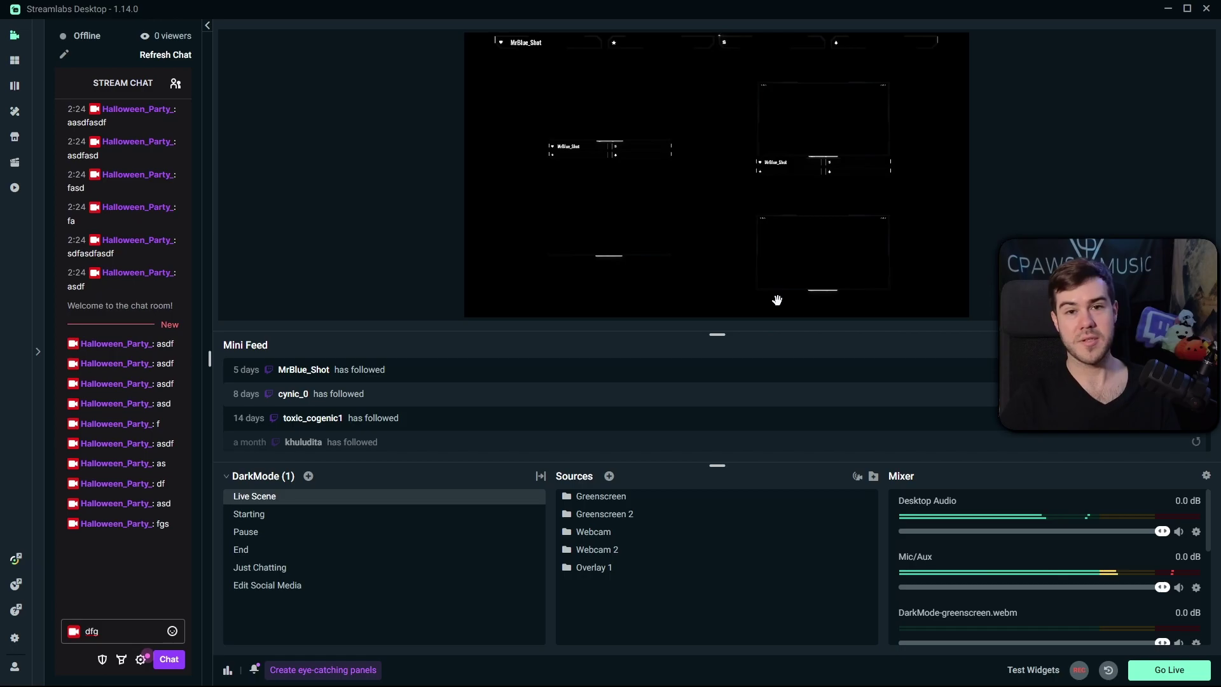
{"action": "left_click", "coordinate": [245, 480]}
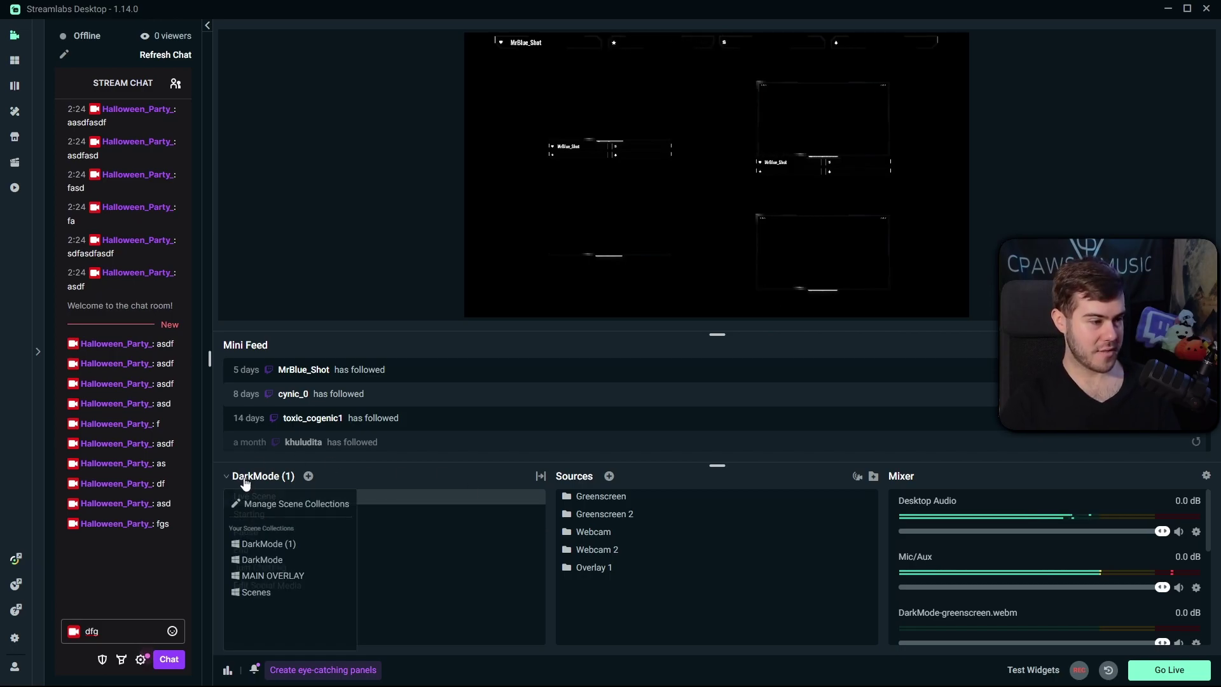
{"action": "left_click", "coordinate": [264, 594]}
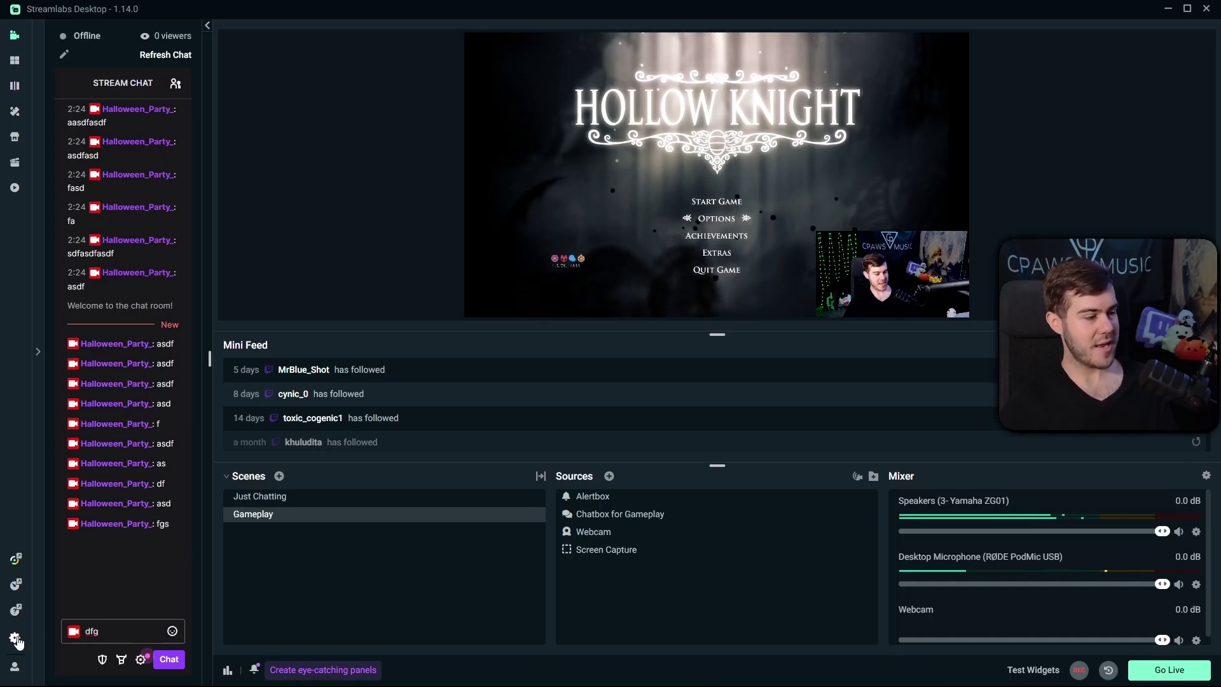
Step: Open Settings, look over the General page, and view the Stream page with Twitch connected
{"action": "left_click", "coordinate": [17, 641]}
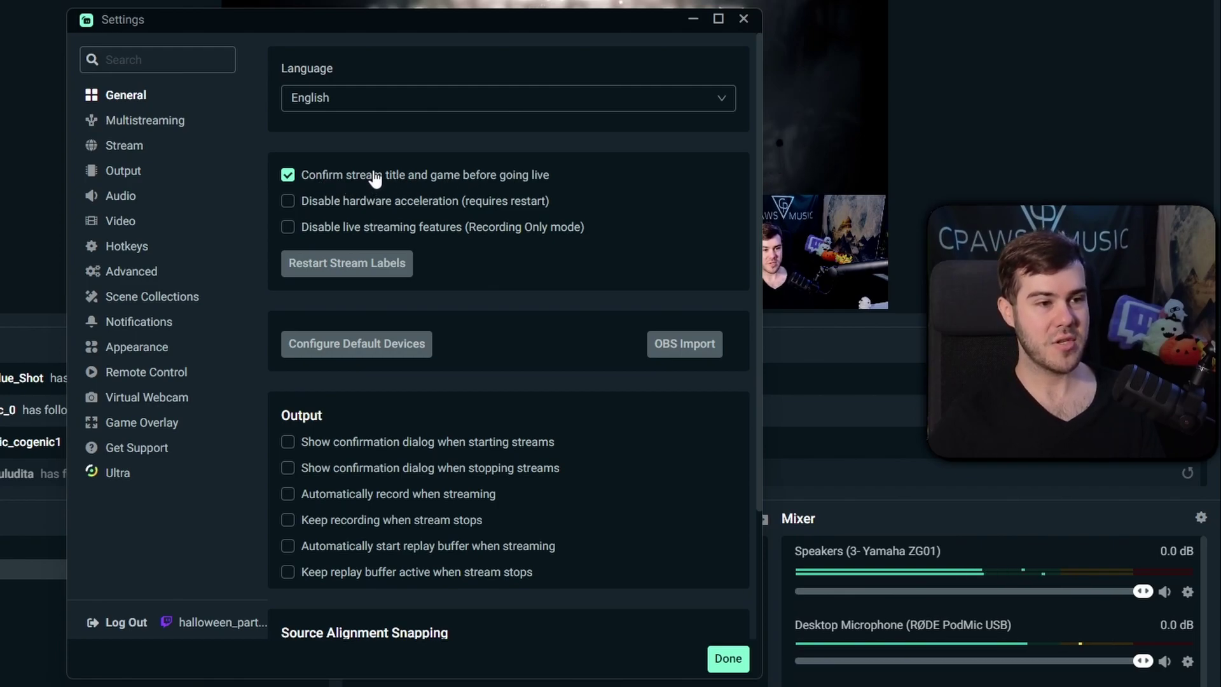
{"action": "scroll", "coordinate": [517, 344], "scroll_direction": "down", "scroll_amount": 1}
{"action": "scroll", "coordinate": [517, 343], "scroll_direction": "down", "scroll_amount": 3}
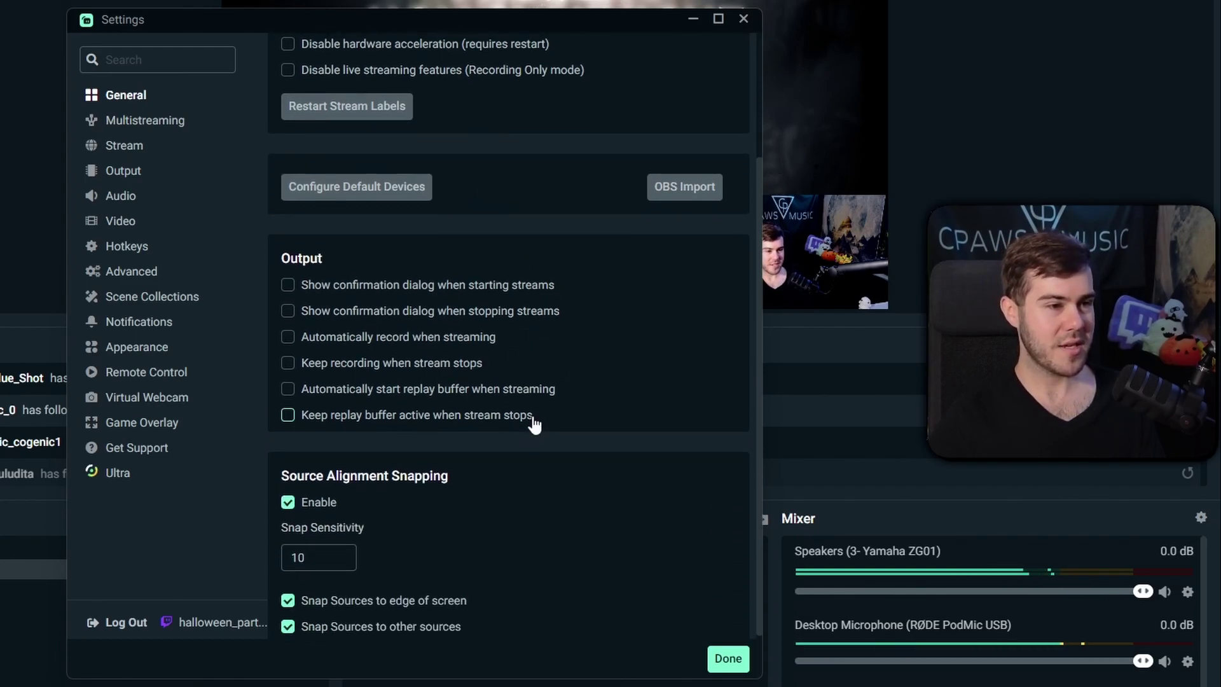
{"action": "scroll", "coordinate": [537, 400], "scroll_direction": "up", "scroll_amount": 3}
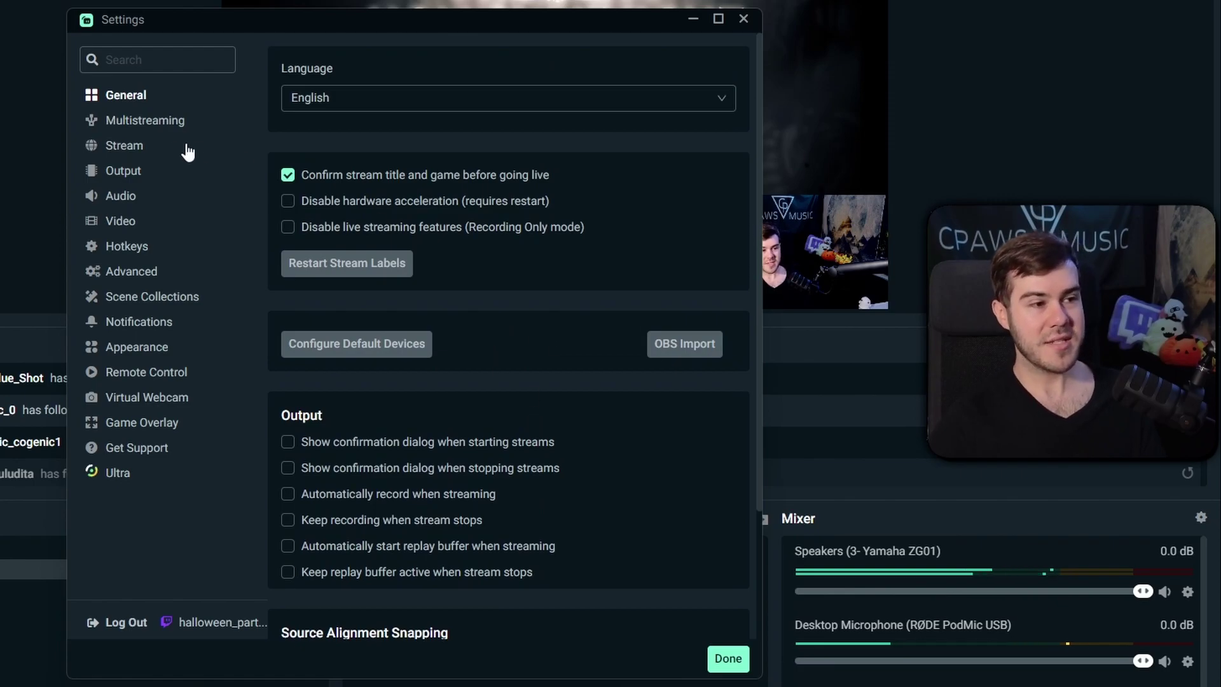
{"action": "left_click", "coordinate": [139, 150]}
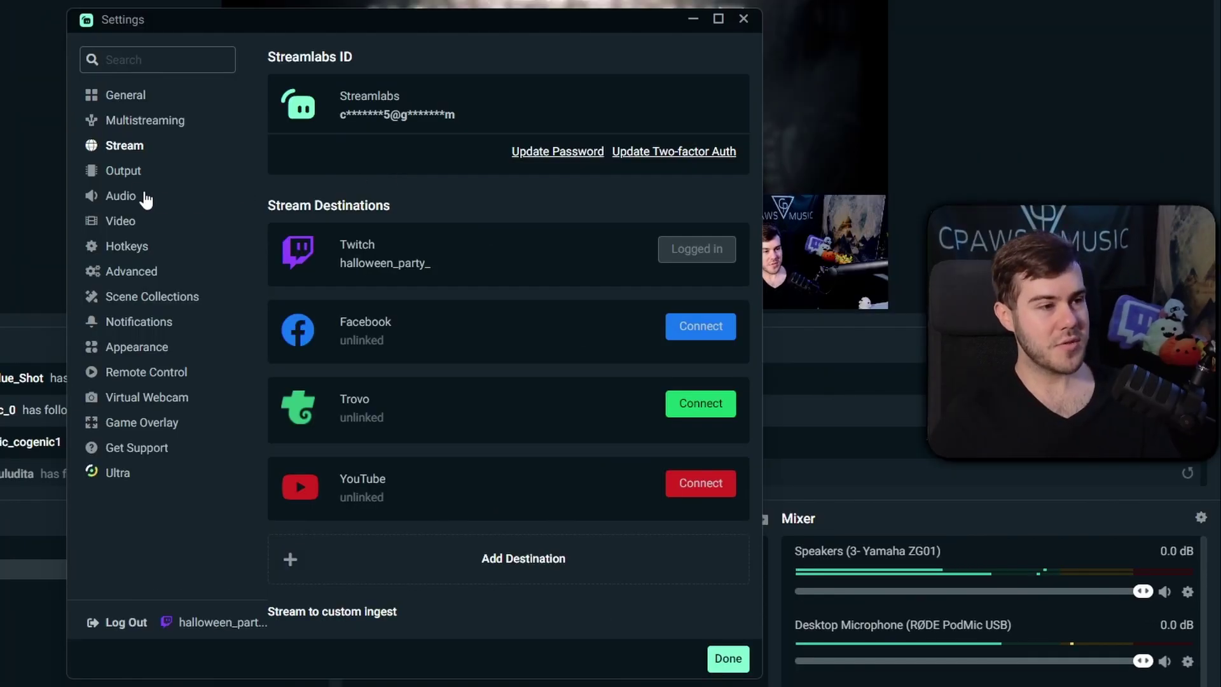
Step: Switch Output Mode to Advanced and check the NVENC encoder choice
{"action": "left_click", "coordinate": [142, 173]}
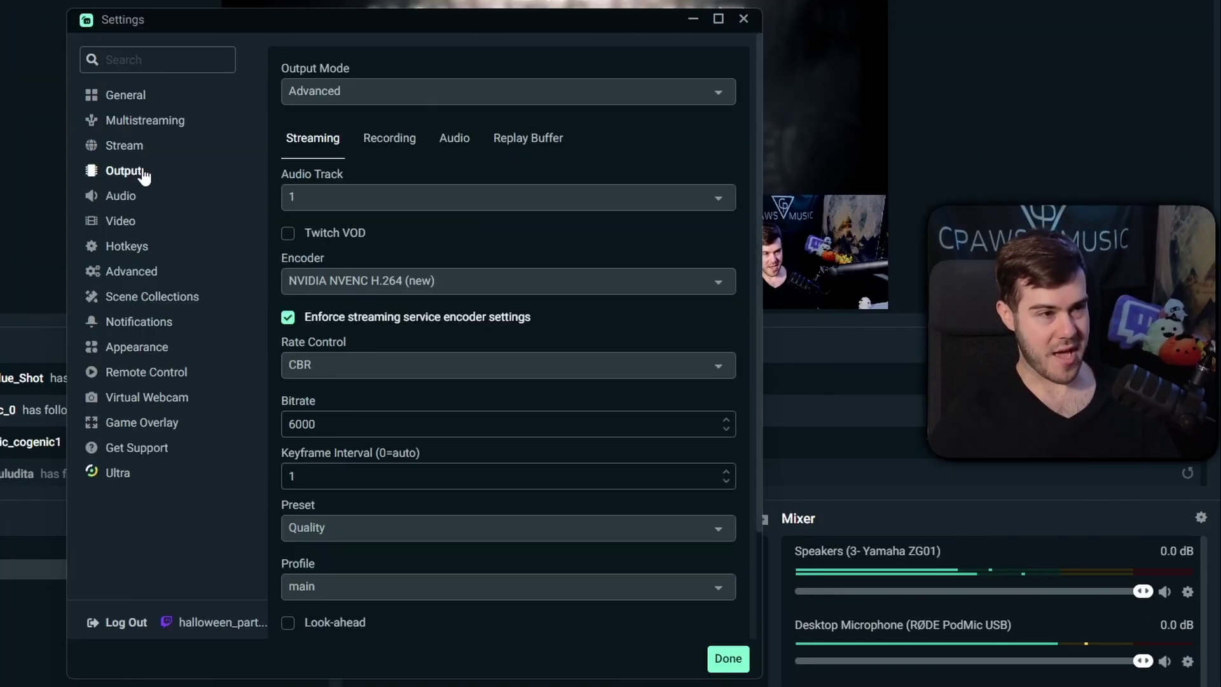
{"action": "left_click", "coordinate": [356, 93]}
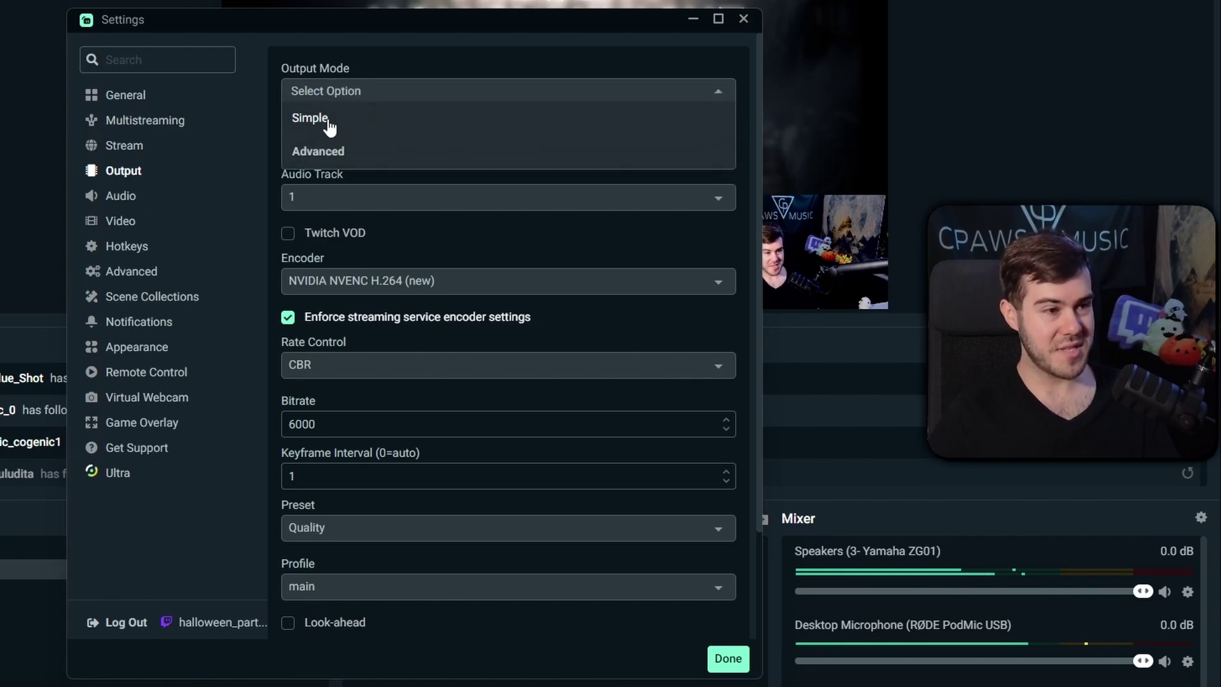
{"action": "left_click", "coordinate": [327, 154]}
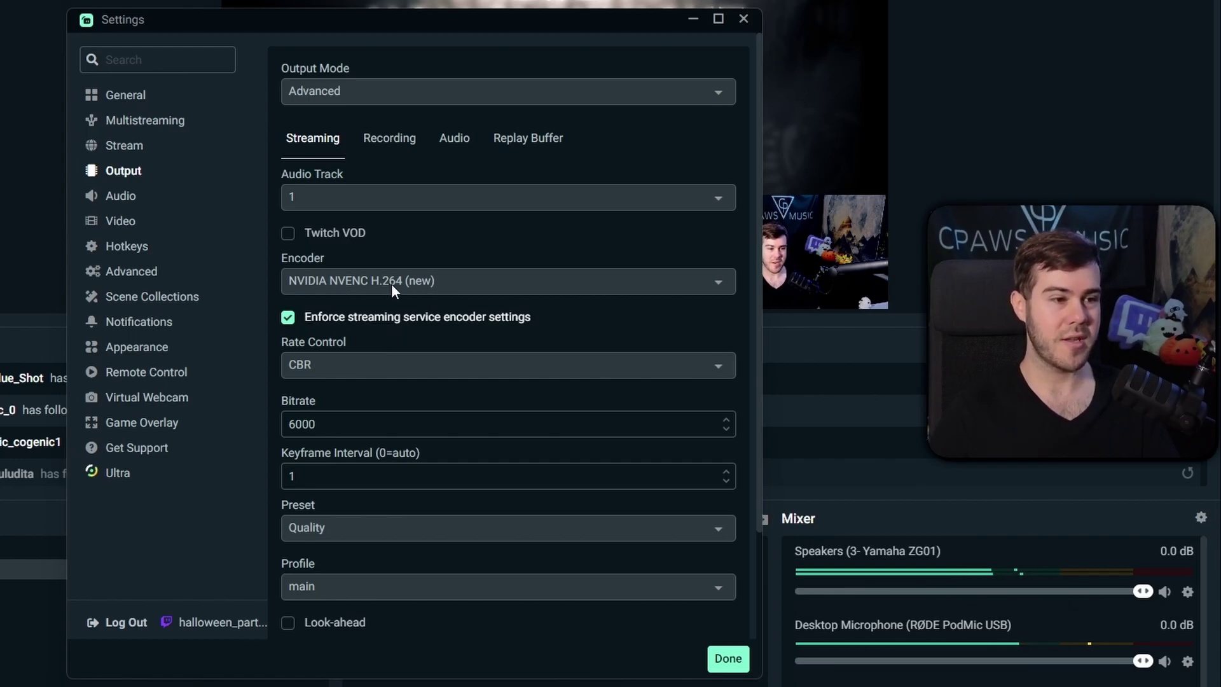
{"action": "left_click", "coordinate": [457, 282]}
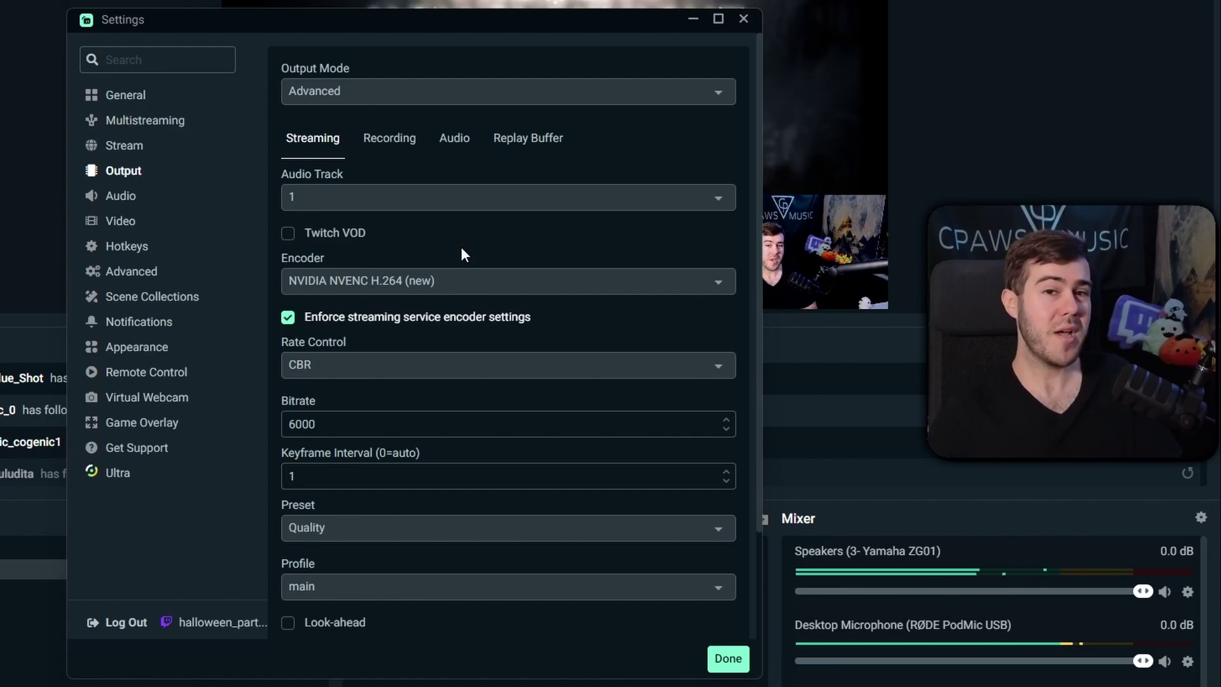
Step: Review the CBR 6000 bitrate settings and audio track bitrate, then open Audio settings
{"action": "scroll", "coordinate": [463, 253], "scroll_direction": "down", "scroll_amount": 3}
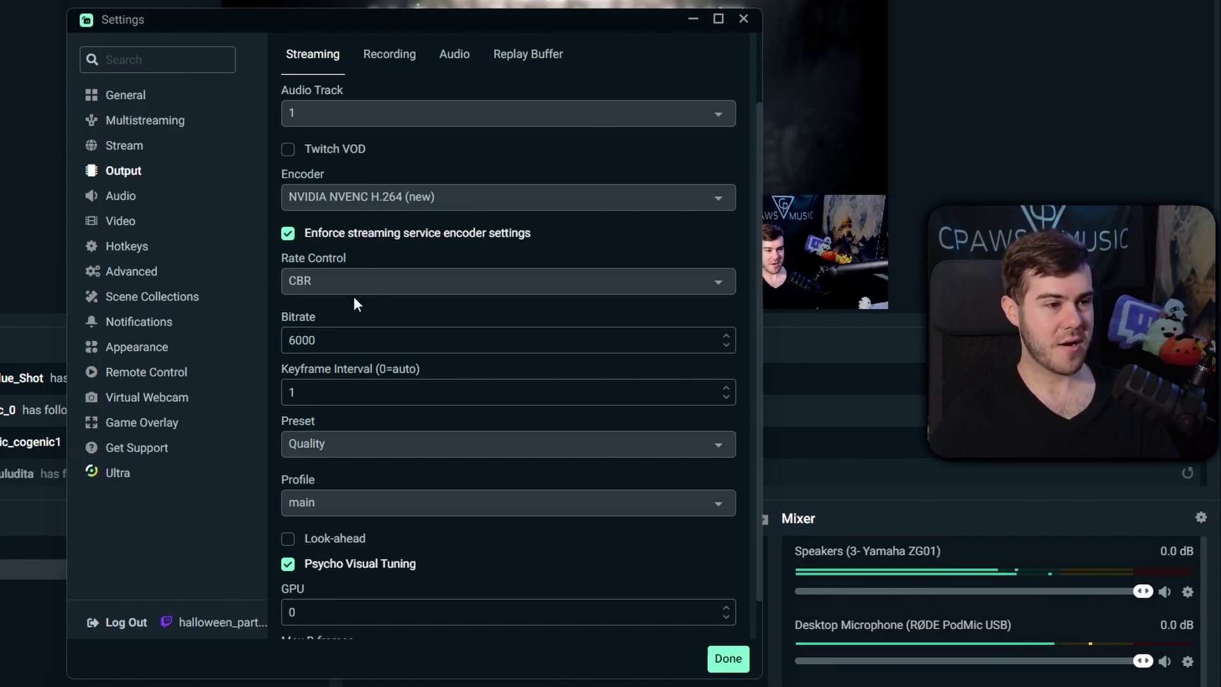
{"action": "scroll", "coordinate": [350, 332], "scroll_direction": "down", "scroll_amount": 1}
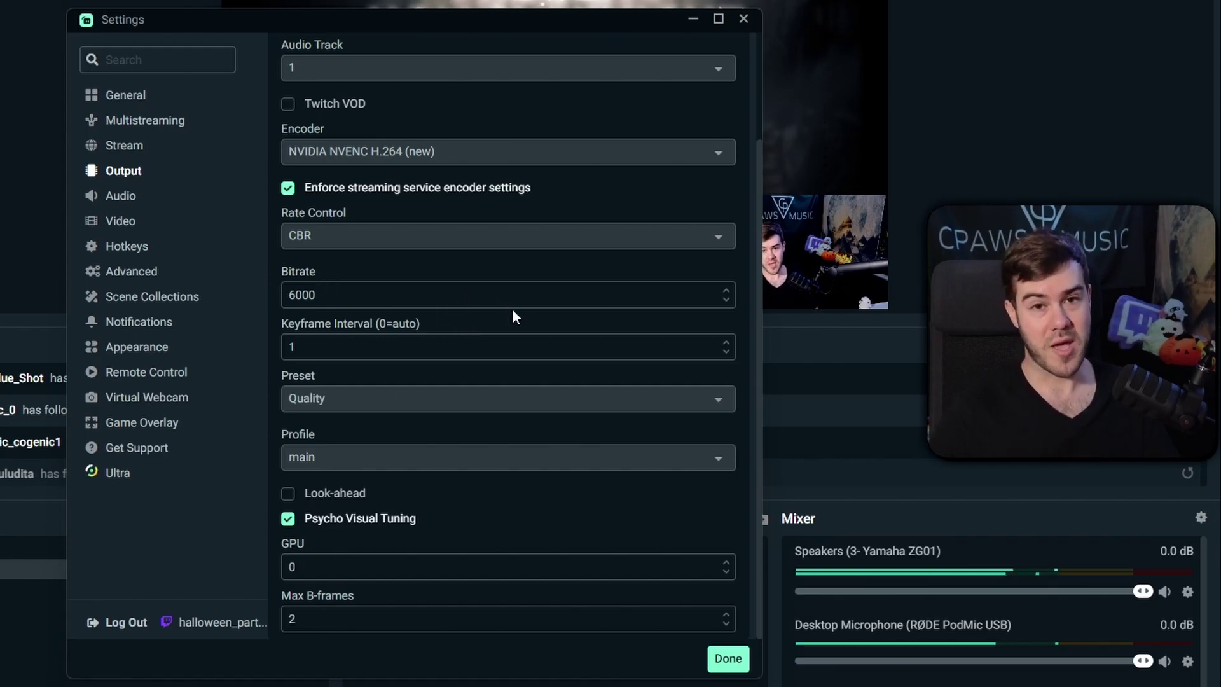
{"action": "scroll", "coordinate": [513, 308], "scroll_direction": "up", "scroll_amount": 2}
{"action": "left_click", "coordinate": [468, 150]}
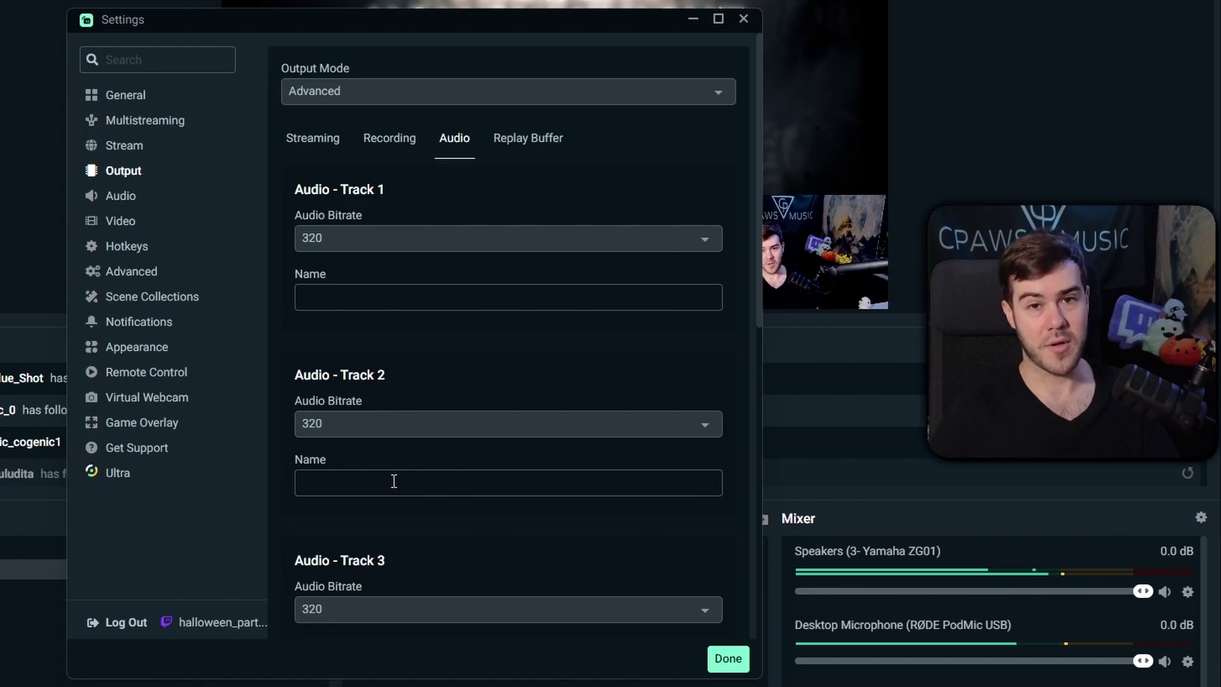
{"action": "left_click", "coordinate": [121, 204]}
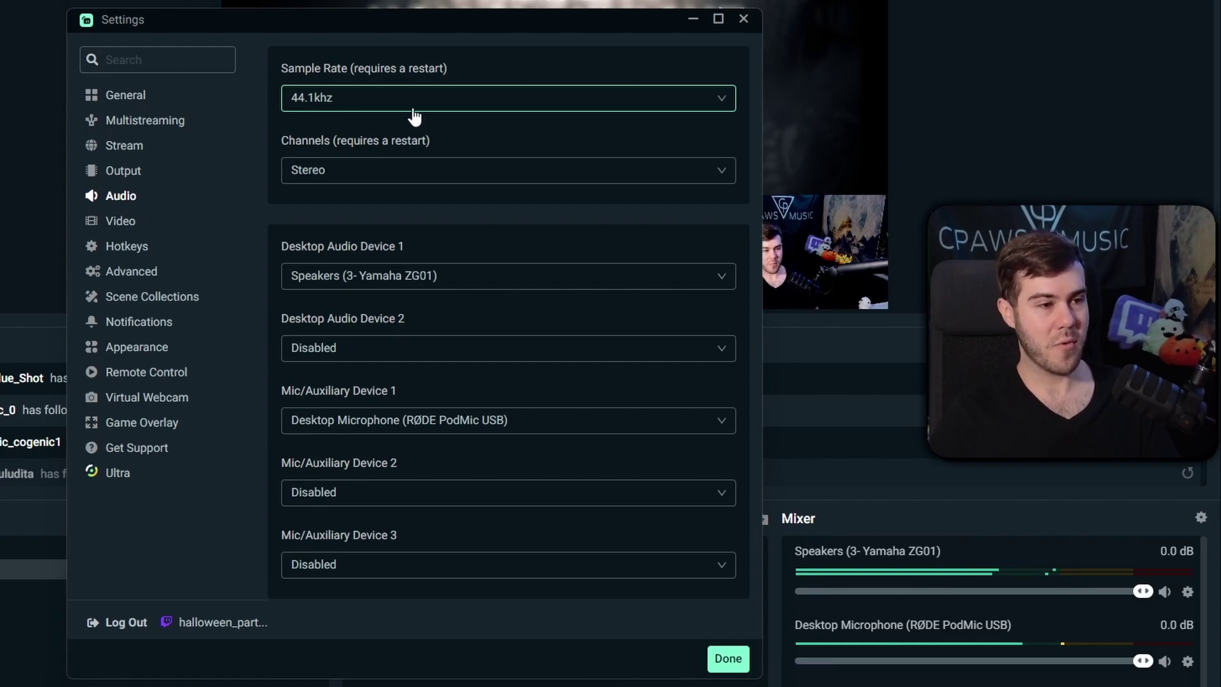
{"action": "left_click", "coordinate": [369, 280]}
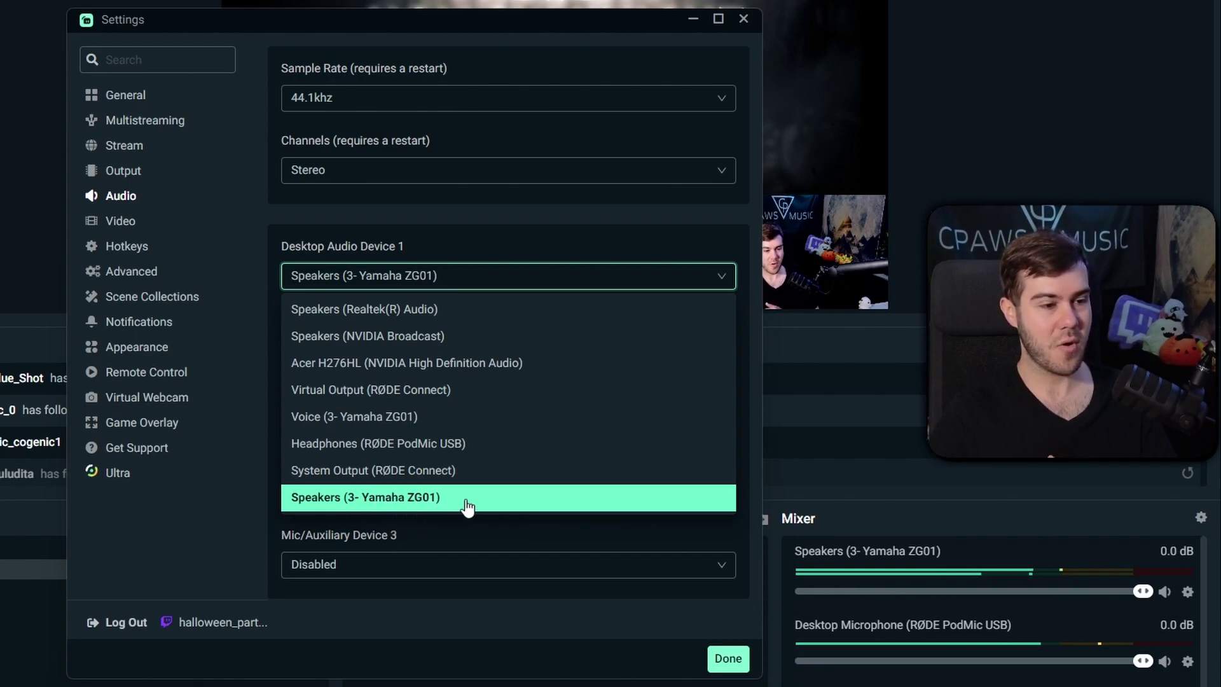
{"action": "left_click", "coordinate": [378, 505]}
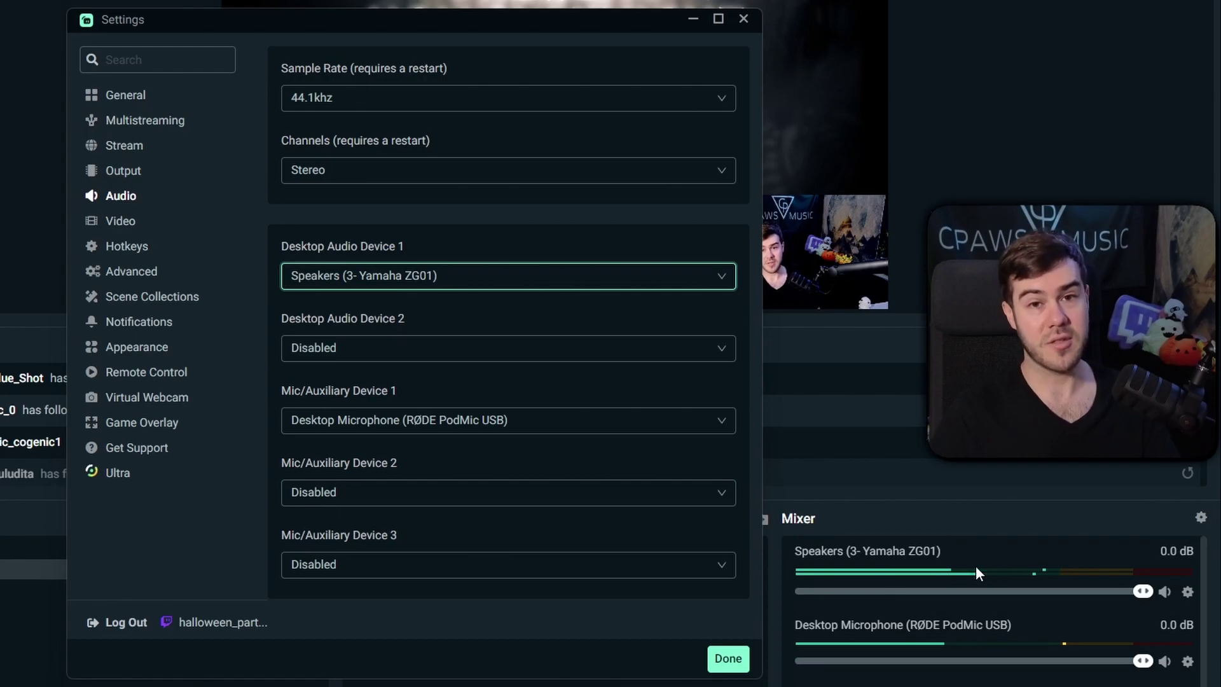
{"action": "left_click", "coordinate": [349, 428]}
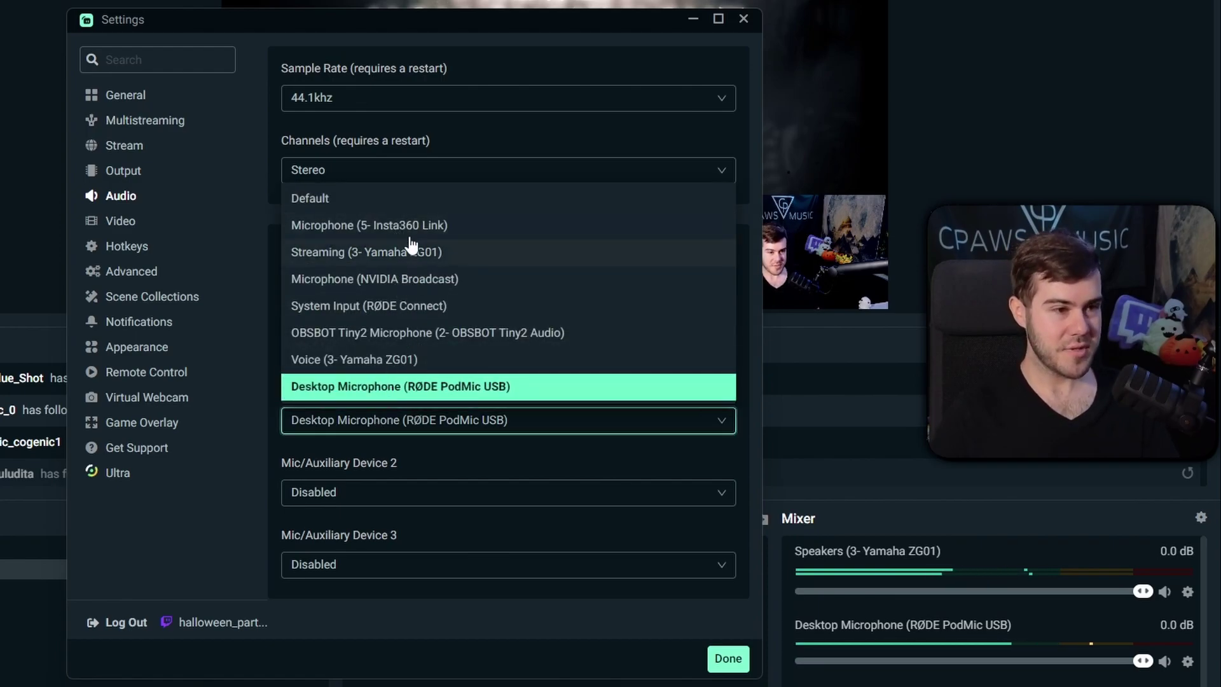
{"action": "left_click", "coordinate": [440, 387]}
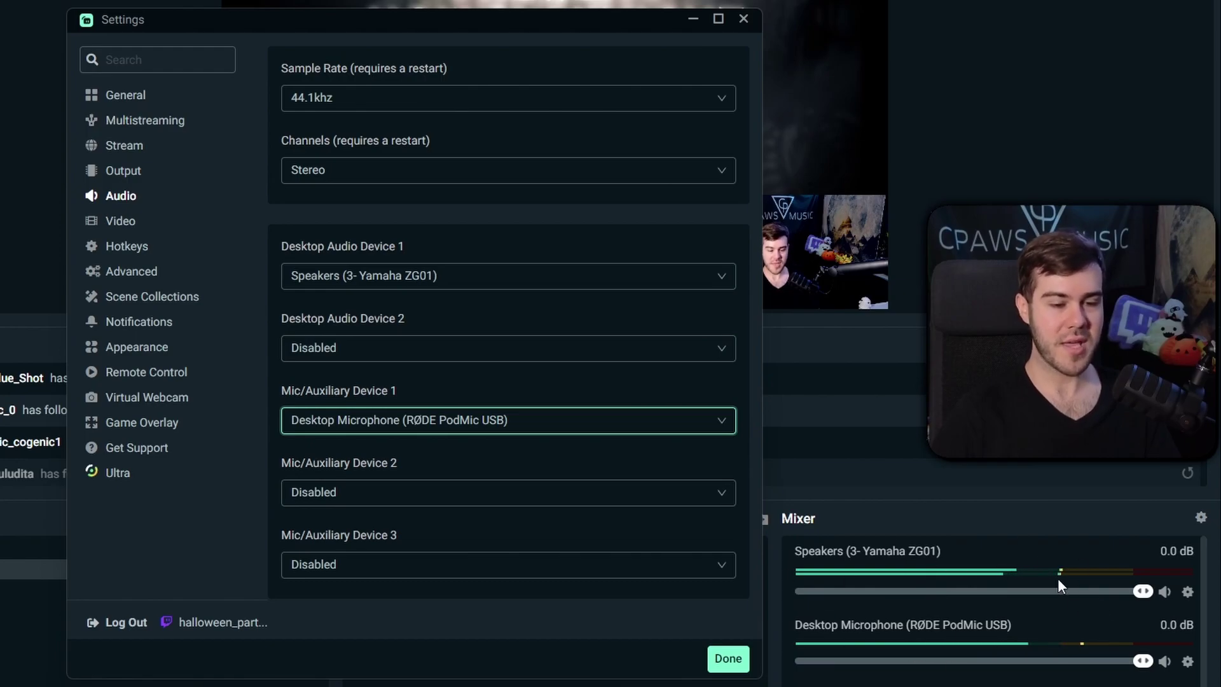
{"action": "left_click", "coordinate": [110, 225]}
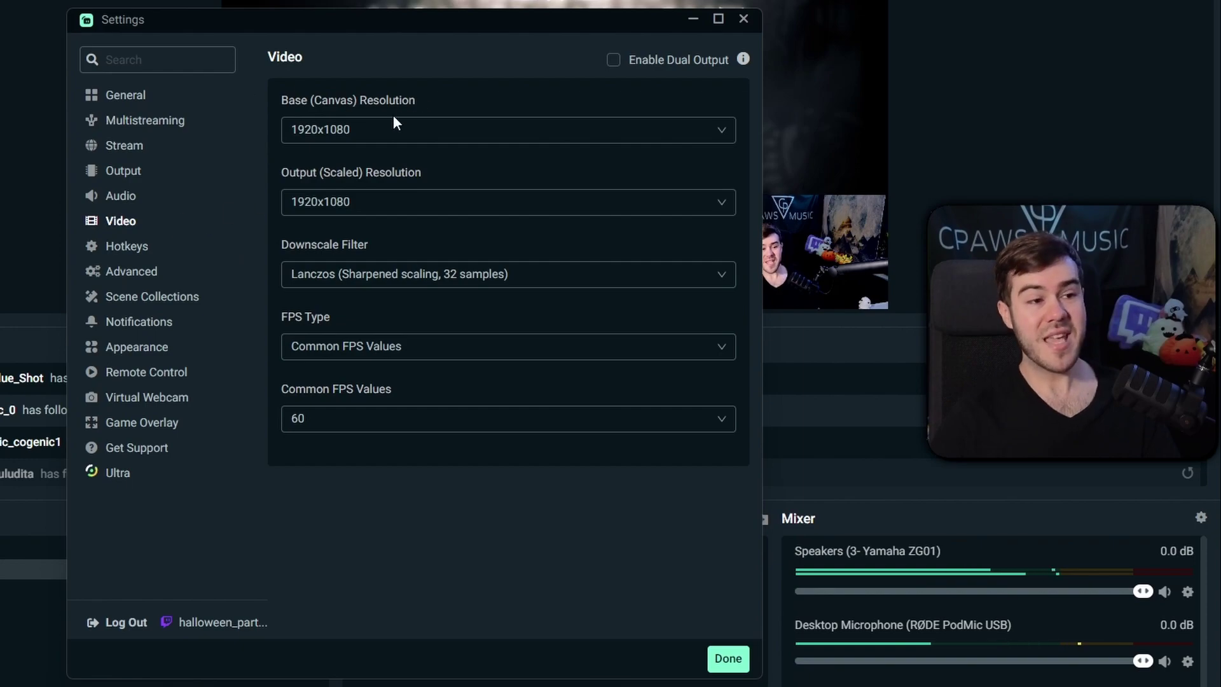
Step: Keep base and output resolution at 1920x1080 with the Lanczos downscale filter
{"action": "left_click", "coordinate": [409, 135]}
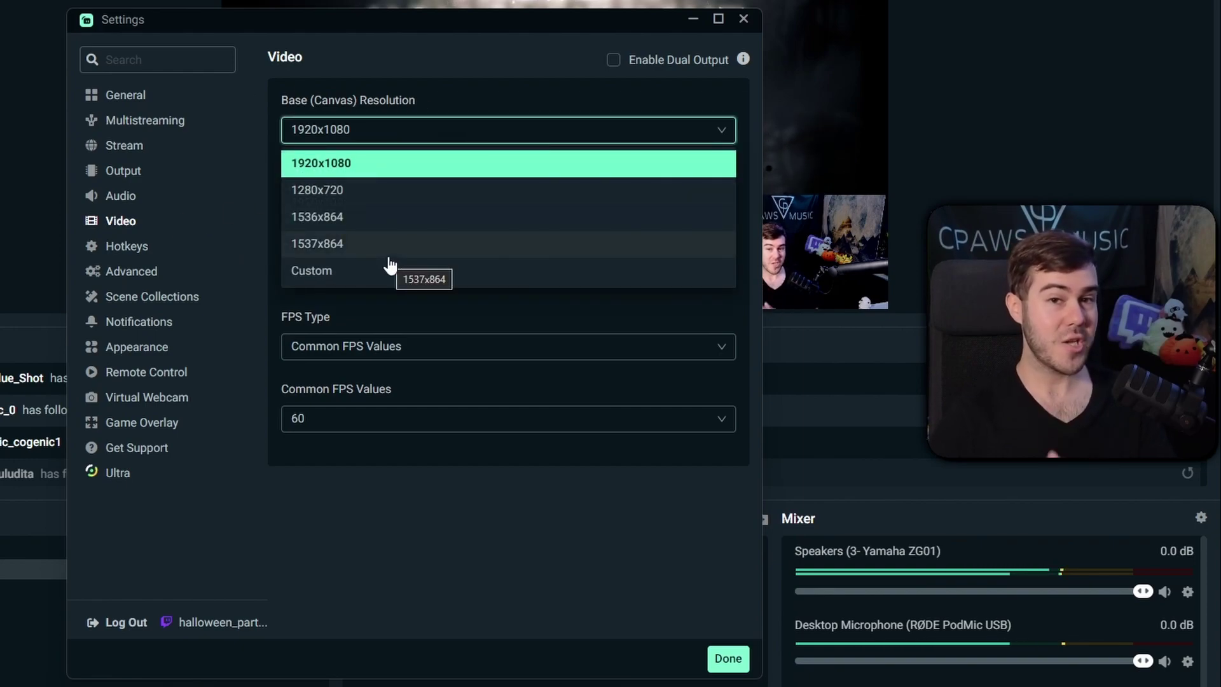
{"action": "left_click", "coordinate": [366, 165]}
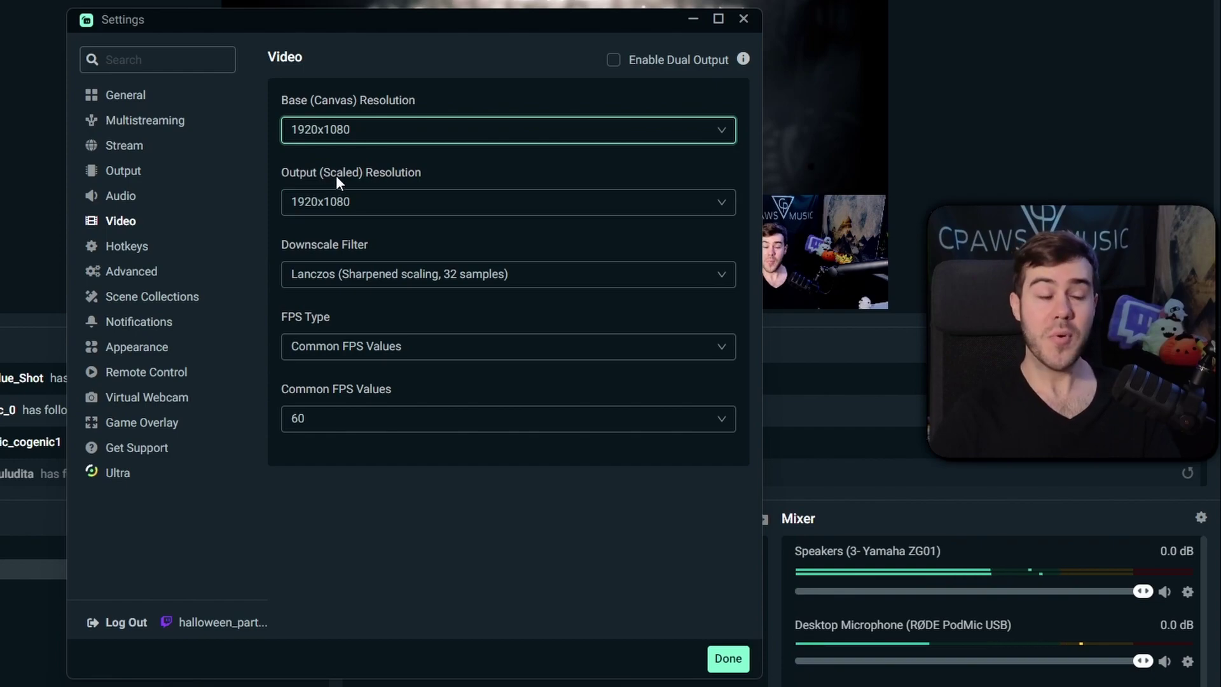
{"action": "left_click", "coordinate": [351, 210]}
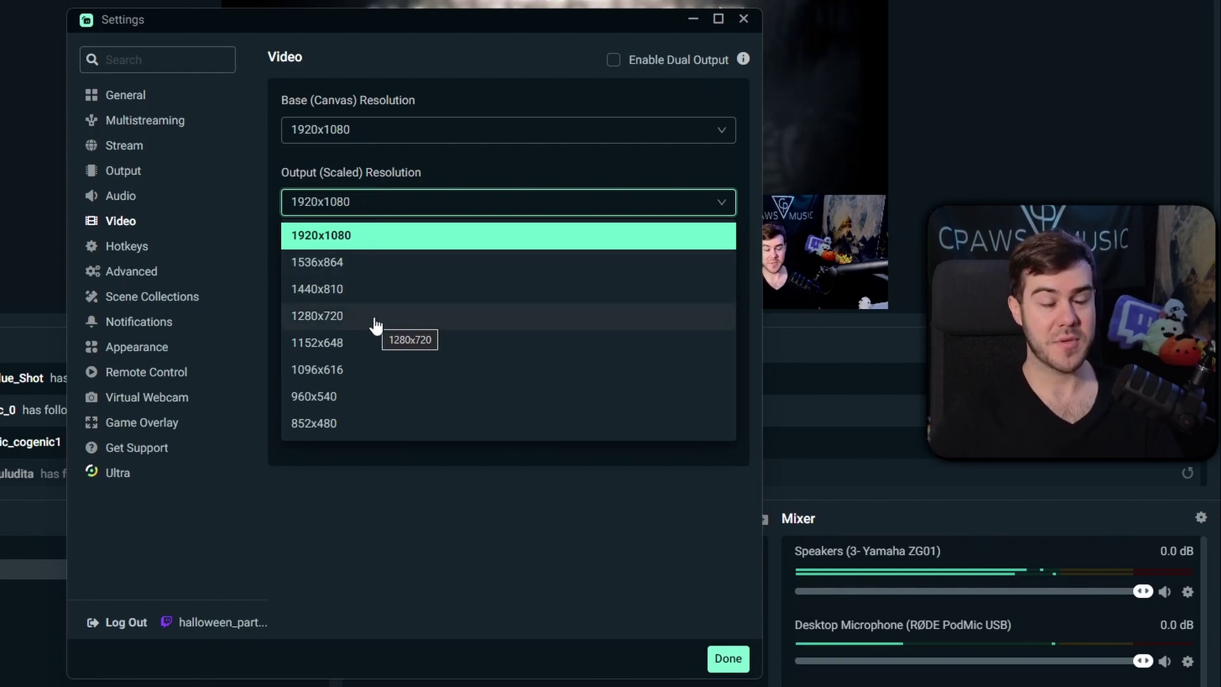
{"action": "left_click", "coordinate": [368, 241]}
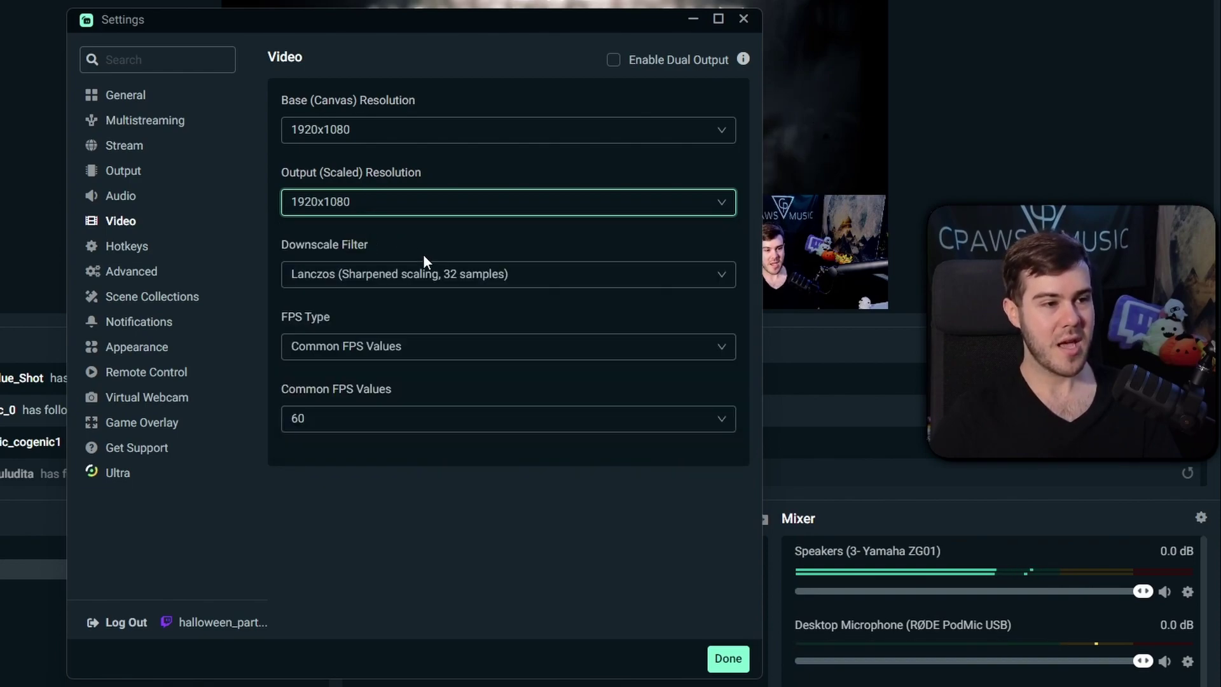
{"action": "left_click", "coordinate": [363, 277]}
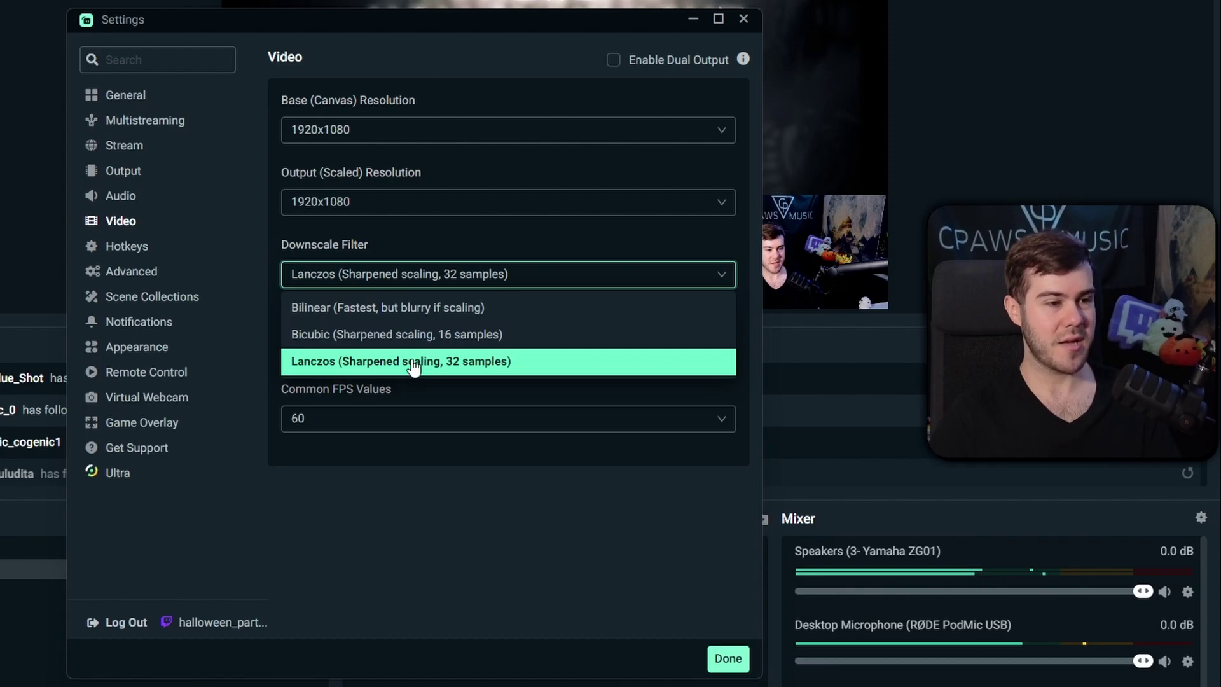
{"action": "left_click", "coordinate": [379, 232]}
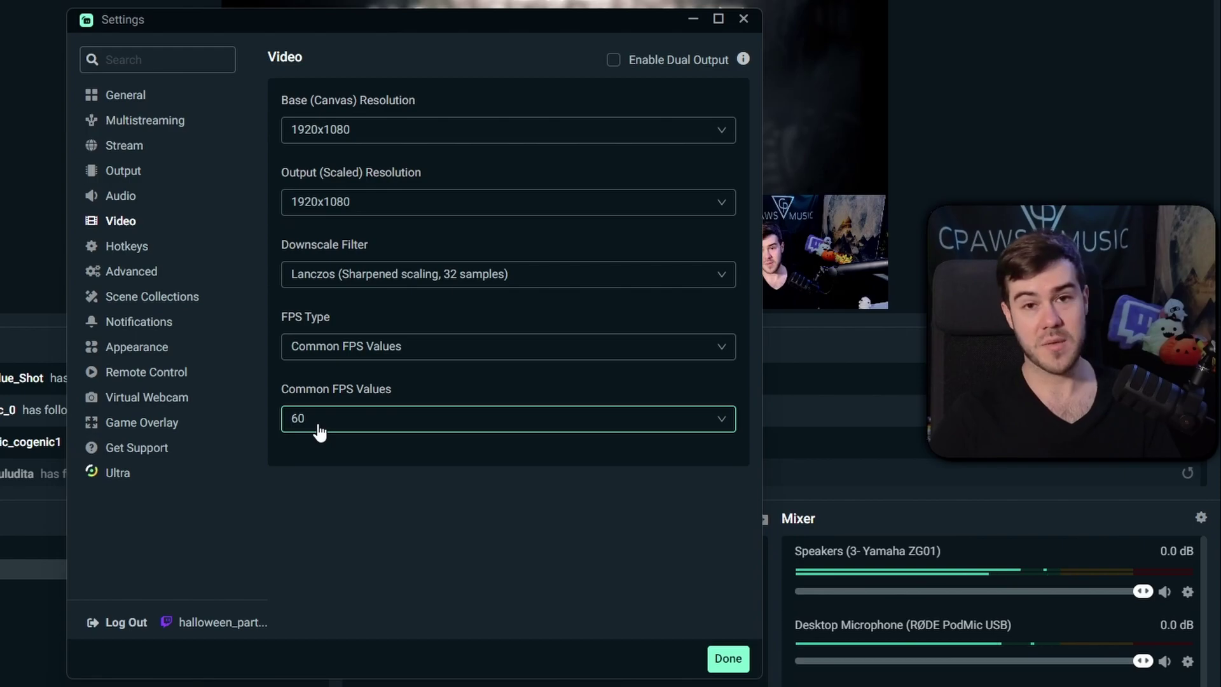
Step: In the Hotkeys settings, bind 7 to Switch to scene for Just Chatting
{"action": "left_click", "coordinate": [131, 250]}
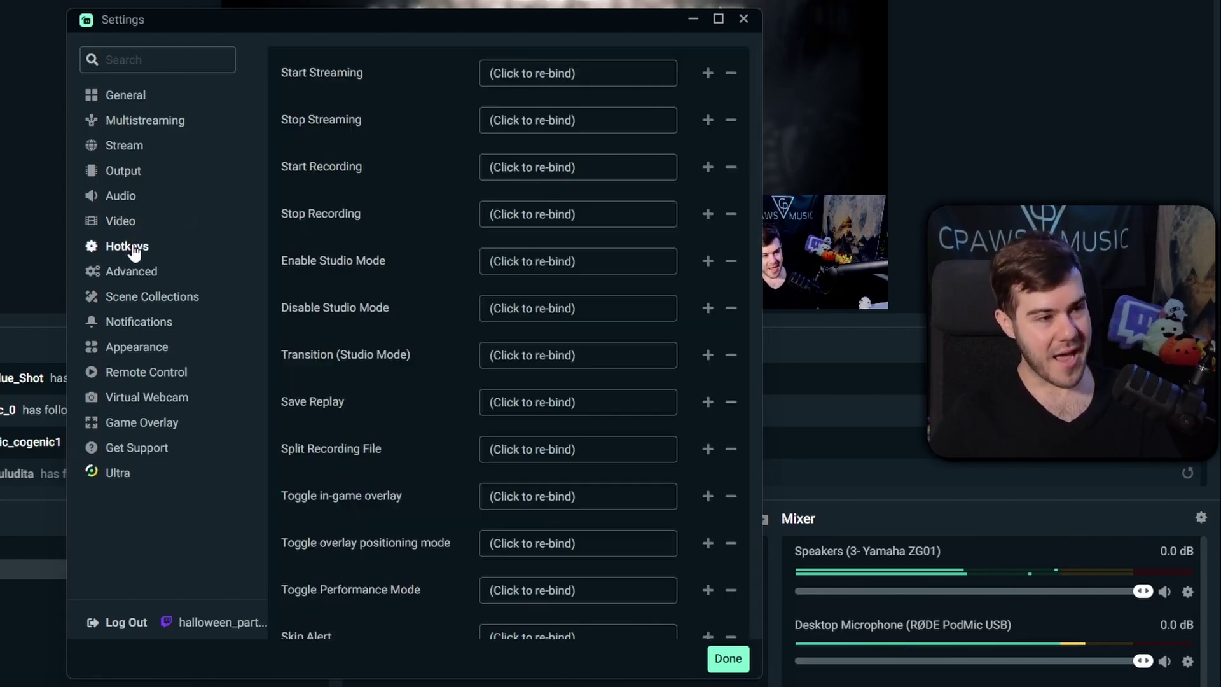
{"action": "scroll", "coordinate": [394, 378], "scroll_direction": "down", "scroll_amount": 4}
{"action": "scroll", "coordinate": [380, 354], "scroll_direction": "up", "scroll_amount": 3}
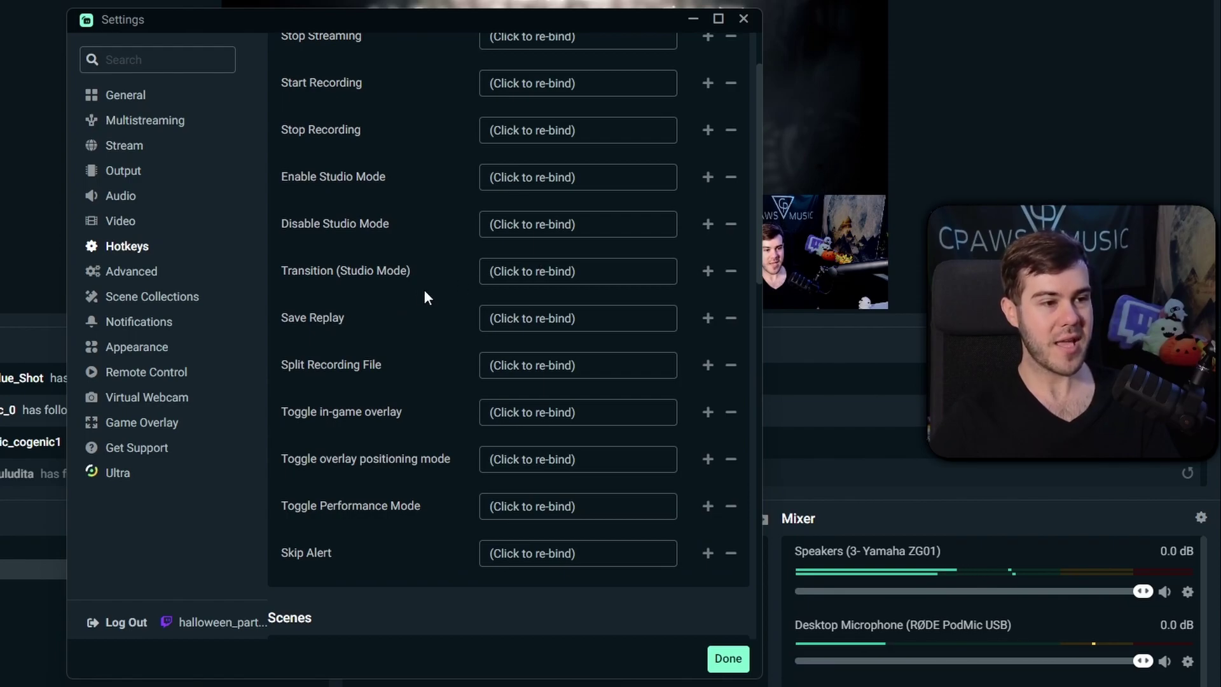
{"action": "scroll", "coordinate": [411, 277], "scroll_direction": "down", "scroll_amount": 7}
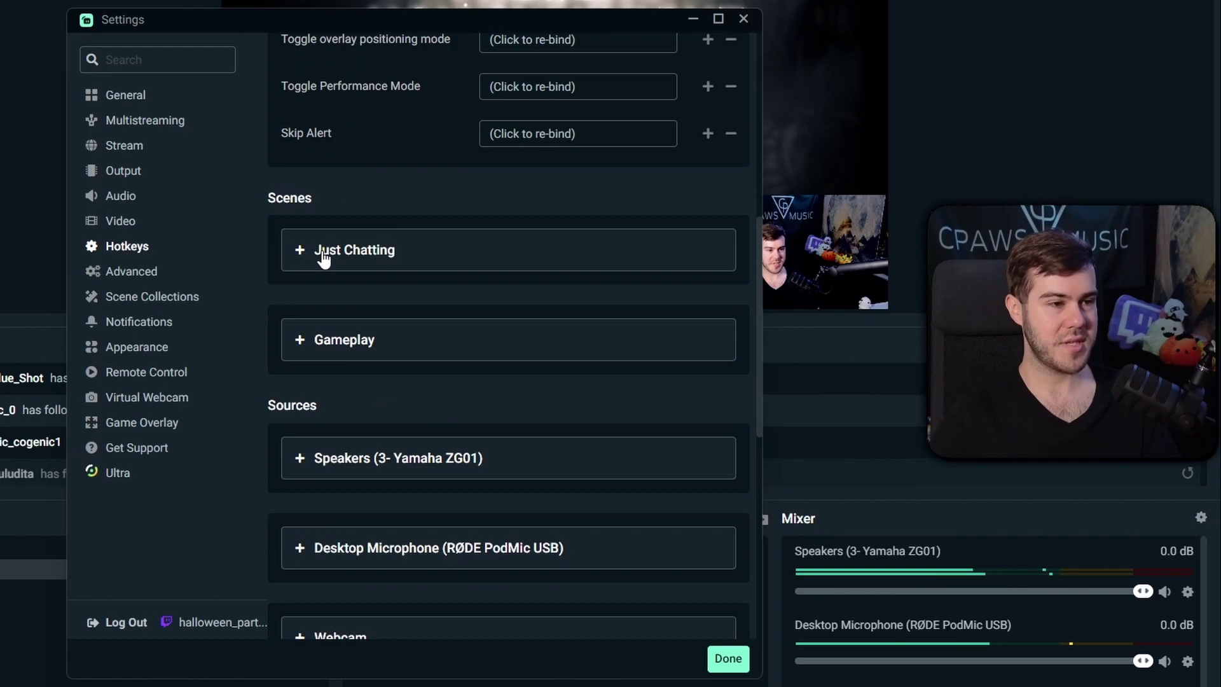
{"action": "left_click", "coordinate": [307, 255]}
{"action": "scroll", "coordinate": [390, 286], "scroll_direction": "down", "scroll_amount": 10}
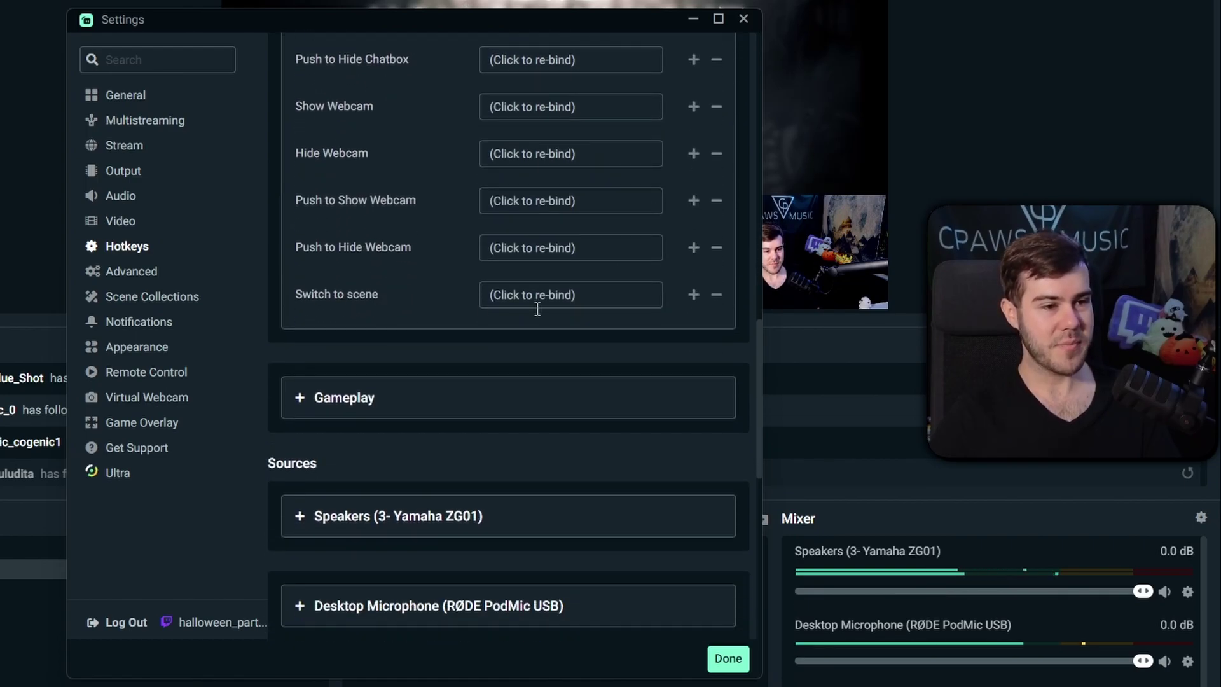
{"action": "left_click", "coordinate": [565, 296]}
{"action": "key", "text": "7"}
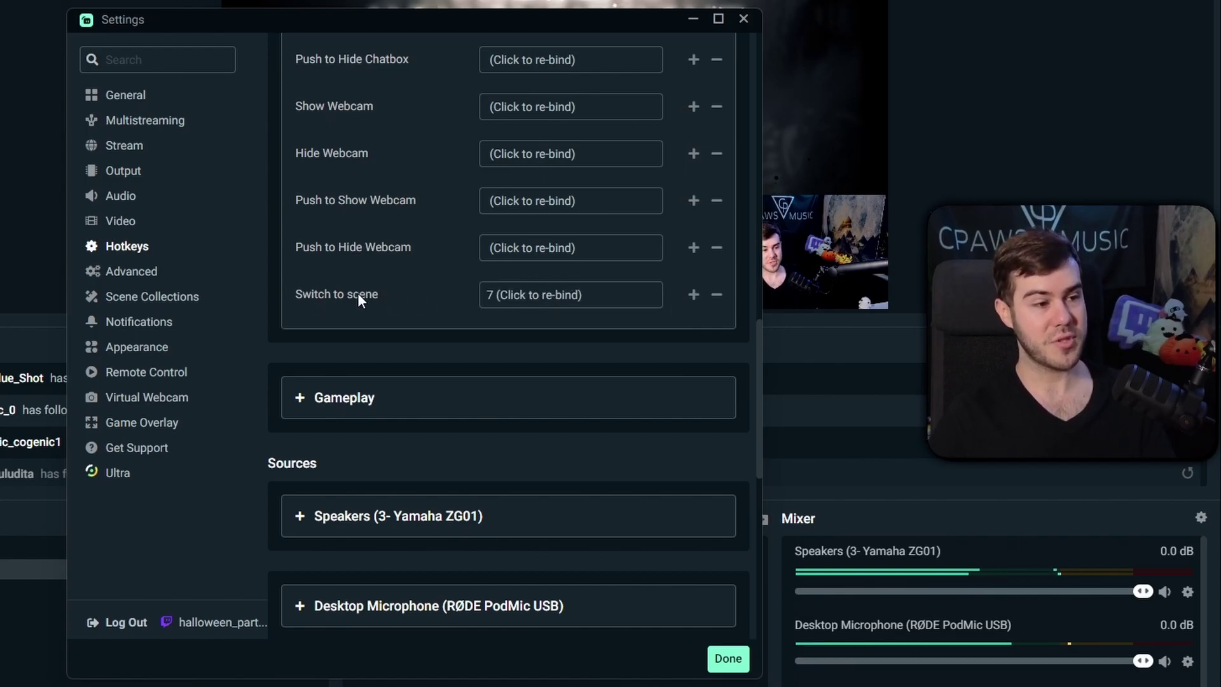
Step: Bind 9 to Switch to scene for the Gameplay scene
{"action": "left_click", "coordinate": [321, 399]}
{"action": "scroll", "coordinate": [423, 394], "scroll_direction": "down", "scroll_amount": 10}
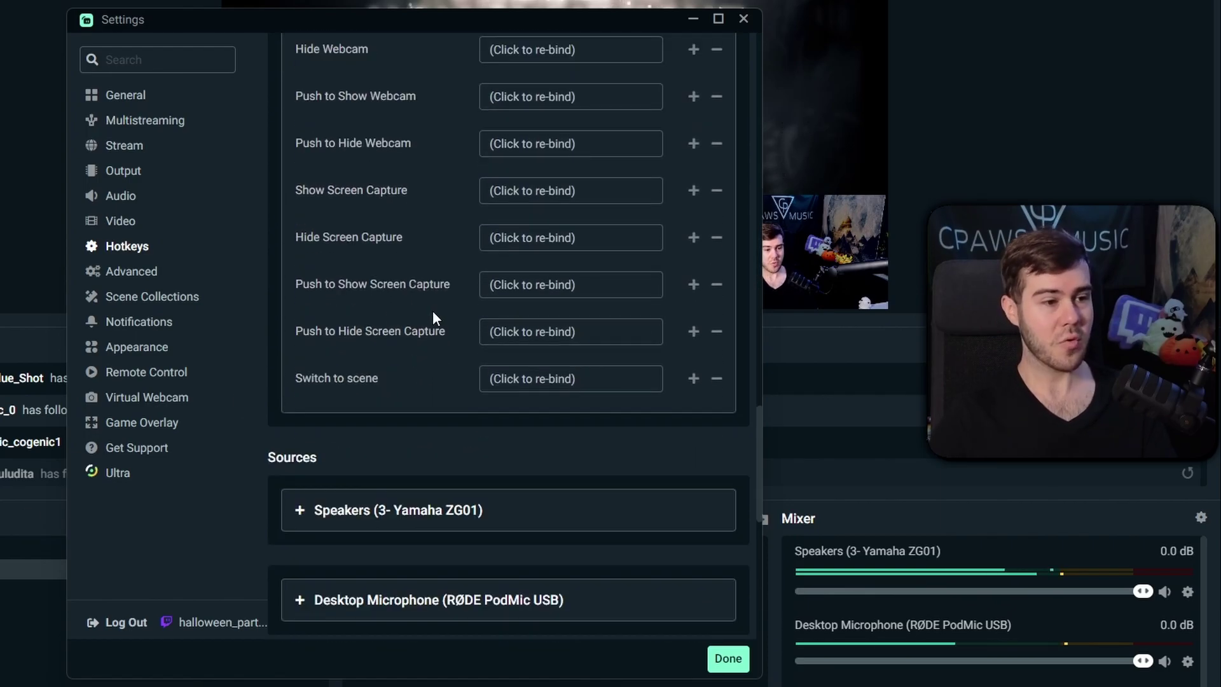
{"action": "left_click", "coordinate": [552, 382]}
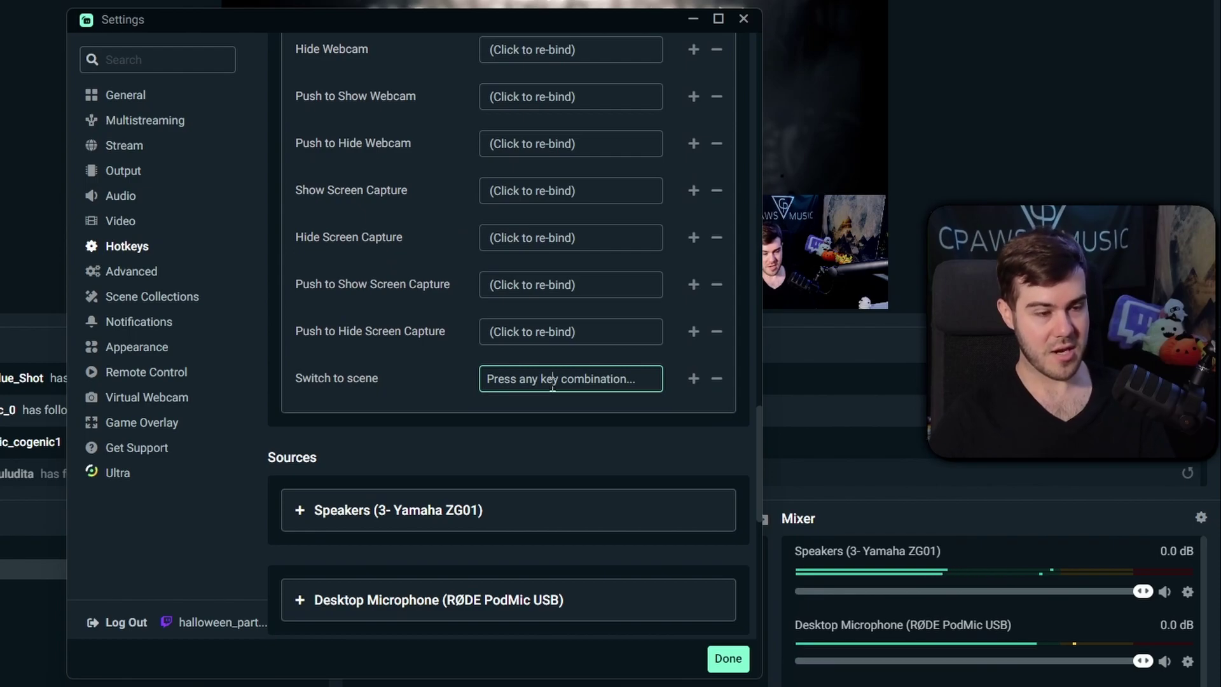
{"action": "key", "text": "9"}
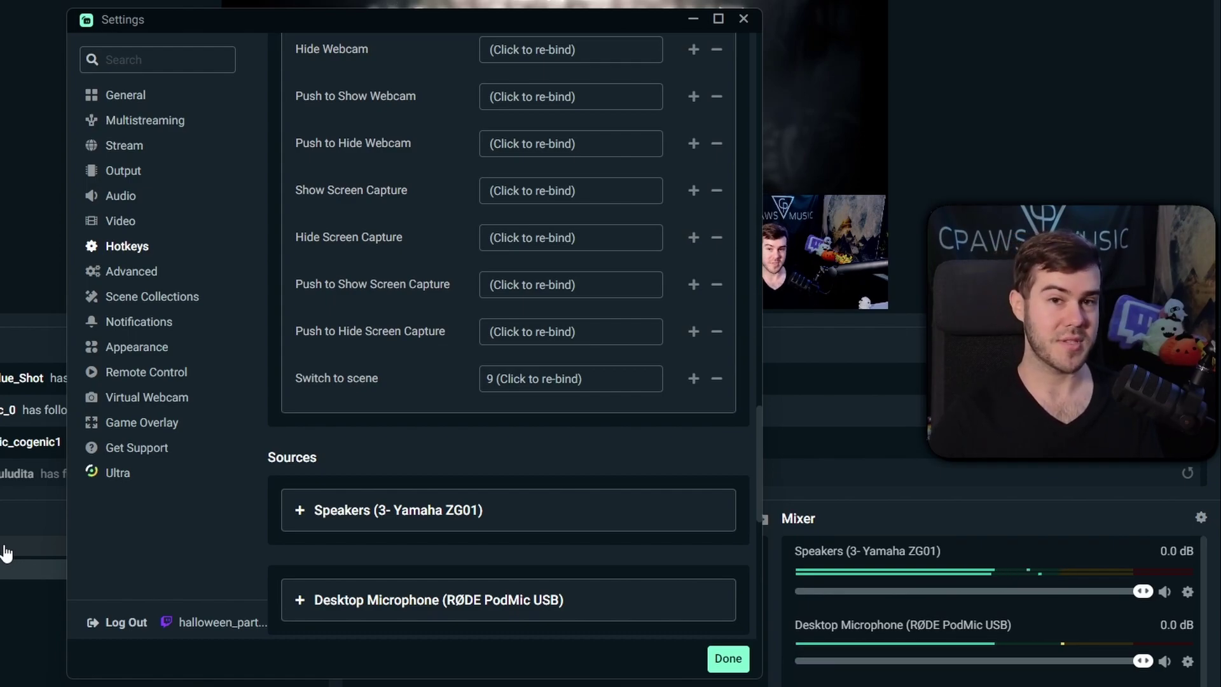
Step: Clear the Gameplay and Just Chatting scene-switch hotkeys, leaving both unbound
{"action": "scroll", "coordinate": [423, 445], "scroll_direction": "up", "scroll_amount": 1}
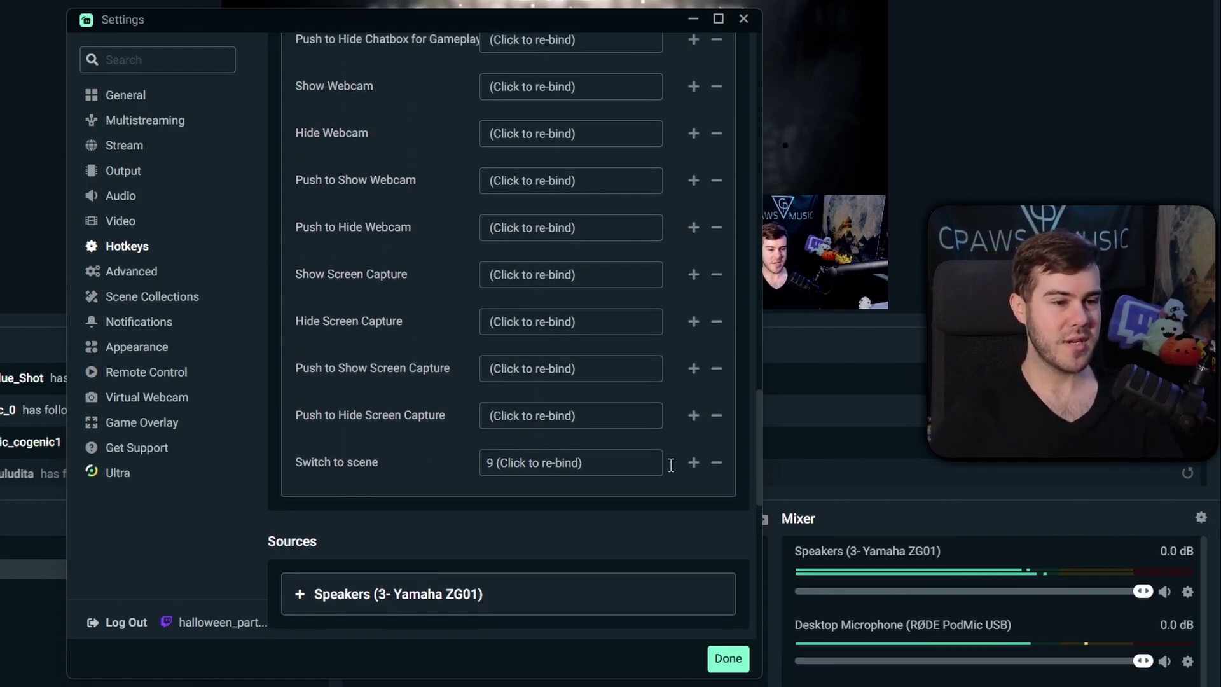
{"action": "left_click", "coordinate": [718, 471]}
{"action": "scroll", "coordinate": [576, 445], "scroll_direction": "up", "scroll_amount": 5}
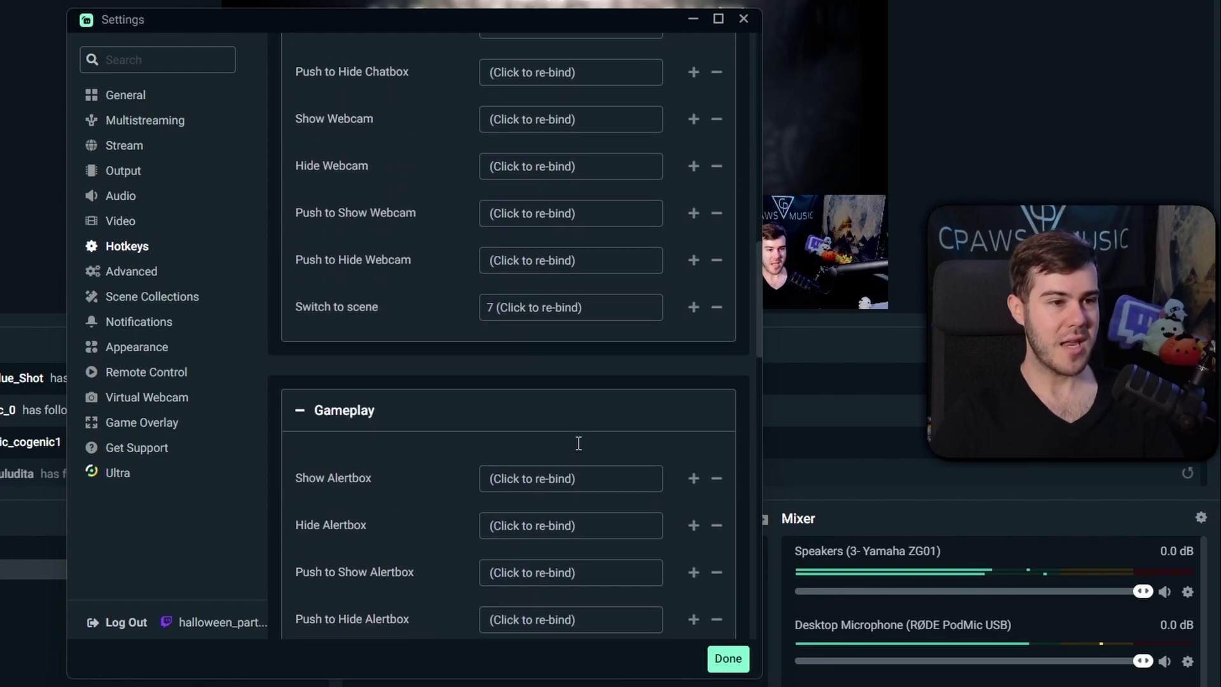
{"action": "left_click", "coordinate": [716, 463]}
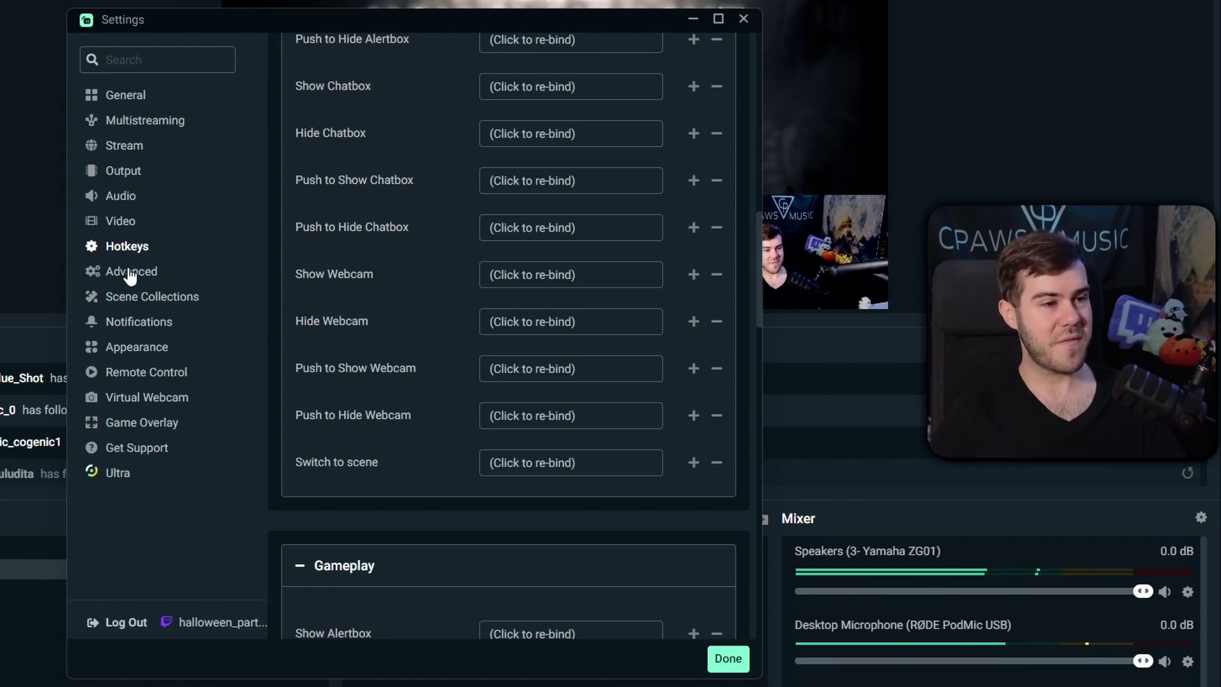
{"action": "left_click", "coordinate": [130, 273]}
Step: Review the Advanced settings' auto-reconnect, dynamic bitrate and low latency options, then open Scene Collections
{"action": "scroll", "coordinate": [496, 313], "scroll_direction": "up", "scroll_amount": 15}
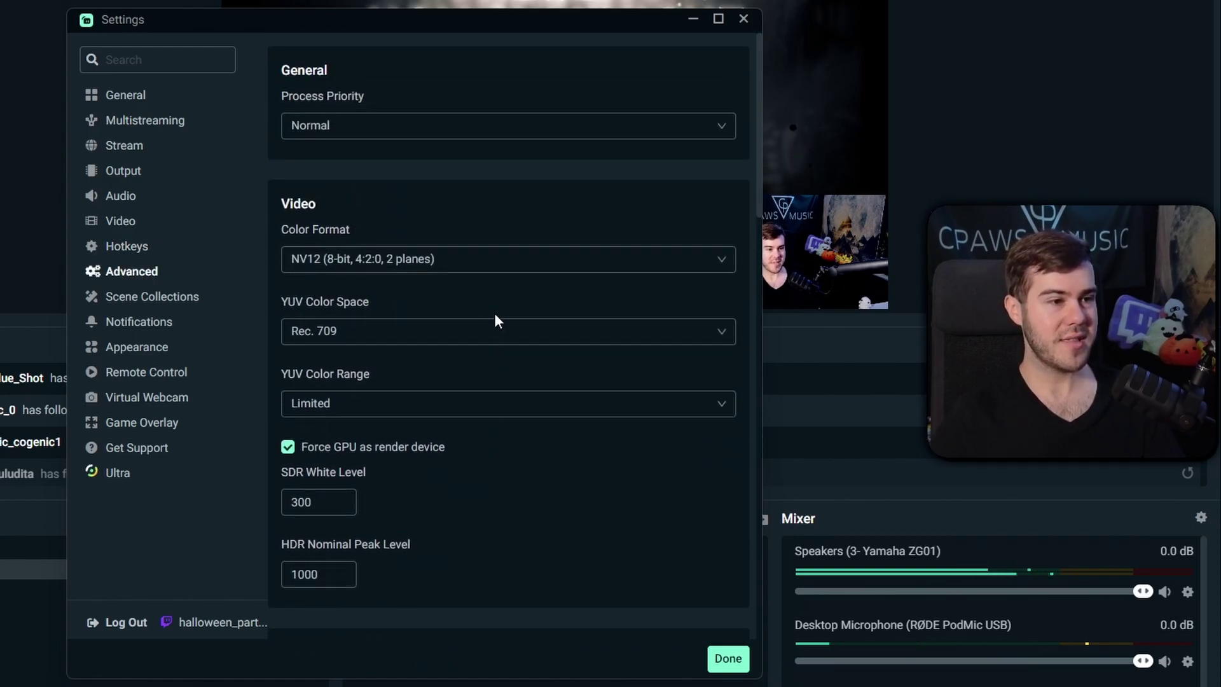
{"action": "scroll", "coordinate": [473, 239], "scroll_direction": "down", "scroll_amount": 15}
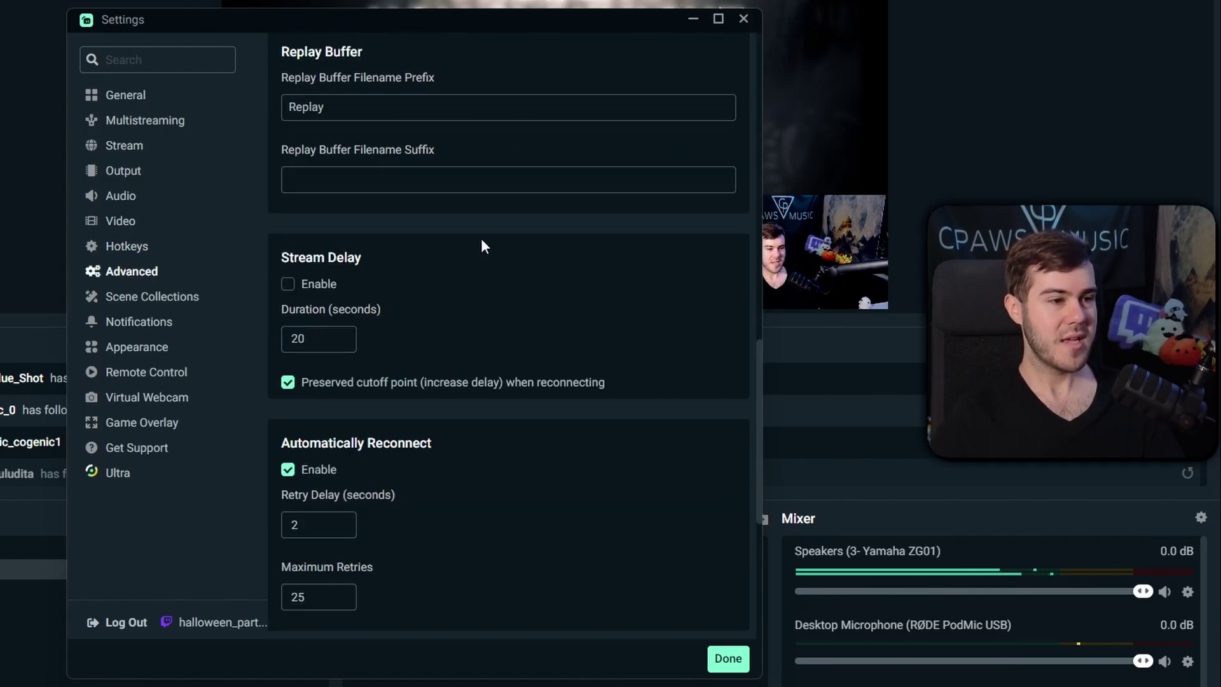
{"action": "scroll", "coordinate": [481, 238], "scroll_direction": "down", "scroll_amount": 6}
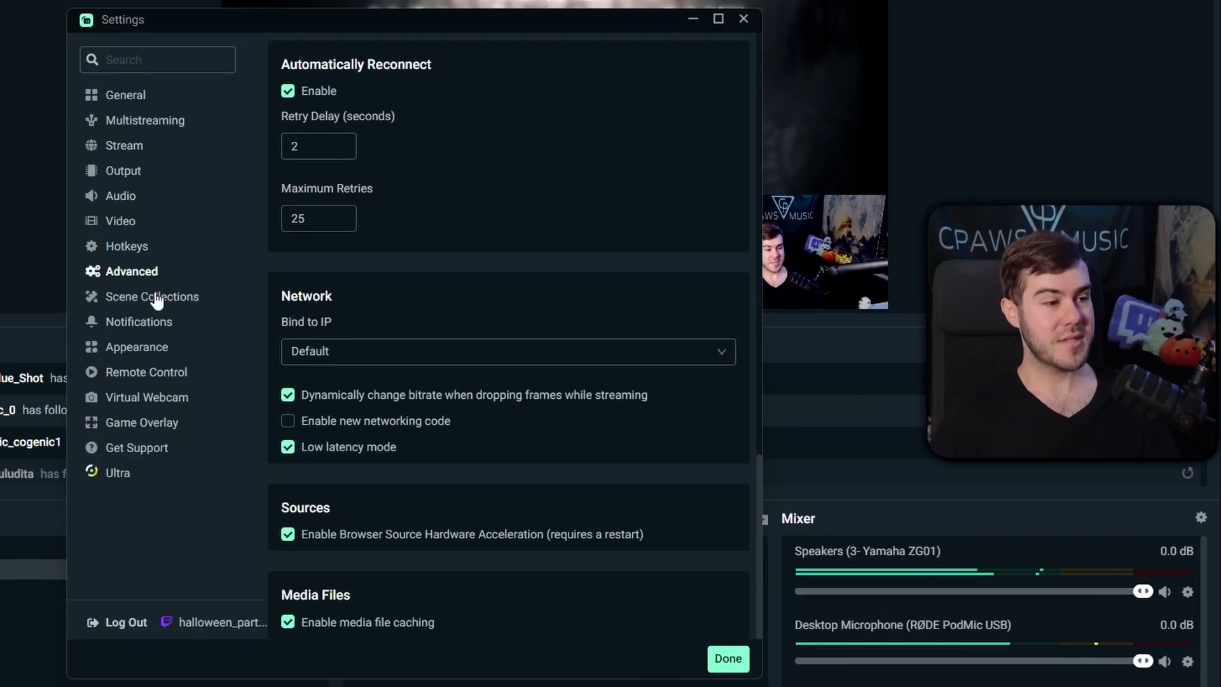
{"action": "left_click", "coordinate": [157, 298]}
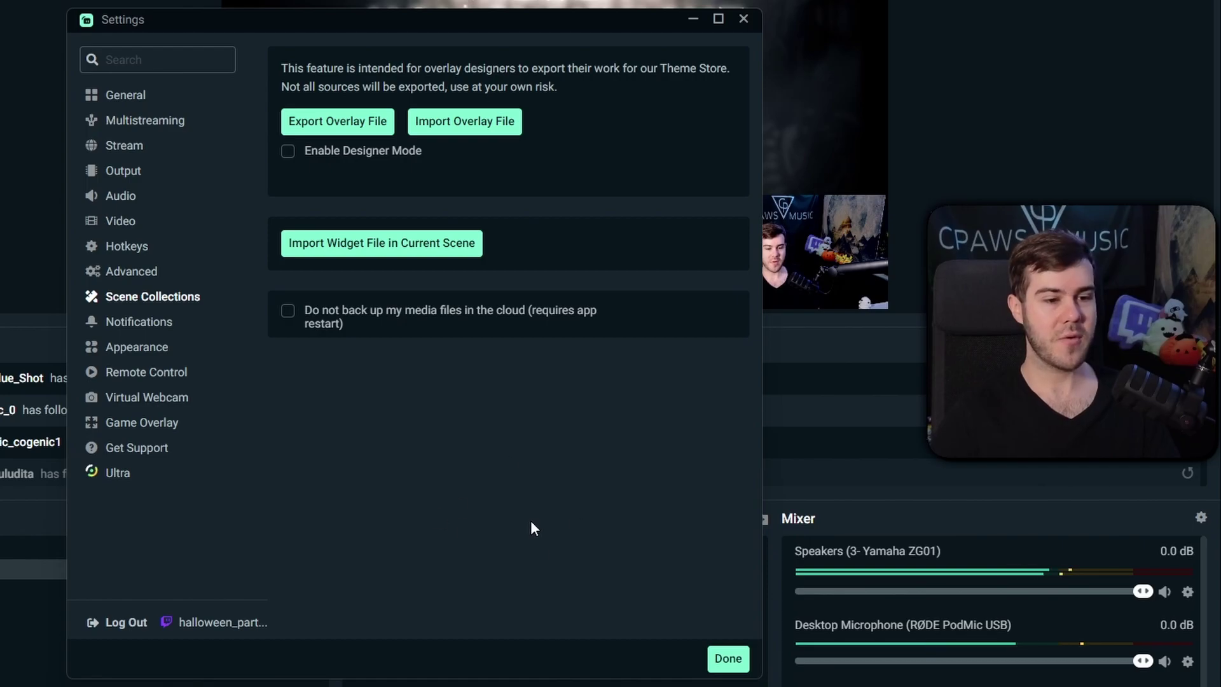
Step: Go live on Twitch titled 'testing' and post 'hi hi hi hi hi' in the chat
{"action": "left_click", "coordinate": [728, 660]}
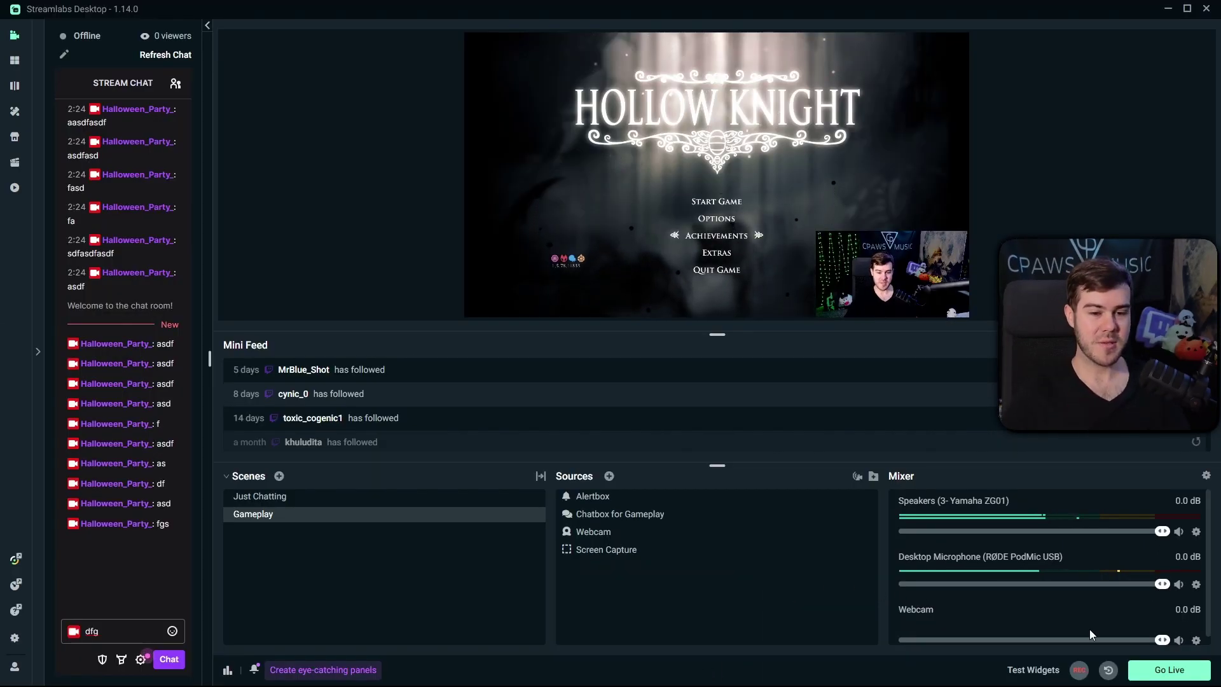
{"action": "left_click", "coordinate": [1169, 670]}
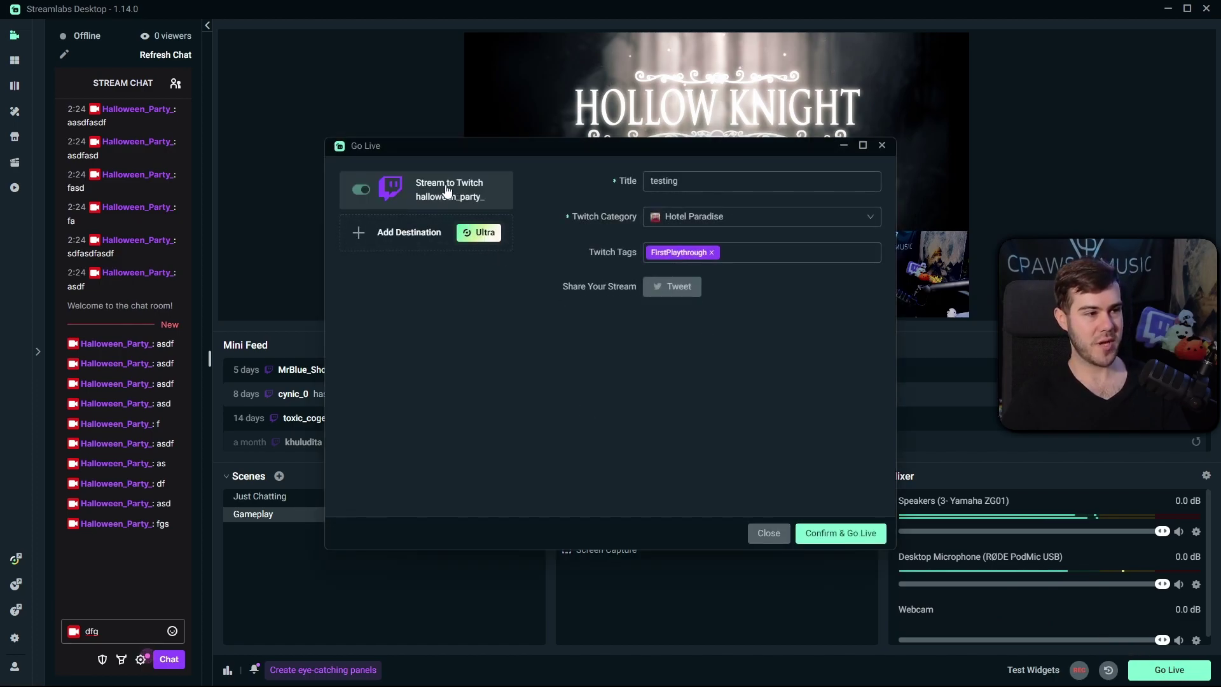
{"action": "left_click", "coordinate": [653, 185]}
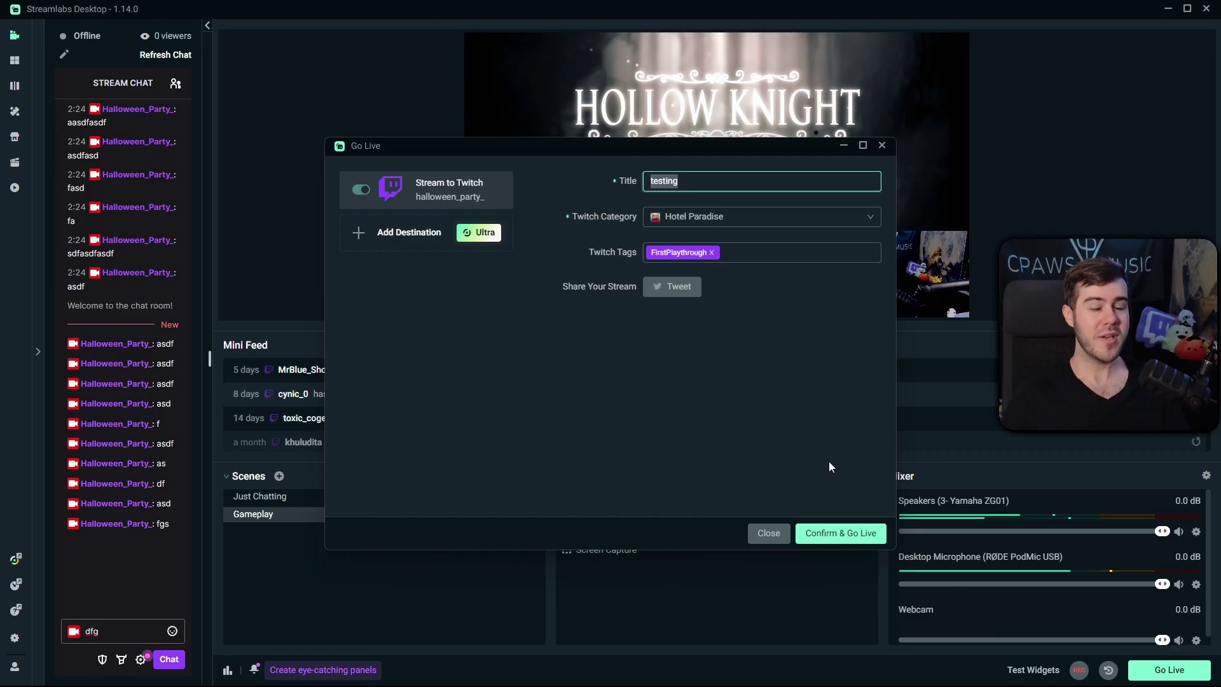
{"action": "left_click", "coordinate": [841, 534]}
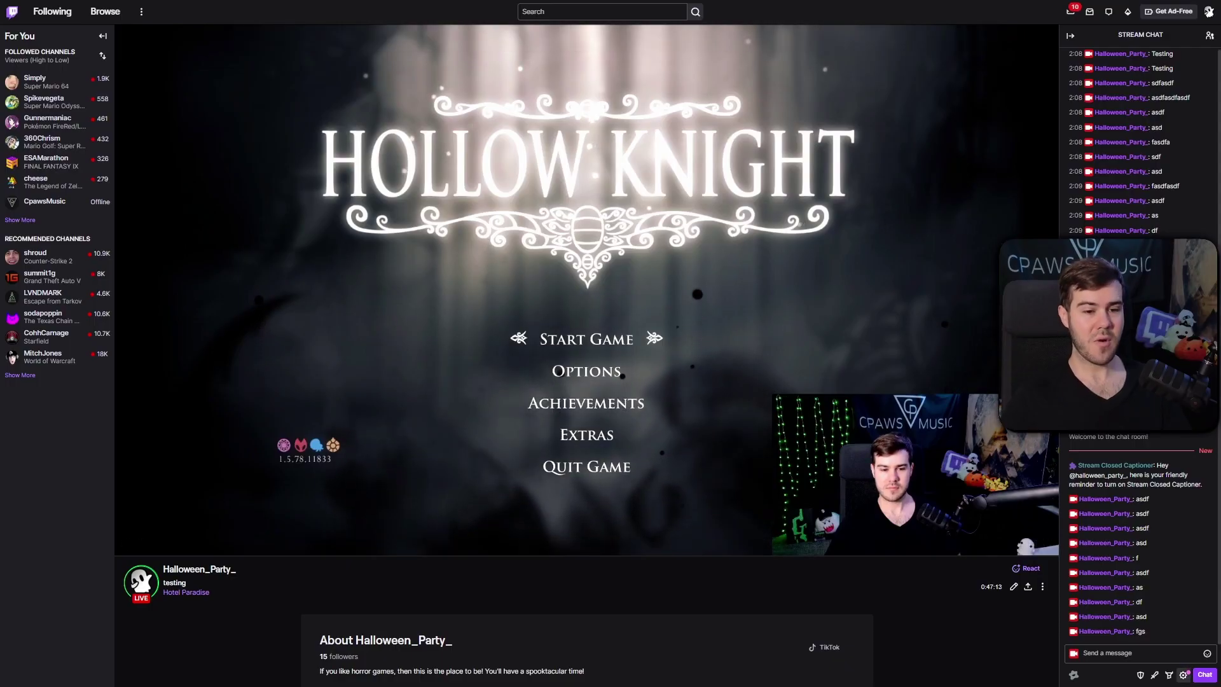
{"action": "left_click", "coordinate": [1149, 653]}
{"action": "type", "text": "hi hi hi hi hi"}
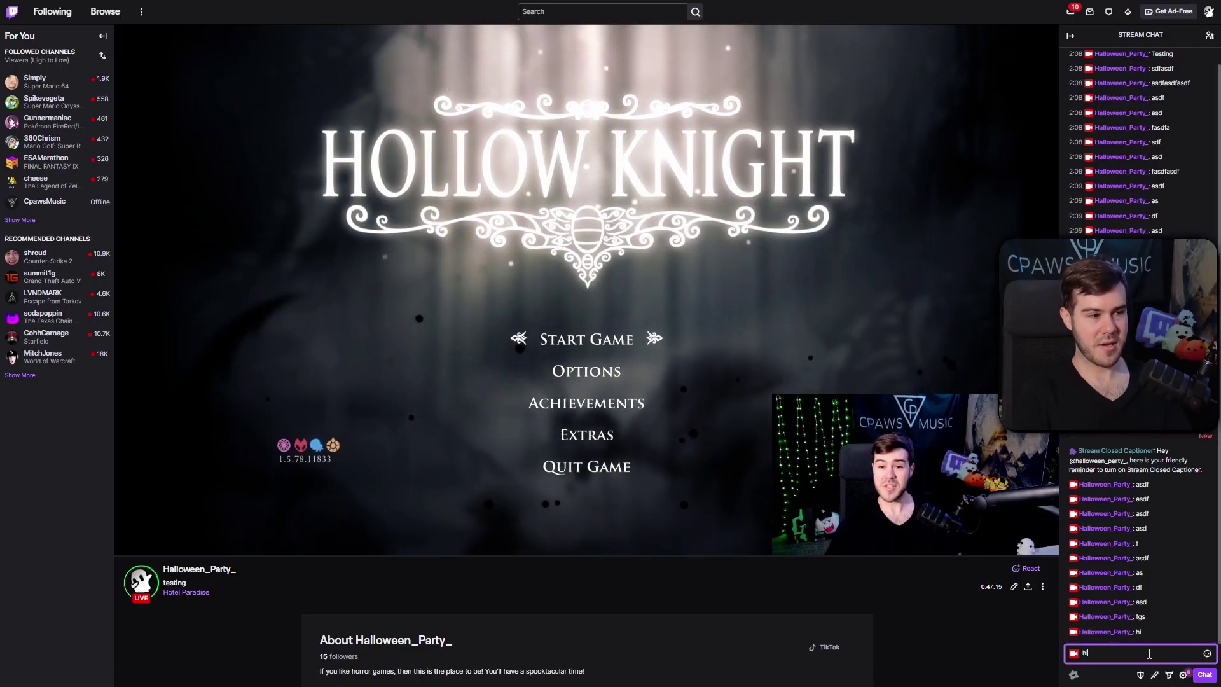